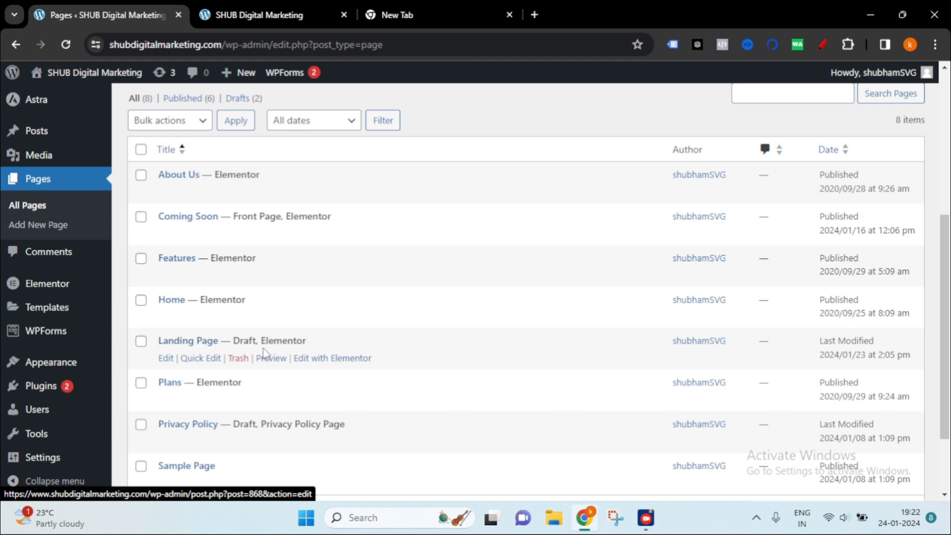
Step: Open the Landing Page draft in the Elementor editor
{"action": "left_click", "coordinate": [347, 365]}
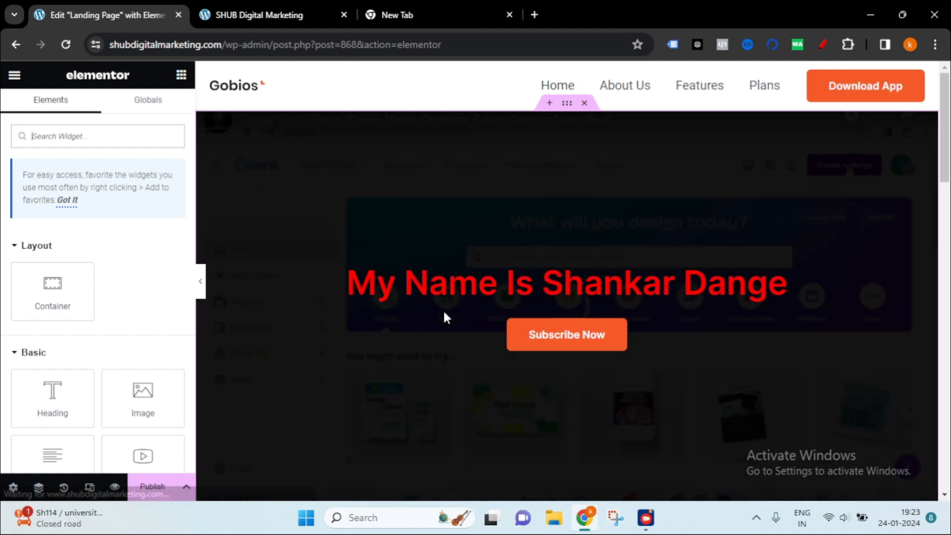
{"action": "scroll", "coordinate": [693, 278], "scroll_direction": "down", "scroll_amount": 4}
{"action": "scroll", "coordinate": [656, 208], "scroll_direction": "down", "scroll_amount": 10}
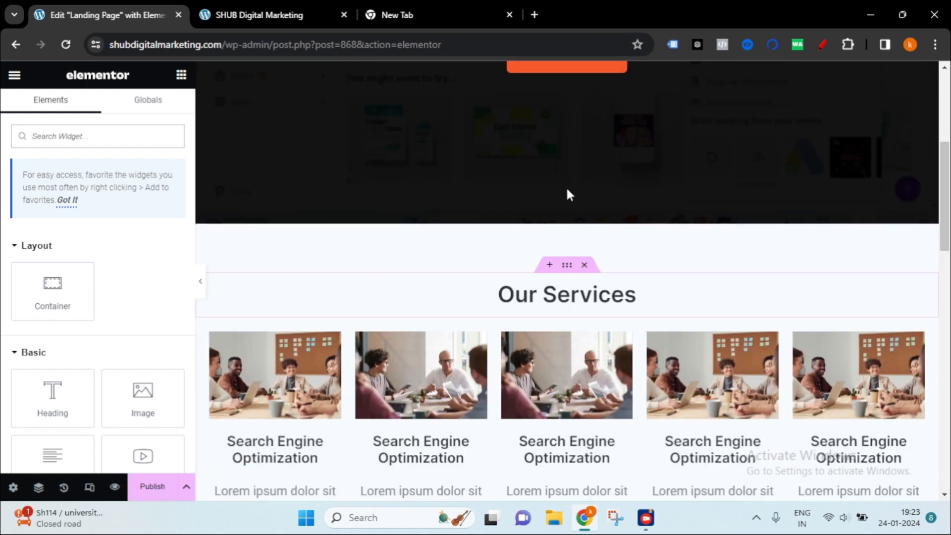
{"action": "scroll", "coordinate": [653, 213], "scroll_direction": "down", "scroll_amount": 2}
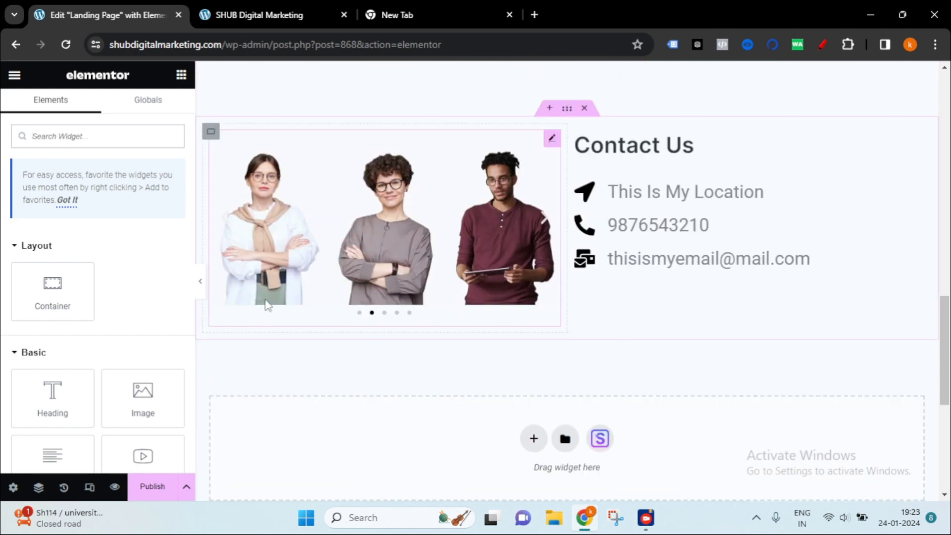
Step: Examine the Our Services cards and the Contact Us section, with and without the editing panel shown
{"action": "left_click", "coordinate": [200, 282]}
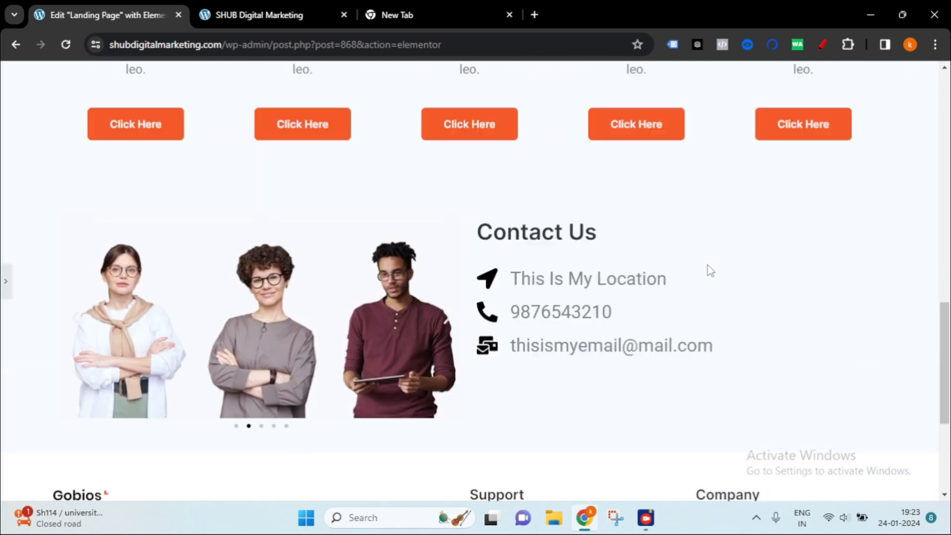
{"action": "scroll", "coordinate": [708, 271], "scroll_direction": "up", "scroll_amount": 9}
{"action": "scroll", "coordinate": [711, 270], "scroll_direction": "down", "scroll_amount": 6}
{"action": "scroll", "coordinate": [711, 271], "scroll_direction": "down", "scroll_amount": 4}
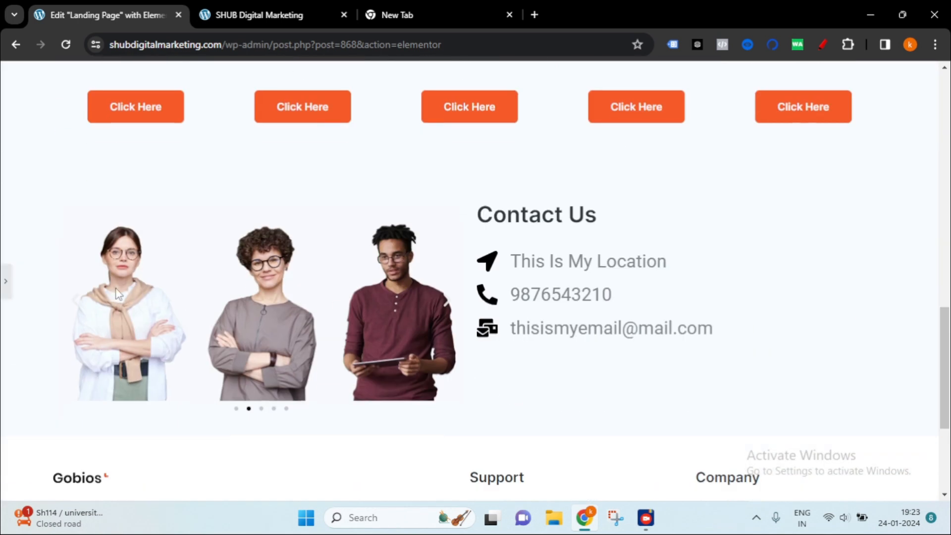
{"action": "left_click", "coordinate": [9, 284]}
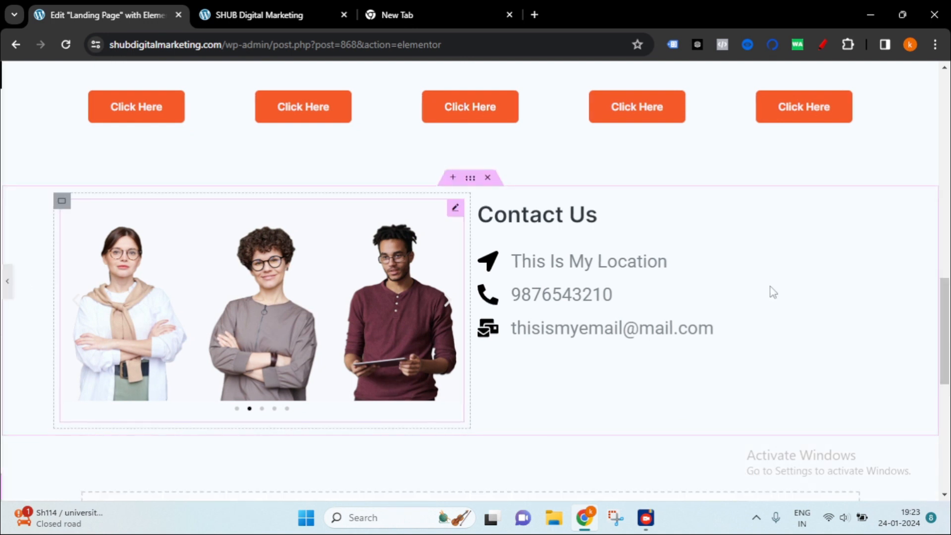
{"action": "scroll", "coordinate": [773, 292], "scroll_direction": "up", "scroll_amount": 4}
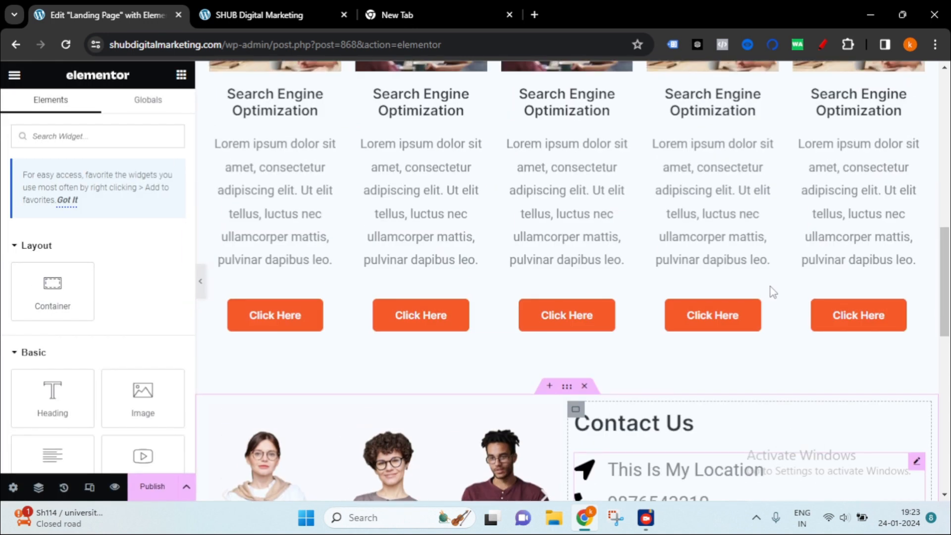
{"action": "scroll", "coordinate": [772, 293], "scroll_direction": "up", "scroll_amount": 4}
{"action": "scroll", "coordinate": [770, 286], "scroll_direction": "down", "scroll_amount": 3}
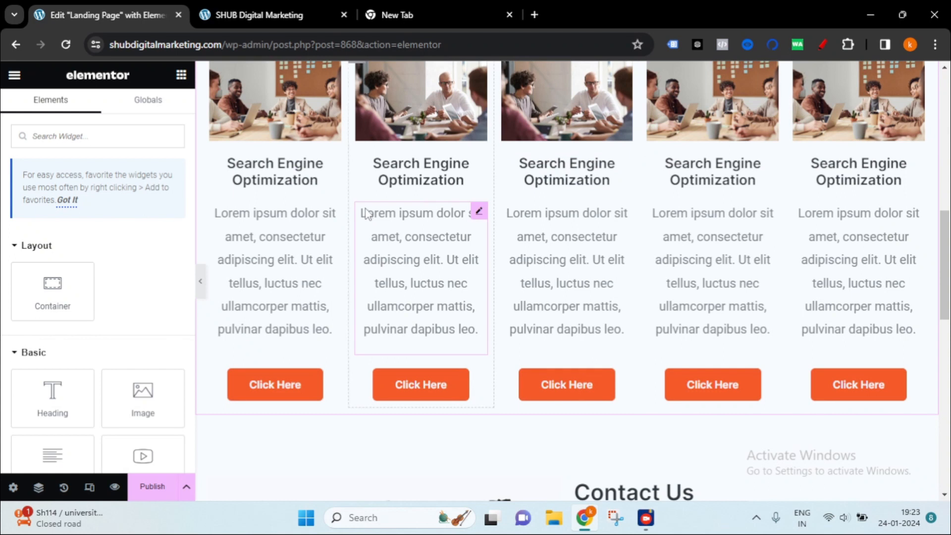
{"action": "scroll", "coordinate": [495, 198], "scroll_direction": "up", "scroll_amount": 1}
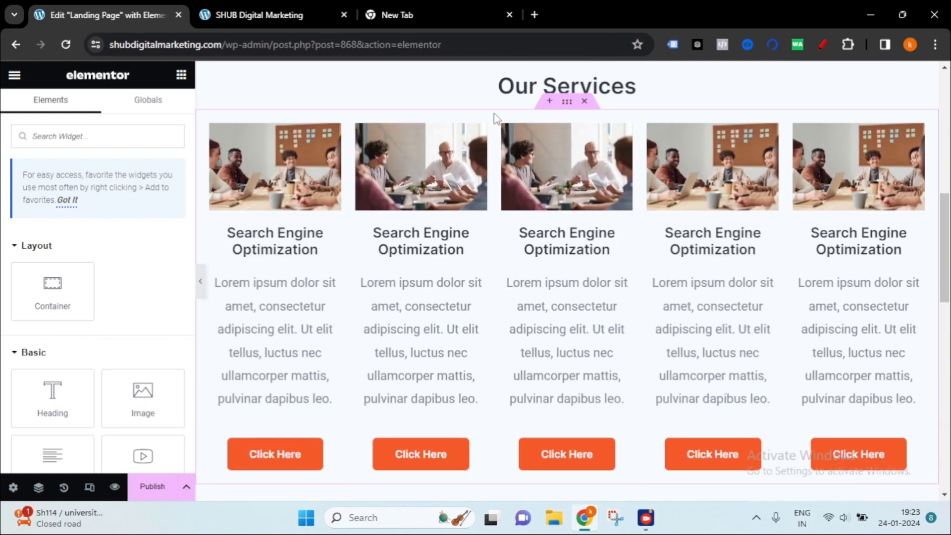
{"action": "scroll", "coordinate": [494, 163], "scroll_direction": "down", "scroll_amount": 3}
{"action": "scroll", "coordinate": [496, 163], "scroll_direction": "up", "scroll_amount": 3}
{"action": "scroll", "coordinate": [495, 163], "scroll_direction": "up", "scroll_amount": 3}
{"action": "scroll", "coordinate": [590, 204], "scroll_direction": "down", "scroll_amount": 3}
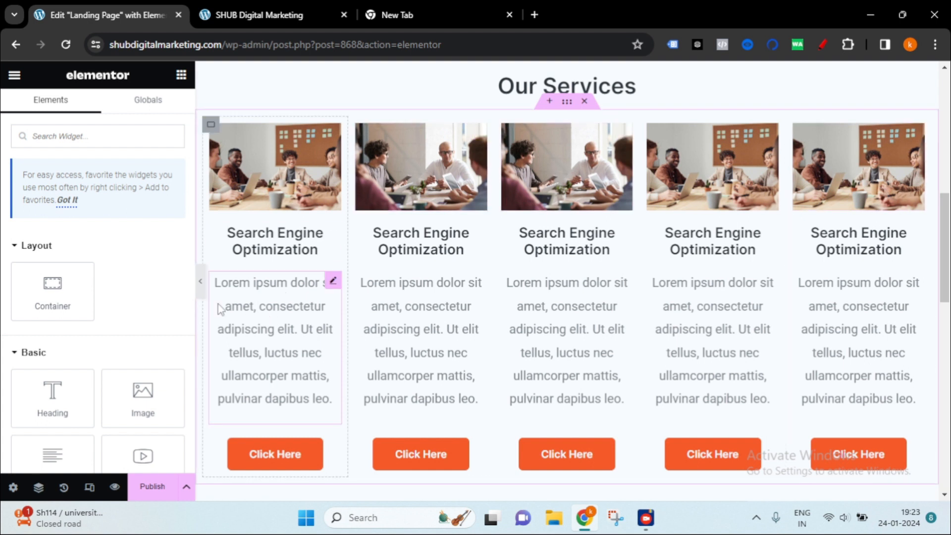
{"action": "left_click", "coordinate": [202, 284]}
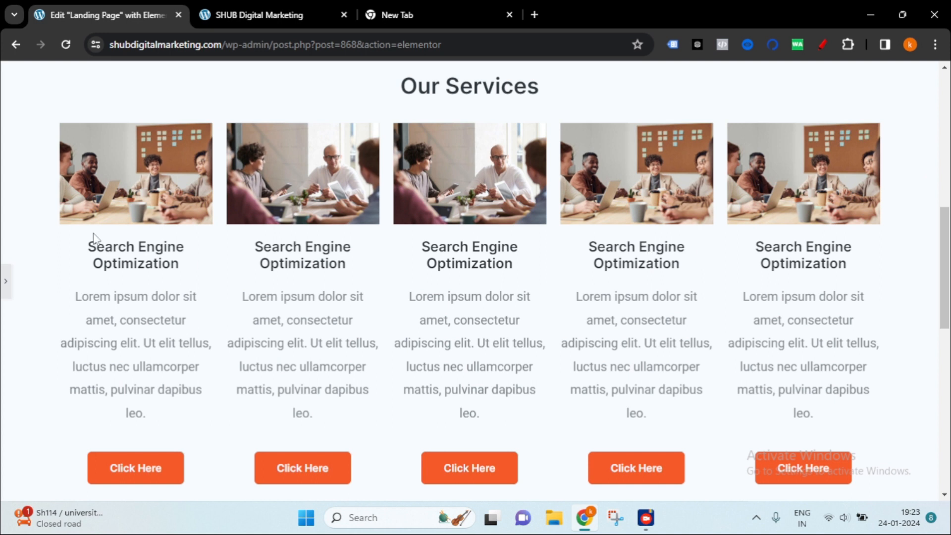
{"action": "left_click", "coordinate": [6, 286]}
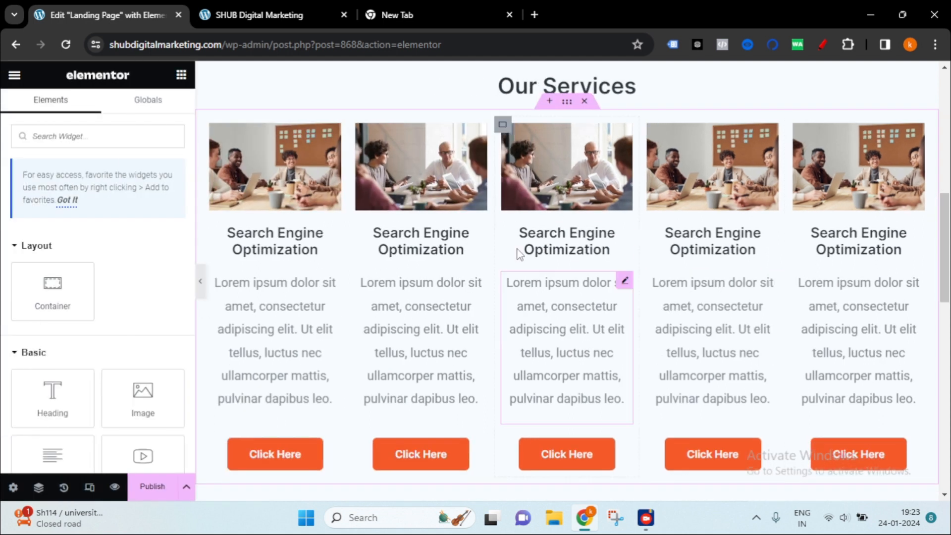
Step: Duplicate the container that holds the row of five service cards under Our Services
{"action": "right_click", "coordinate": [568, 102]}
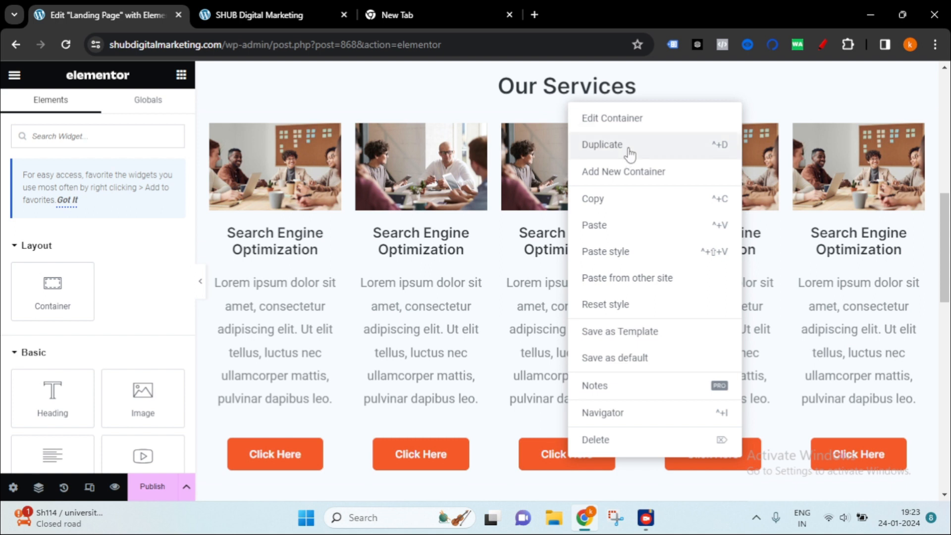
{"action": "left_click", "coordinate": [776, 225]}
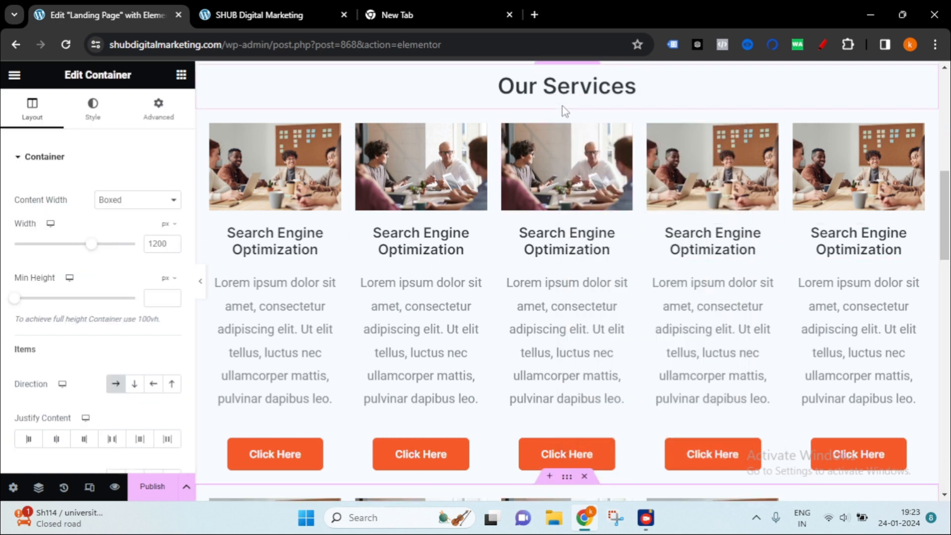
{"action": "scroll", "coordinate": [603, 188], "scroll_direction": "down", "scroll_amount": 8}
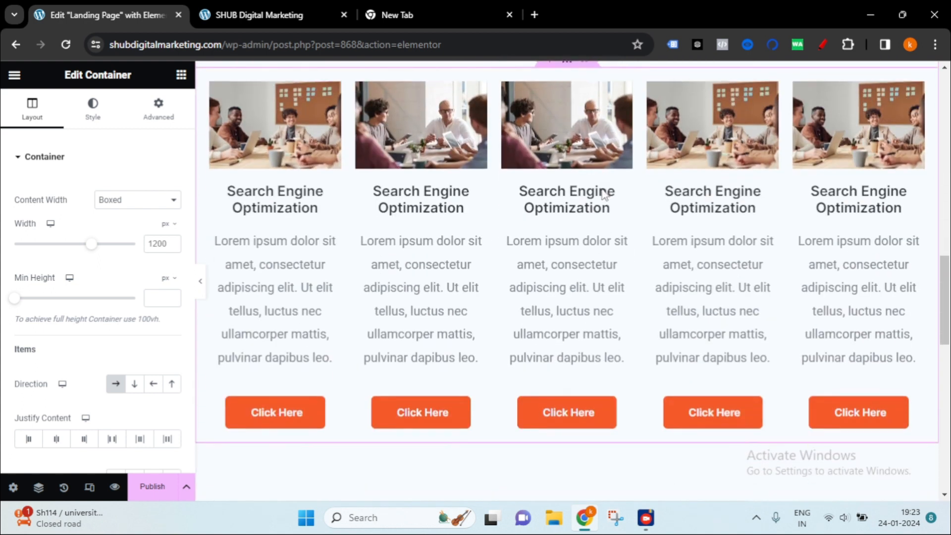
{"action": "scroll", "coordinate": [669, 244], "scroll_direction": "up", "scroll_amount": 3}
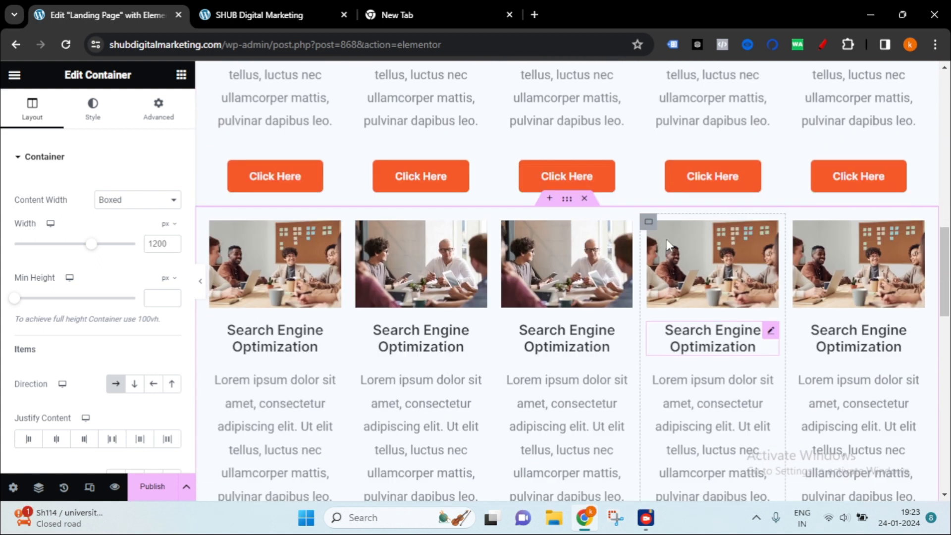
Step: Insert a single vertical-direction container between the two service card rows and add a Spacer widget to it
{"action": "left_click", "coordinate": [550, 200]}
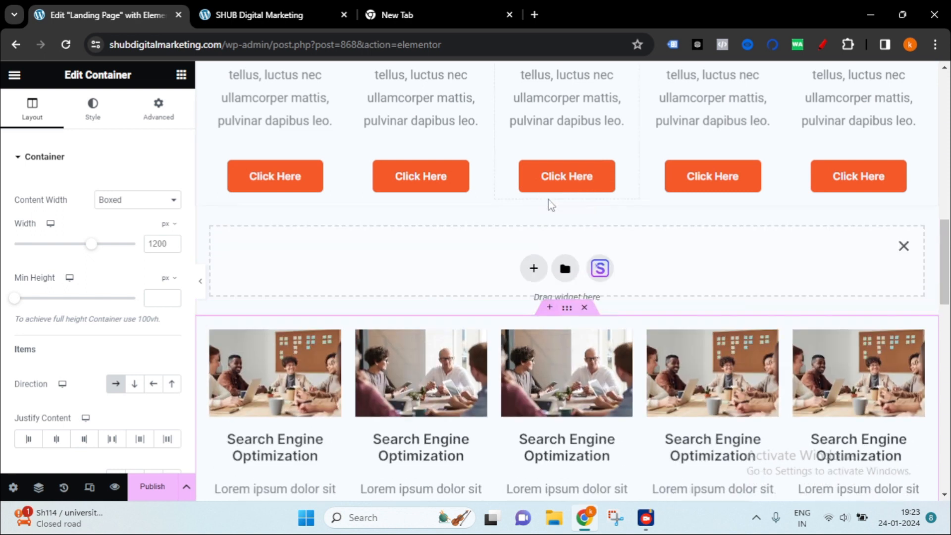
{"action": "left_click", "coordinate": [533, 270]}
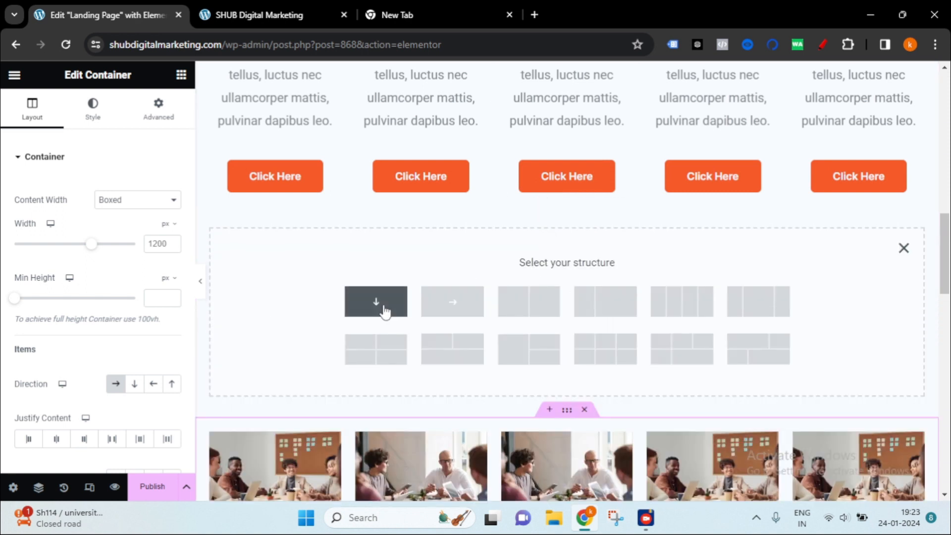
{"action": "left_click", "coordinate": [179, 75]}
{"action": "scroll", "coordinate": [49, 391], "scroll_direction": "down", "scroll_amount": 3}
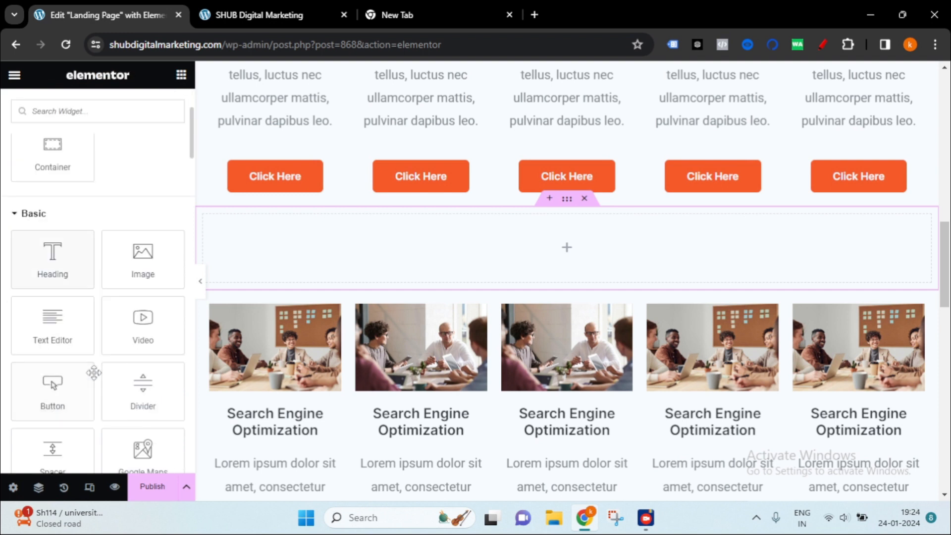
{"action": "scroll", "coordinate": [47, 401], "scroll_direction": "down", "scroll_amount": 1}
{"action": "left_click_drag", "start_coordinate": [53, 396], "coordinate": [553, 240]}
Step: Check the gap between the original and duplicated service card rows and the layout down to Contact Us
{"action": "scroll", "coordinate": [626, 198], "scroll_direction": "up", "scroll_amount": 8}
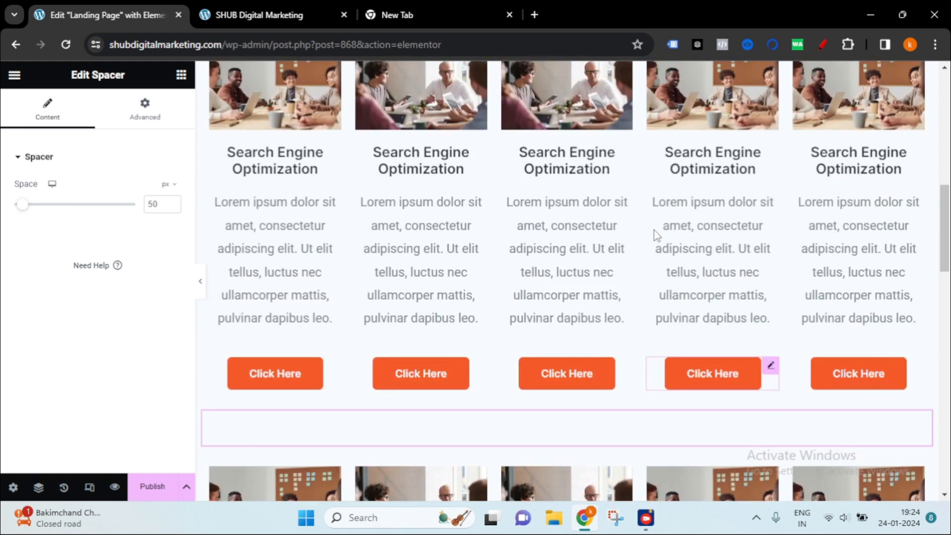
{"action": "scroll", "coordinate": [626, 198], "scroll_direction": "down", "scroll_amount": 6}
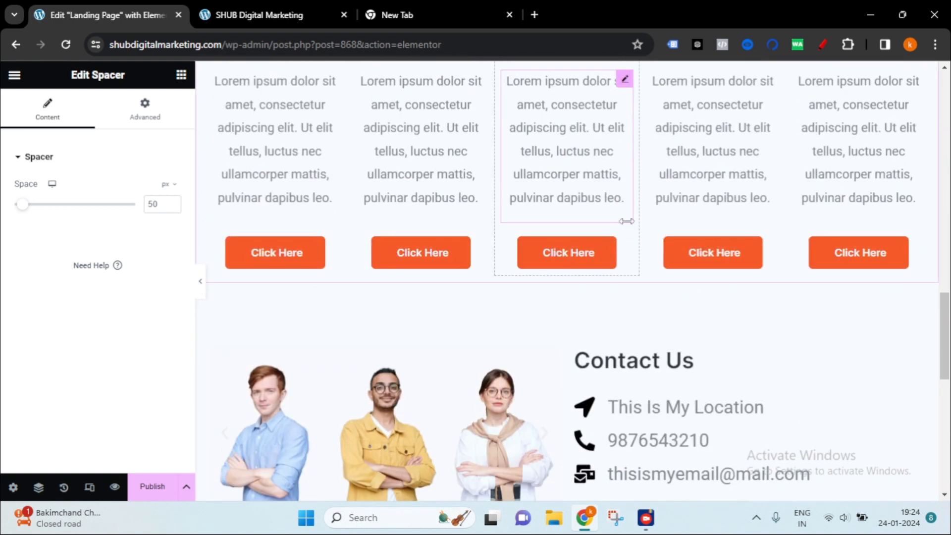
{"action": "scroll", "coordinate": [627, 221], "scroll_direction": "up", "scroll_amount": 6}
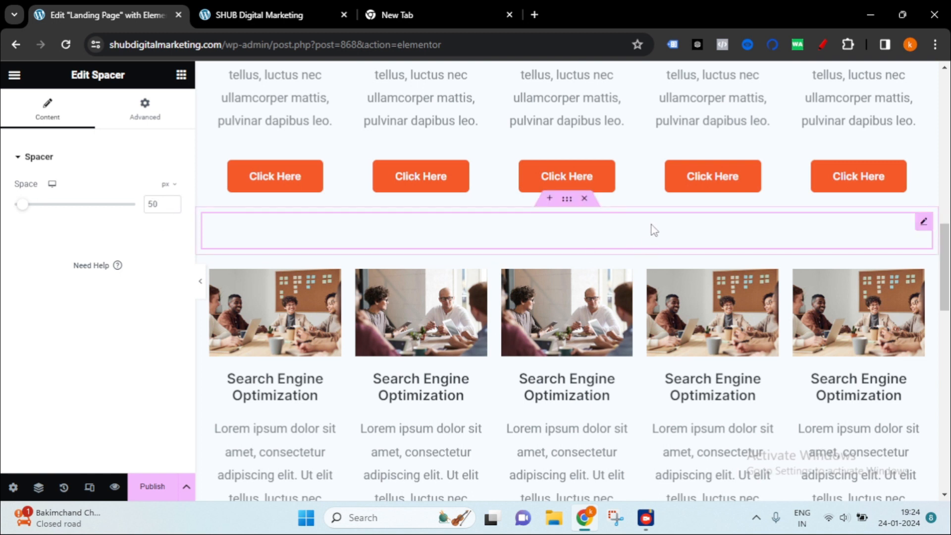
{"action": "scroll", "coordinate": [646, 247], "scroll_direction": "down", "scroll_amount": 1}
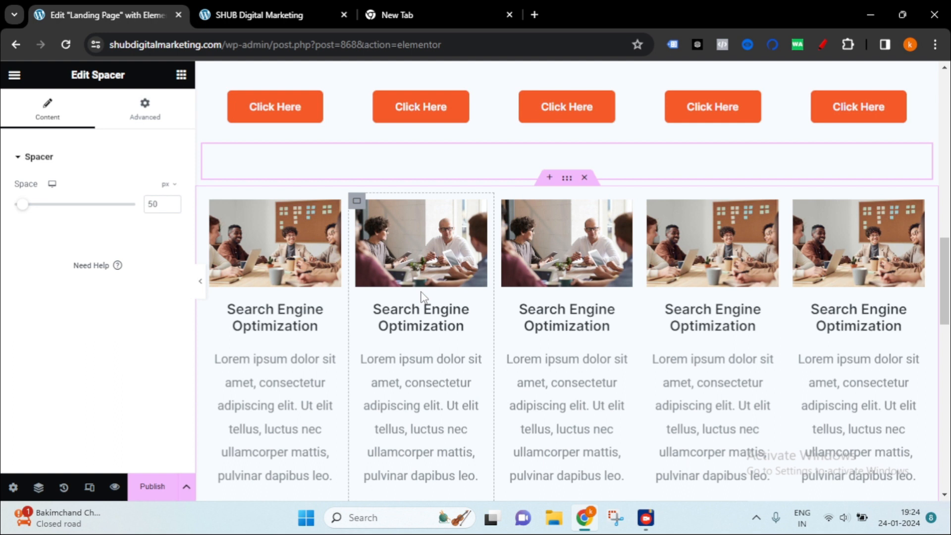
{"action": "scroll", "coordinate": [421, 292], "scroll_direction": "up", "scroll_amount": 1}
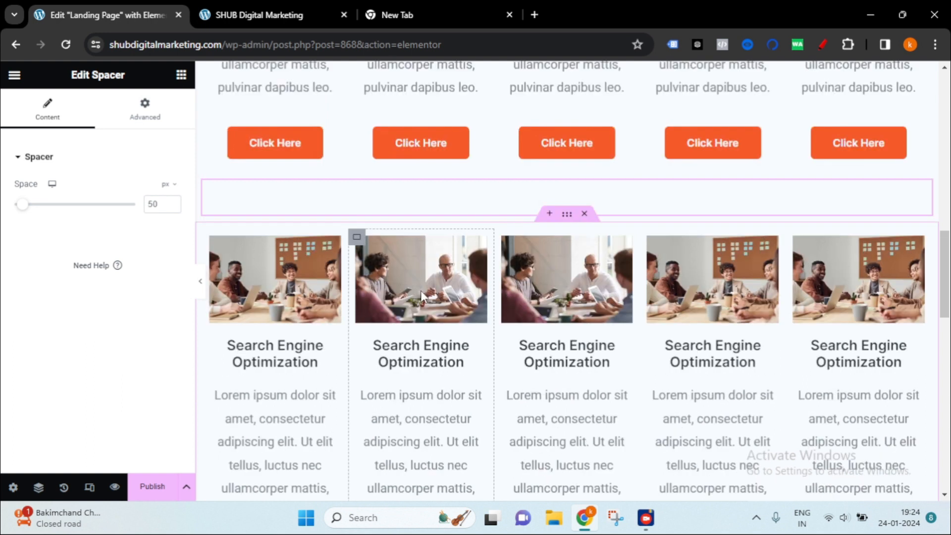
{"action": "scroll", "coordinate": [502, 301], "scroll_direction": "down", "scroll_amount": 2}
{"action": "scroll", "coordinate": [545, 300], "scroll_direction": "up", "scroll_amount": 2}
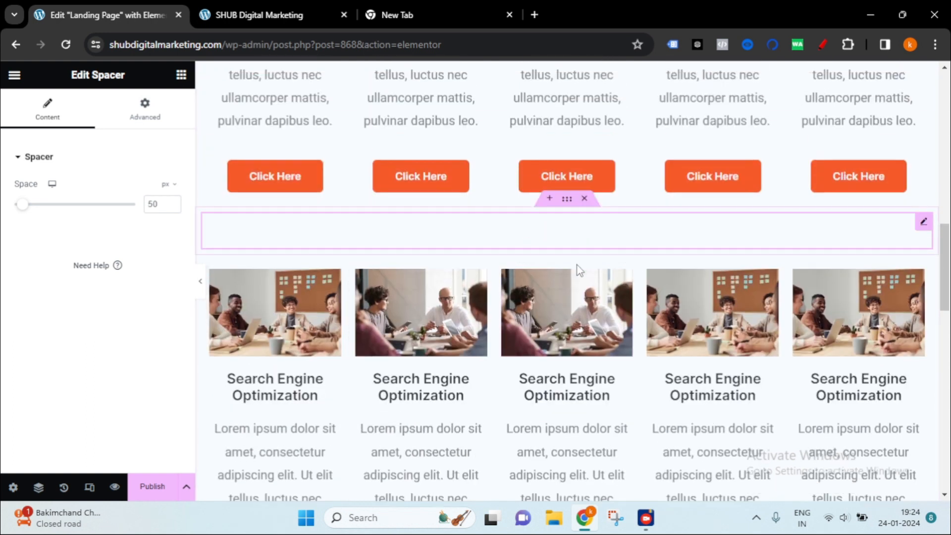
Step: Select the container of the duplicated service card row and compare that row with the original one above it
{"action": "scroll", "coordinate": [577, 270], "scroll_direction": "down", "scroll_amount": 2}
{"action": "left_click", "coordinate": [575, 110]}
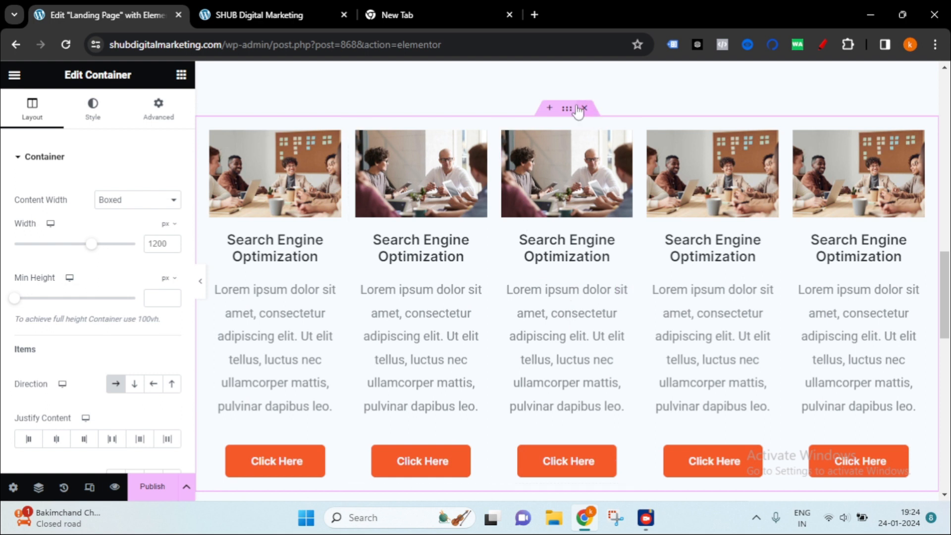
{"action": "scroll", "coordinate": [584, 163], "scroll_direction": "down", "scroll_amount": 4}
{"action": "scroll", "coordinate": [599, 193], "scroll_direction": "up", "scroll_amount": 6}
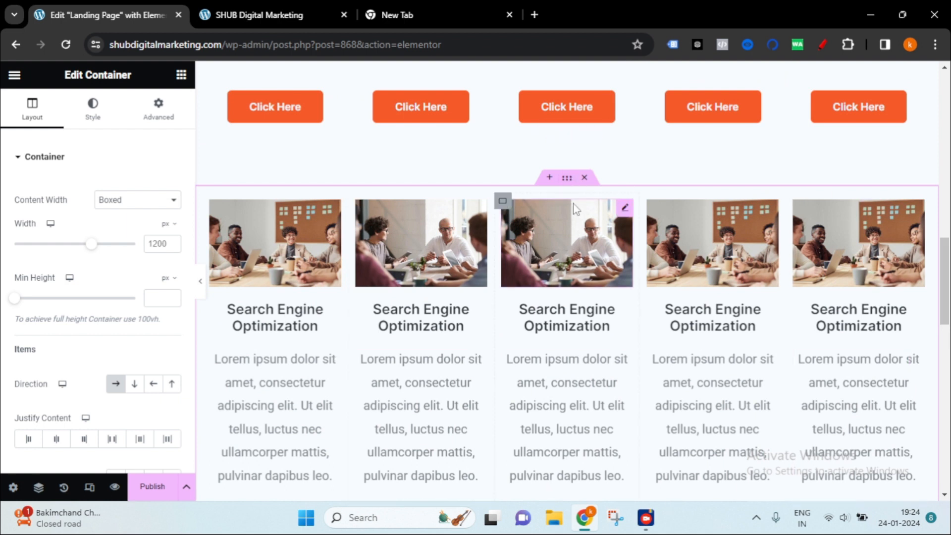
{"action": "scroll", "coordinate": [606, 190], "scroll_direction": "up", "scroll_amount": 5}
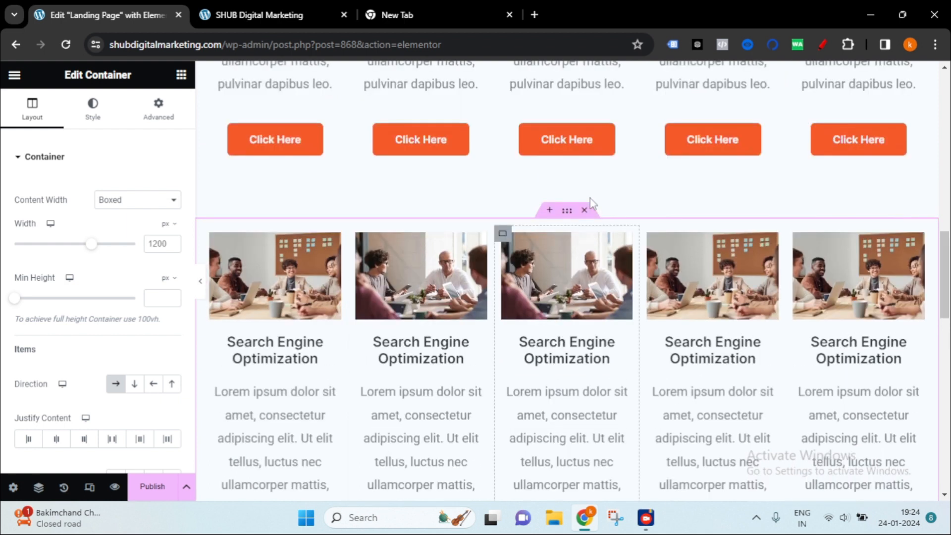
{"action": "scroll", "coordinate": [626, 201], "scroll_direction": "down", "scroll_amount": 5}
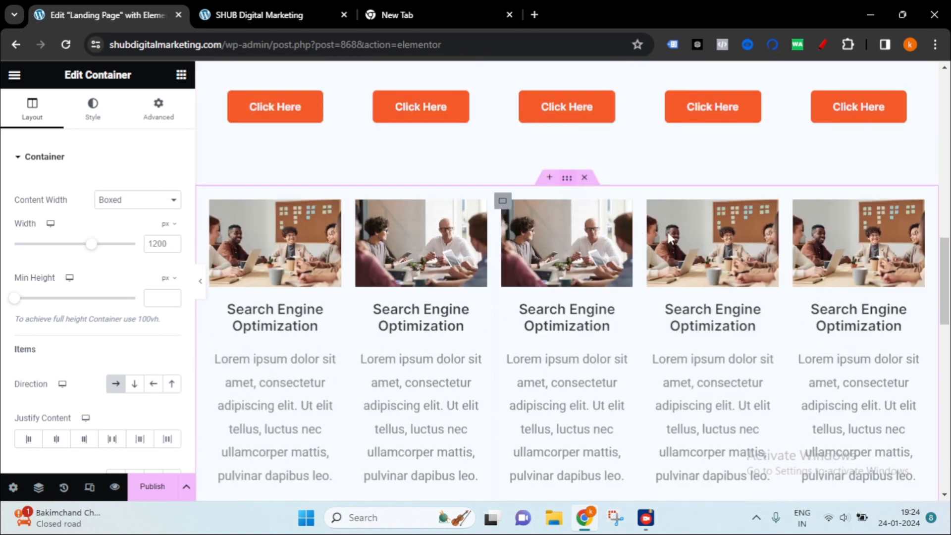
{"action": "scroll", "coordinate": [570, 193], "scroll_direction": "down", "scroll_amount": 1}
{"action": "scroll", "coordinate": [624, 208], "scroll_direction": "up", "scroll_amount": 3}
{"action": "scroll", "coordinate": [626, 265], "scroll_direction": "down", "scroll_amount": 3}
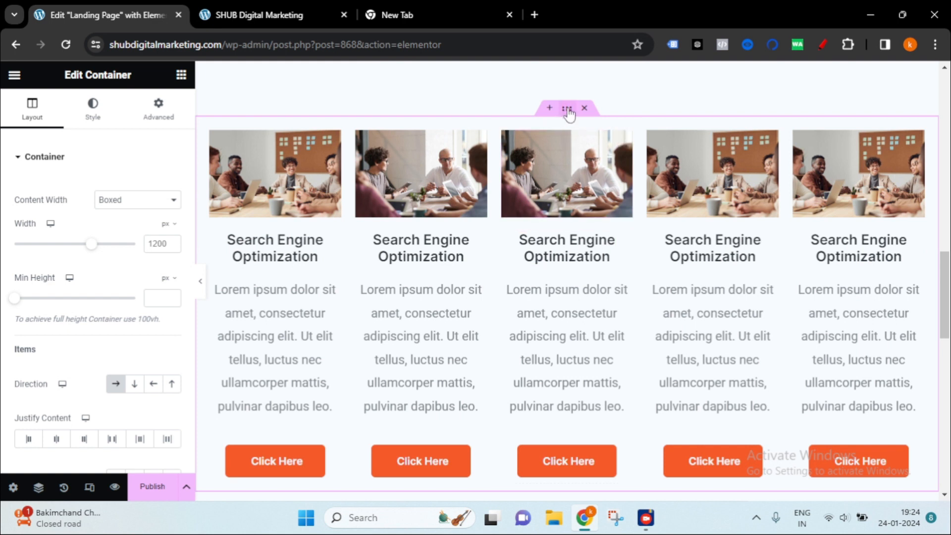
{"action": "scroll", "coordinate": [617, 126], "scroll_direction": "up", "scroll_amount": 4}
{"action": "scroll", "coordinate": [617, 126], "scroll_direction": "down", "scroll_amount": 4}
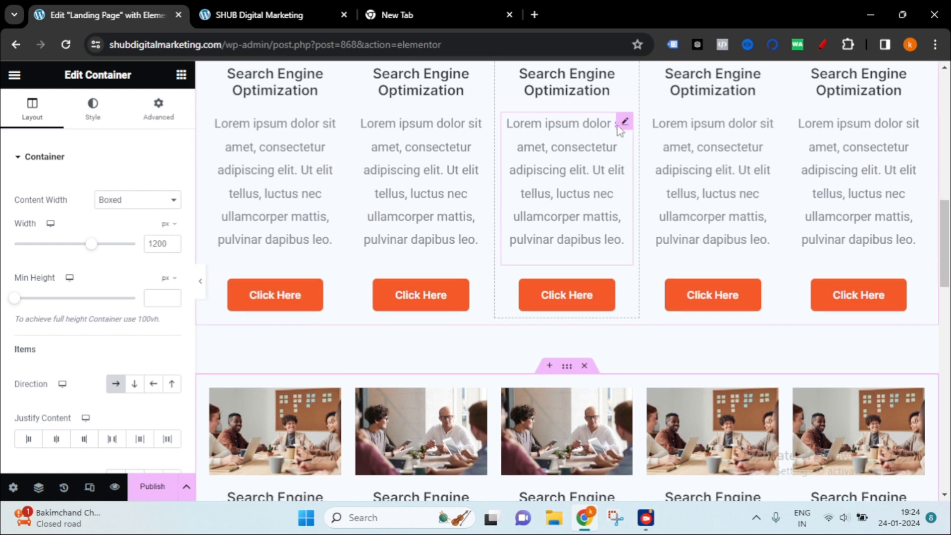
{"action": "scroll", "coordinate": [615, 134], "scroll_direction": "up", "scroll_amount": 2}
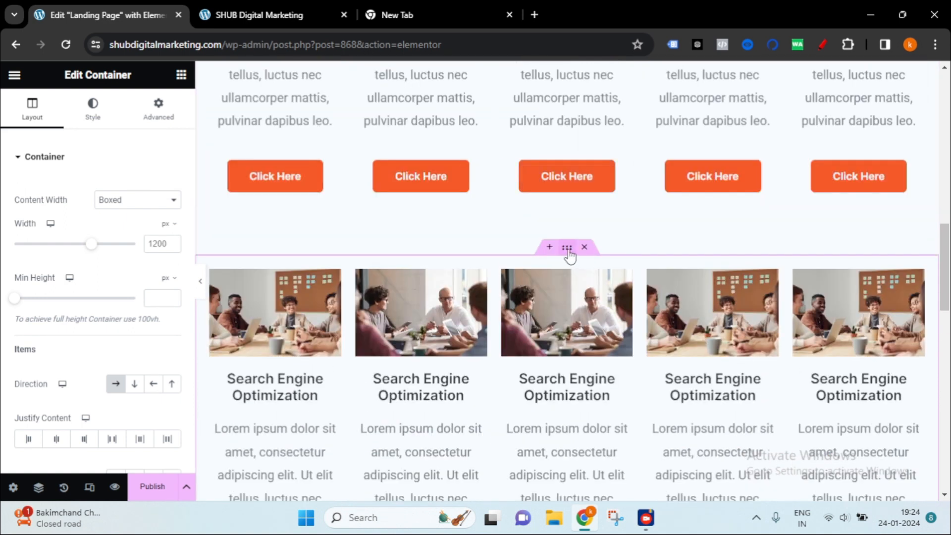
Step: Give the duplicated service row's container a classic background in light grey, #E9E9E9
{"action": "left_click", "coordinate": [93, 119]}
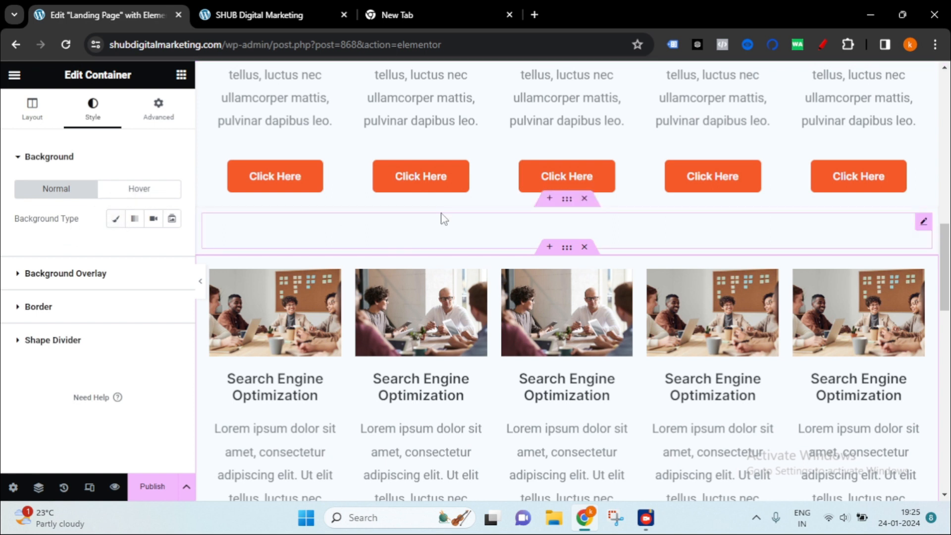
{"action": "scroll", "coordinate": [504, 239], "scroll_direction": "down", "scroll_amount": 3}
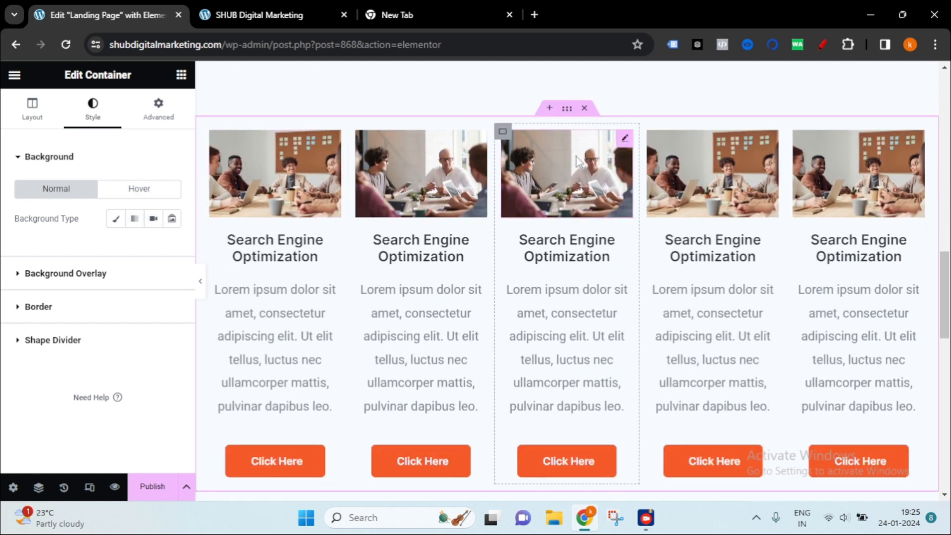
{"action": "left_click", "coordinate": [117, 221]}
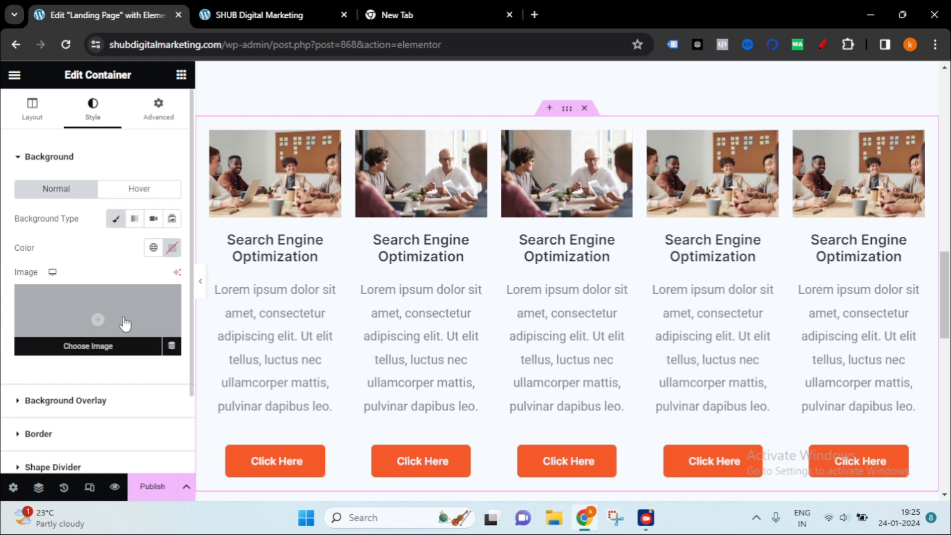
{"action": "left_click", "coordinate": [173, 250]}
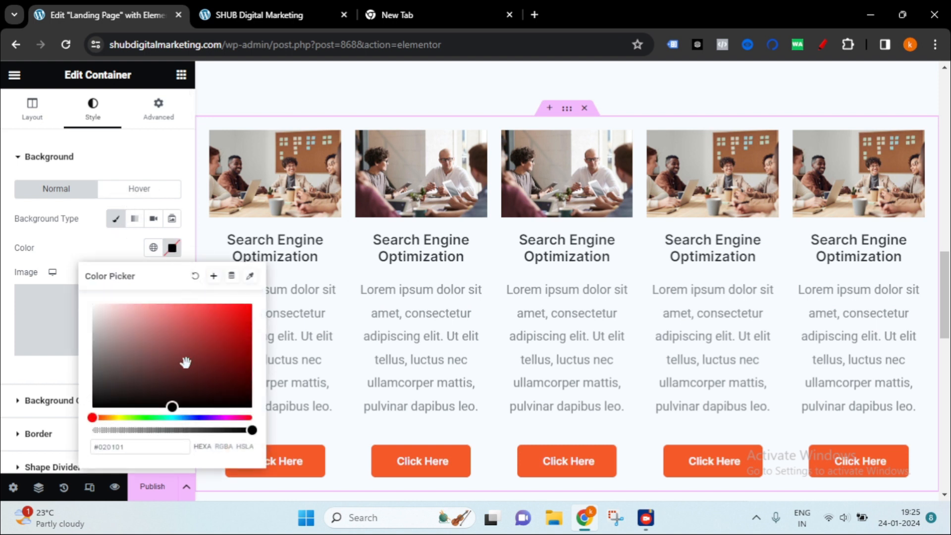
{"action": "left_click_drag", "start_coordinate": [165, 397], "coordinate": [94, 321]}
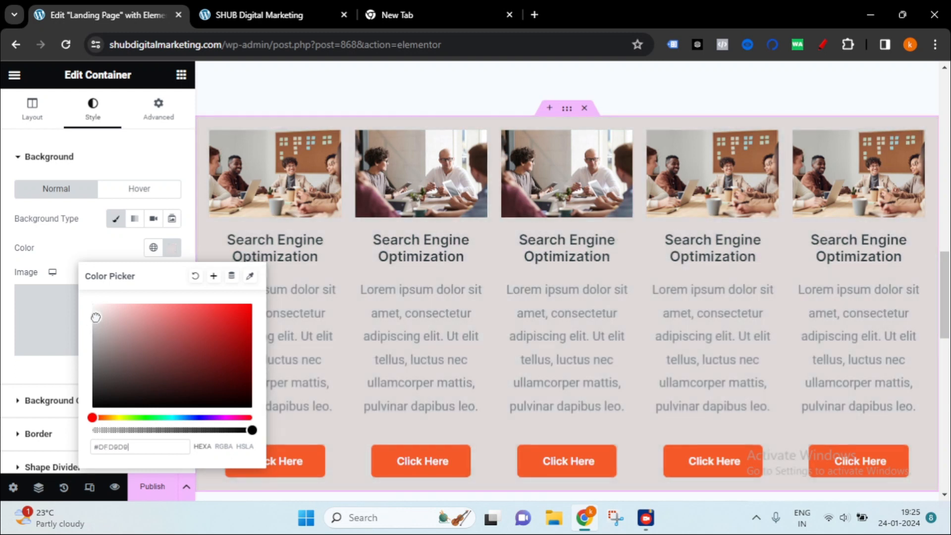
{"action": "mouse_move", "coordinate": [92, 311]}
{"action": "left_mouse_down"}
{"action": "mouse_move", "coordinate": [170, 302]}
{"action": "mouse_move", "coordinate": [92, 315]}
{"action": "left_mouse_up"}
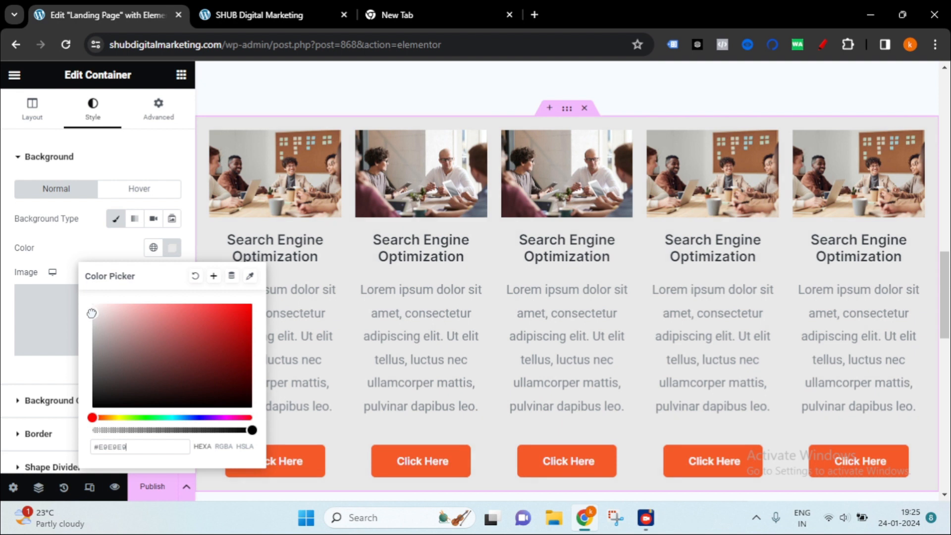
Step: Compare the grey duplicated service row with the original Our Services row and the area down to Contact Us
{"action": "scroll", "coordinate": [875, 340], "scroll_direction": "up", "scroll_amount": 2}
{"action": "scroll", "coordinate": [880, 343], "scroll_direction": "down", "scroll_amount": 2}
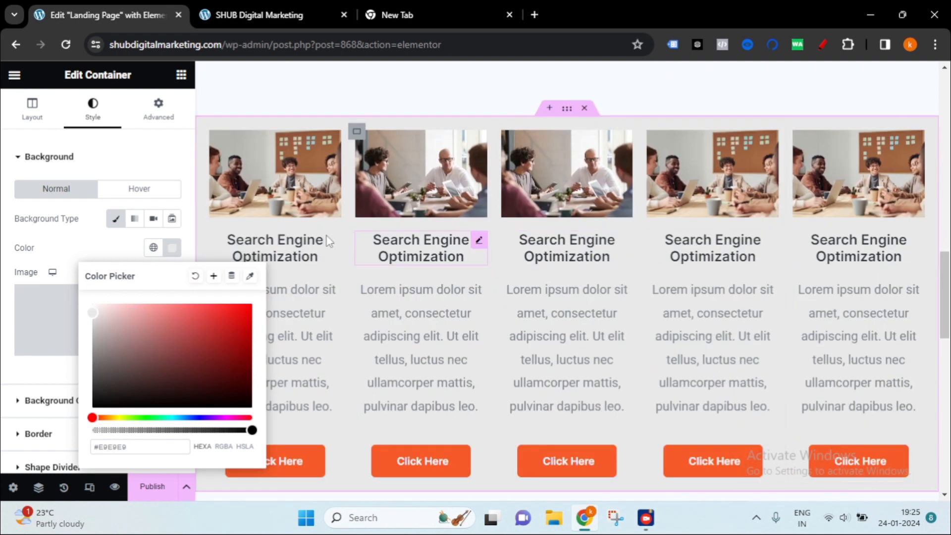
{"action": "scroll", "coordinate": [884, 292], "scroll_direction": "up", "scroll_amount": 5}
{"action": "scroll", "coordinate": [664, 178], "scroll_direction": "down", "scroll_amount": 5}
{"action": "scroll", "coordinate": [651, 201], "scroll_direction": "up", "scroll_amount": 10}
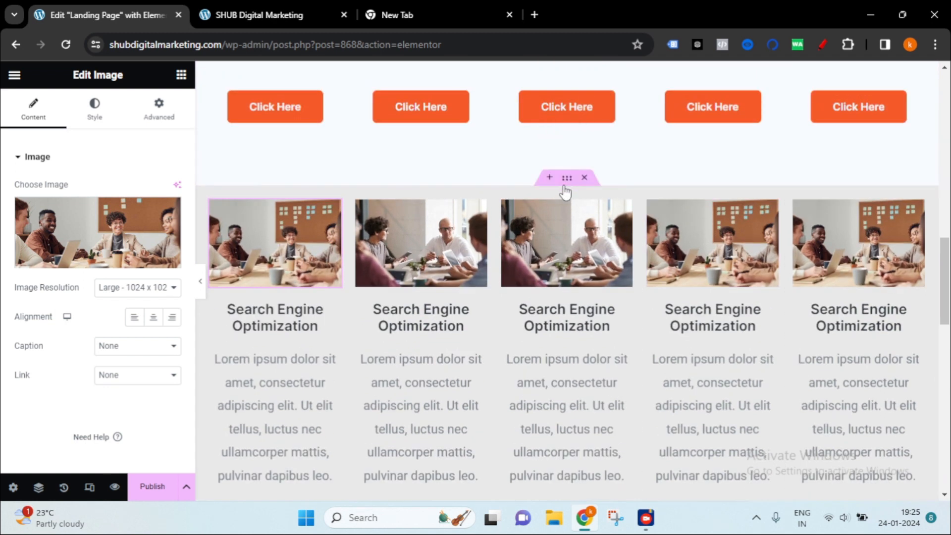
{"action": "scroll", "coordinate": [570, 247], "scroll_direction": "down", "scroll_amount": 3}
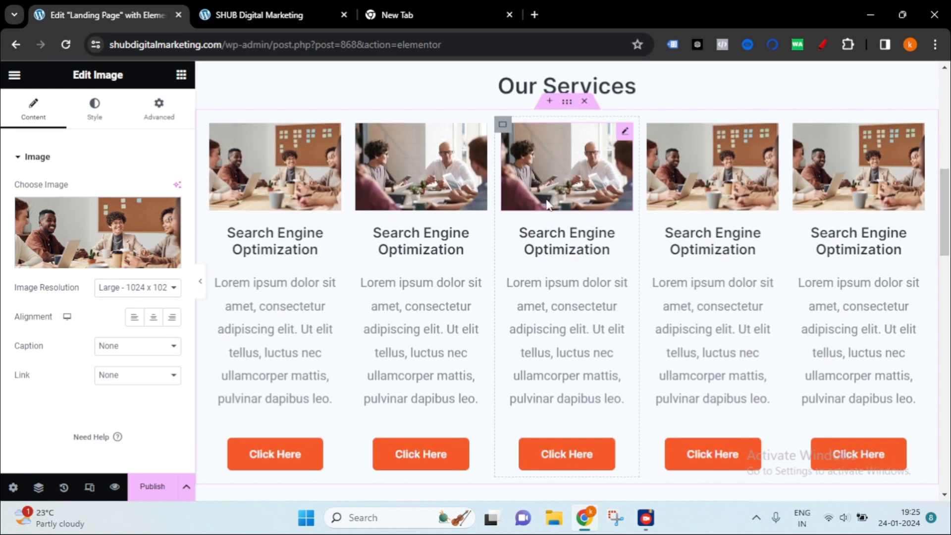
{"action": "scroll", "coordinate": [623, 273], "scroll_direction": "down", "scroll_amount": 1}
{"action": "scroll", "coordinate": [623, 273], "scroll_direction": "down", "scroll_amount": 5}
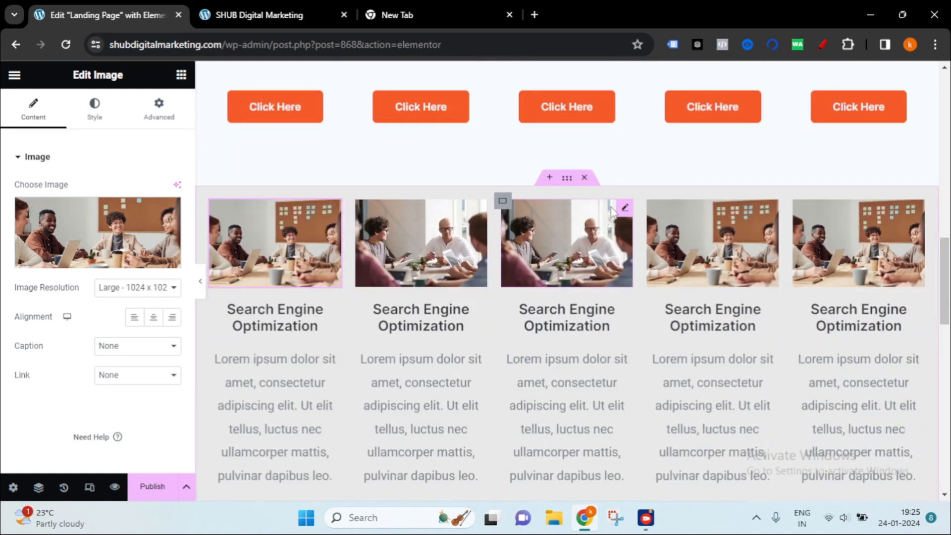
{"action": "scroll", "coordinate": [644, 206], "scroll_direction": "down", "scroll_amount": 2}
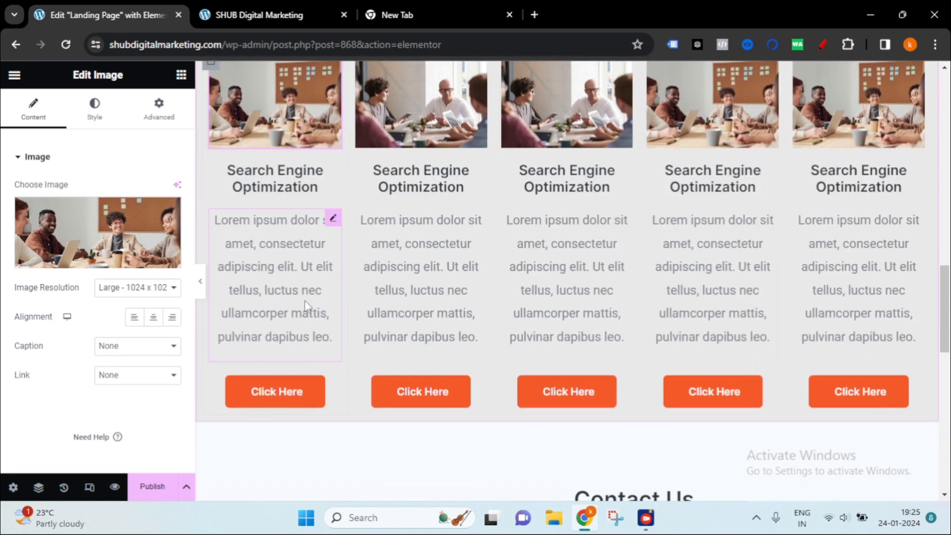
{"action": "scroll", "coordinate": [677, 197], "scroll_direction": "up", "scroll_amount": 2}
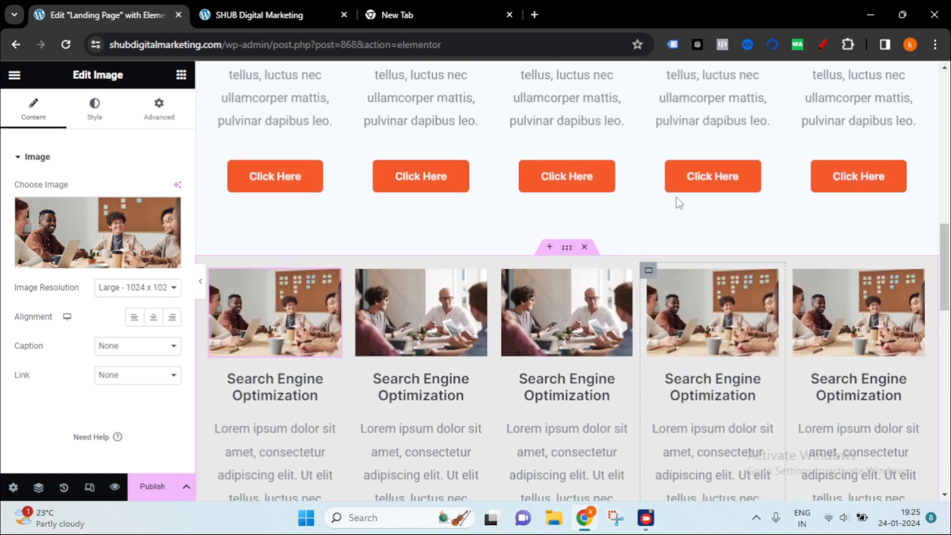
Step: Reselect the duplicated row's container and review its background style settings against the row on the page
{"action": "left_click", "coordinate": [565, 251]}
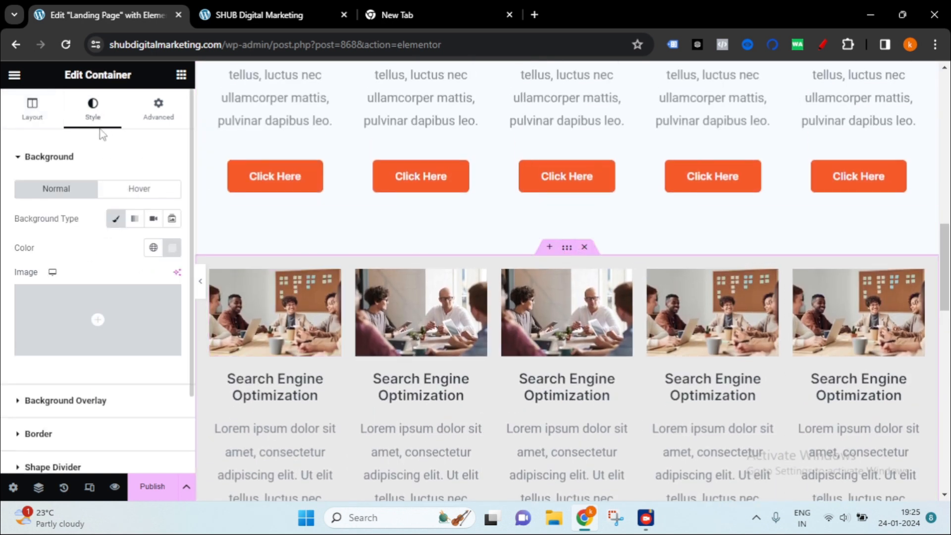
{"action": "scroll", "coordinate": [109, 178], "scroll_direction": "down", "scroll_amount": 2}
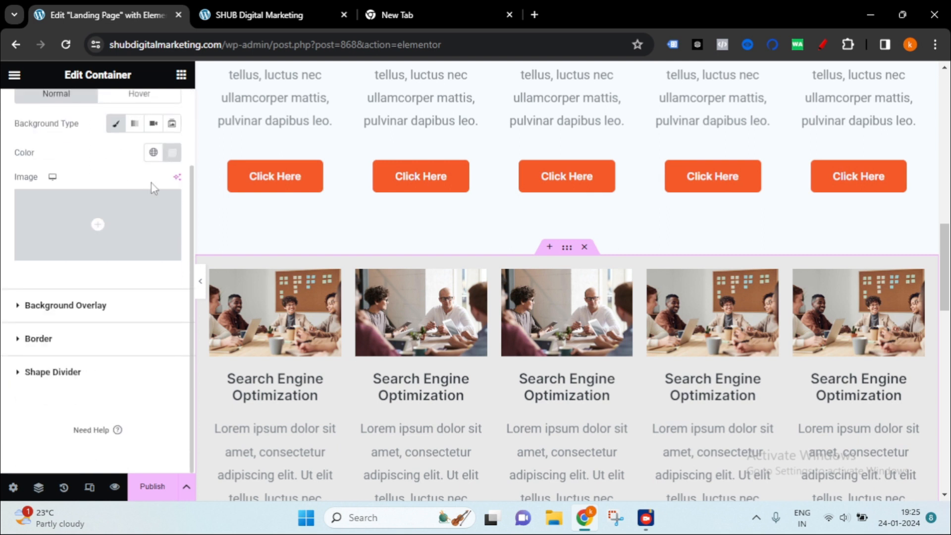
{"action": "scroll", "coordinate": [565, 257], "scroll_direction": "down", "scroll_amount": 3}
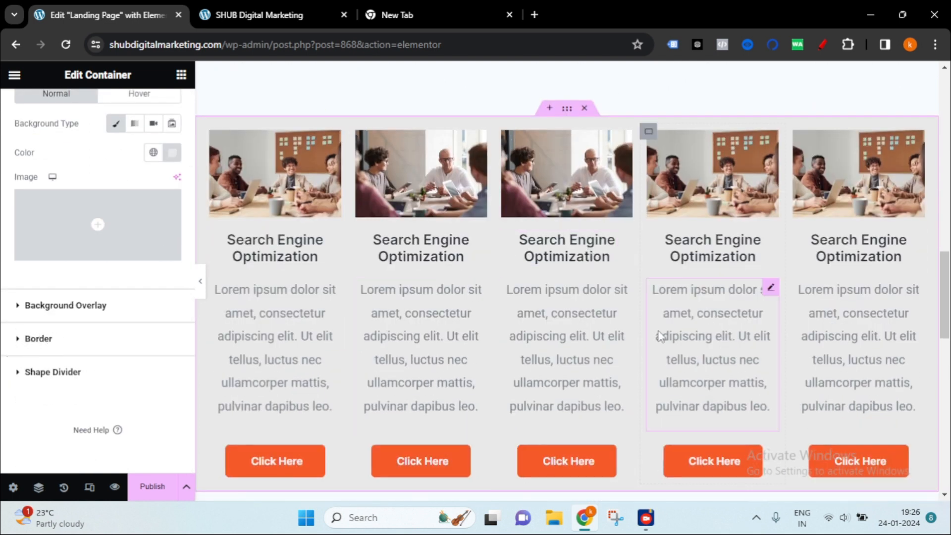
{"action": "scroll", "coordinate": [662, 335], "scroll_direction": "up", "scroll_amount": 2}
{"action": "scroll", "coordinate": [597, 149], "scroll_direction": "down", "scroll_amount": 2}
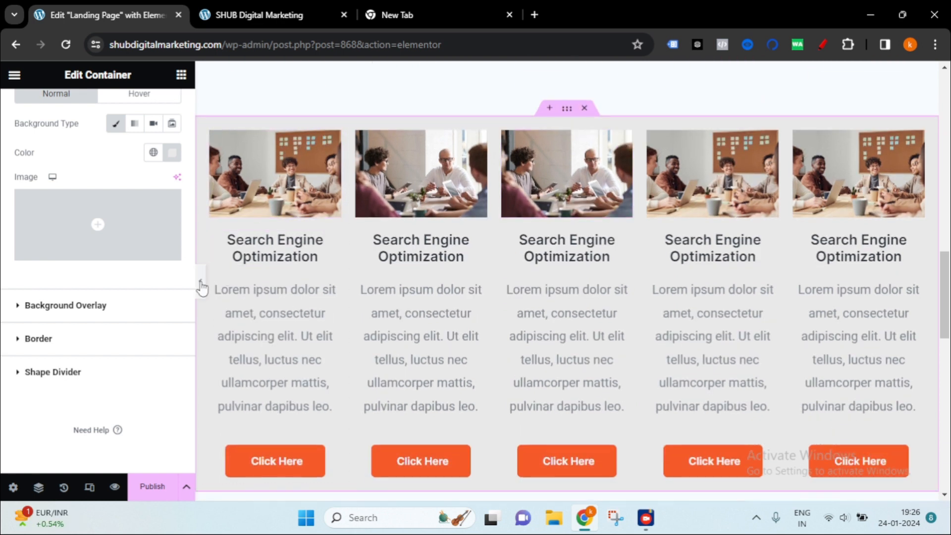
Step: Preview the grey service row with the editing panel hidden, and bring the panel back
{"action": "key", "text": "ctrl+p"}
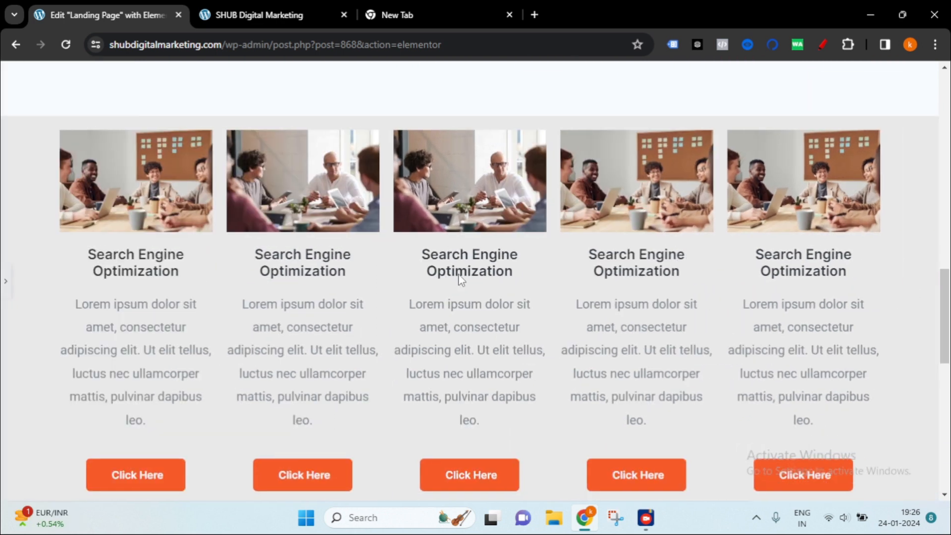
{"action": "scroll", "coordinate": [589, 272], "scroll_direction": "up", "scroll_amount": 2}
{"action": "scroll", "coordinate": [589, 271], "scroll_direction": "down", "scroll_amount": 4}
{"action": "scroll", "coordinate": [590, 272], "scroll_direction": "up", "scroll_amount": 1}
{"action": "scroll", "coordinate": [523, 216], "scroll_direction": "up", "scroll_amount": 1}
{"action": "left_click", "coordinate": [6, 281]}
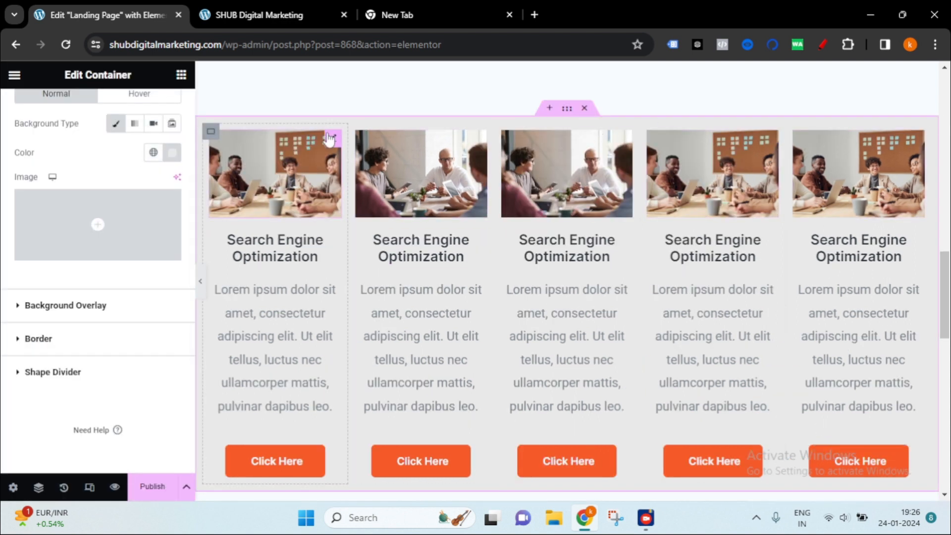
Step: Give the first card's container in the duplicated row a classic background in mint green, #98F8D9
{"action": "left_click", "coordinate": [211, 133]}
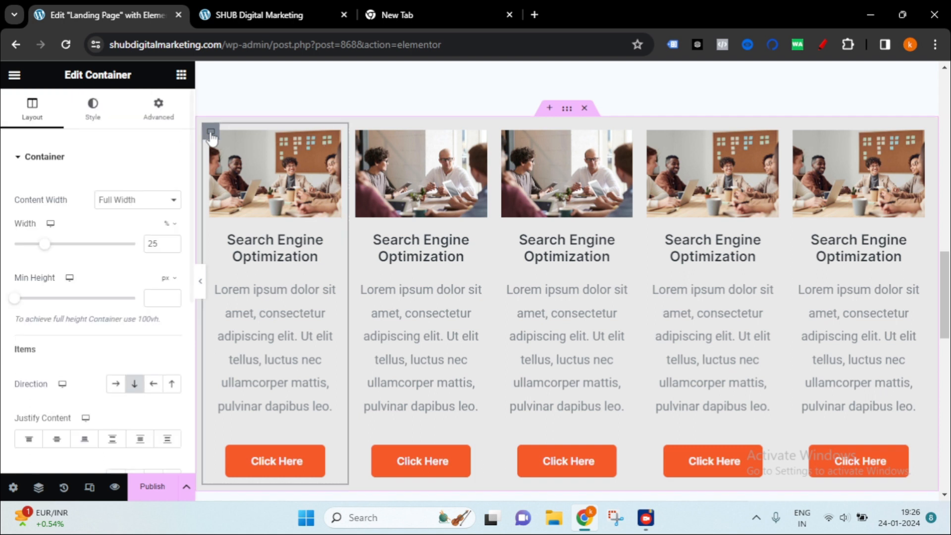
{"action": "left_click", "coordinate": [102, 120]}
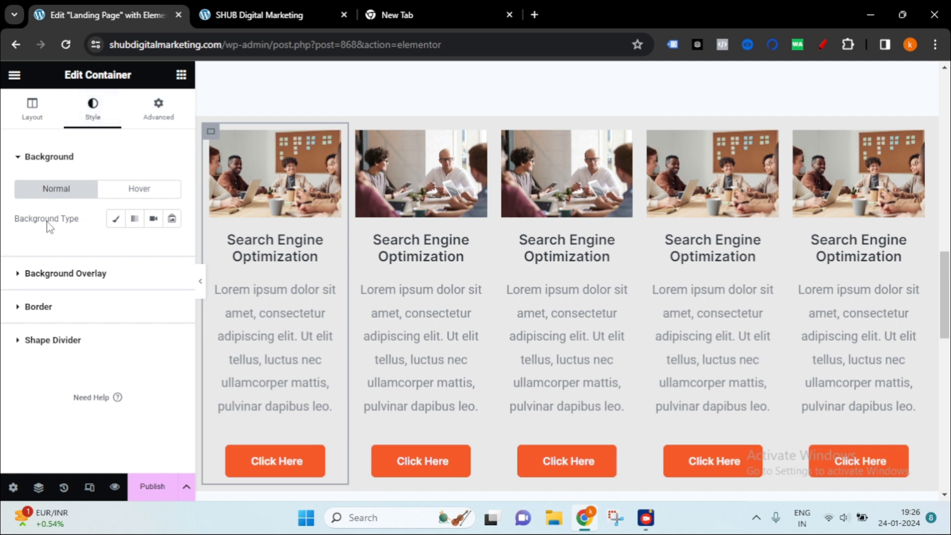
{"action": "left_click", "coordinate": [124, 226]}
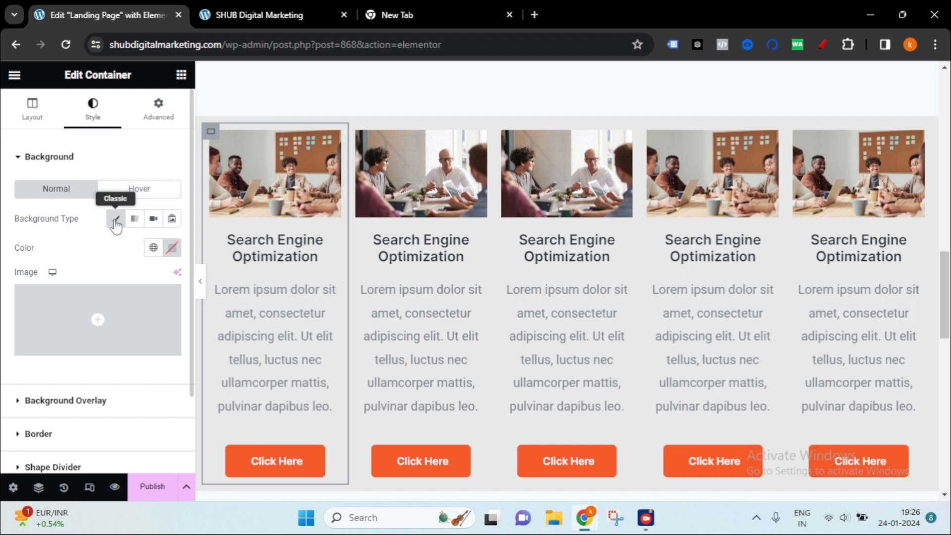
{"action": "left_click", "coordinate": [173, 248]}
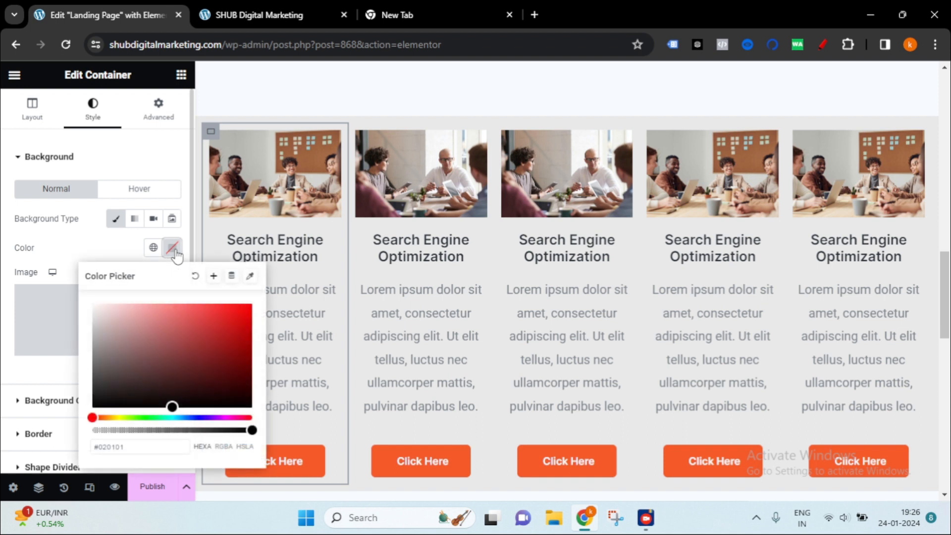
{"action": "left_click", "coordinate": [161, 417]}
{"action": "left_click_drag", "start_coordinate": [132, 320], "coordinate": [155, 308]}
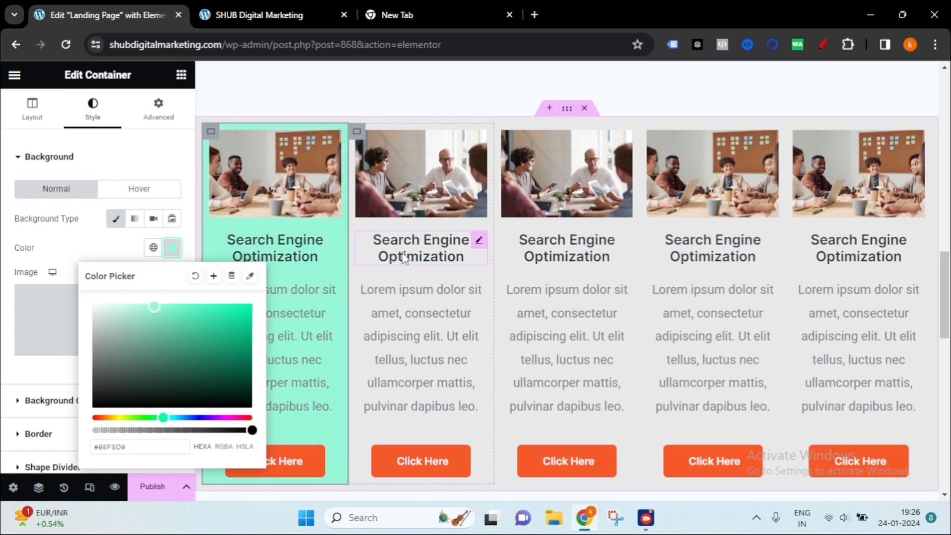
{"action": "left_click", "coordinate": [421, 249]}
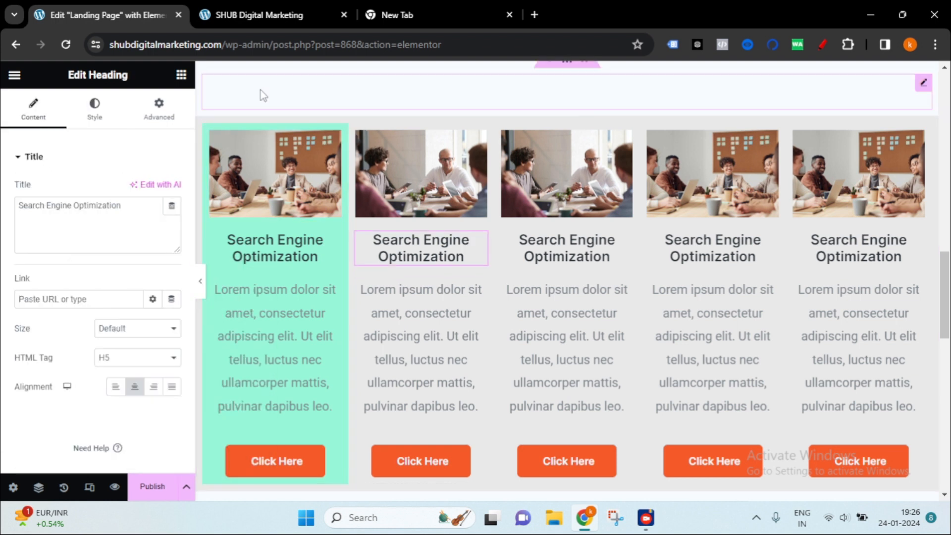
Step: Hide the editing panel and check the mint green first card against the grey row background
{"action": "left_click", "coordinate": [200, 284]}
{"action": "scroll", "coordinate": [329, 307], "scroll_direction": "down", "scroll_amount": 1}
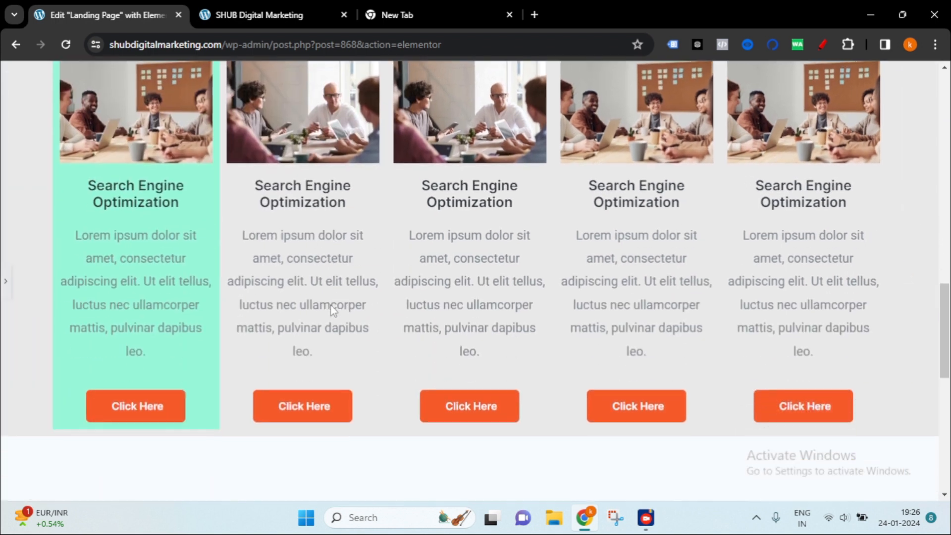
{"action": "scroll", "coordinate": [114, 248], "scroll_direction": "up", "scroll_amount": 1}
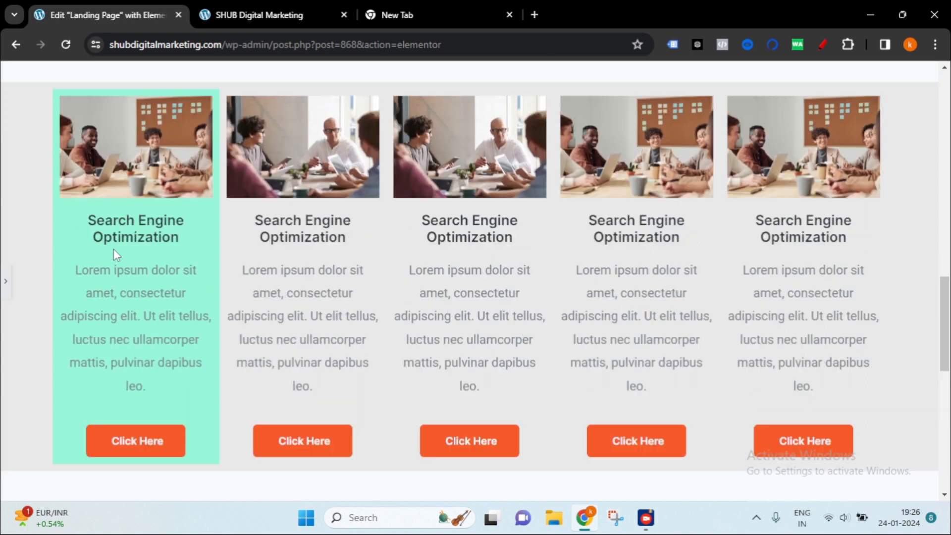
{"action": "scroll", "coordinate": [158, 252], "scroll_direction": "down", "scroll_amount": 1}
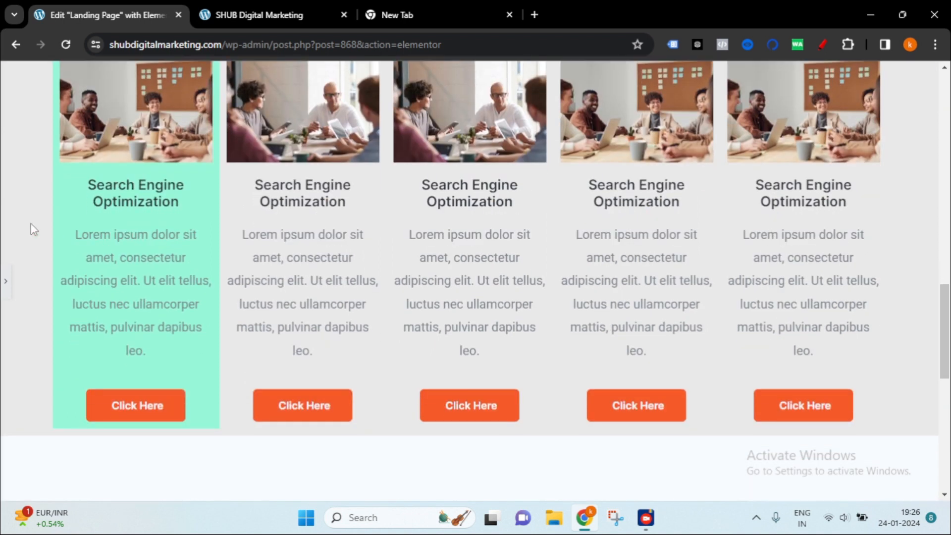
{"action": "scroll", "coordinate": [31, 223], "scroll_direction": "up", "scroll_amount": 1}
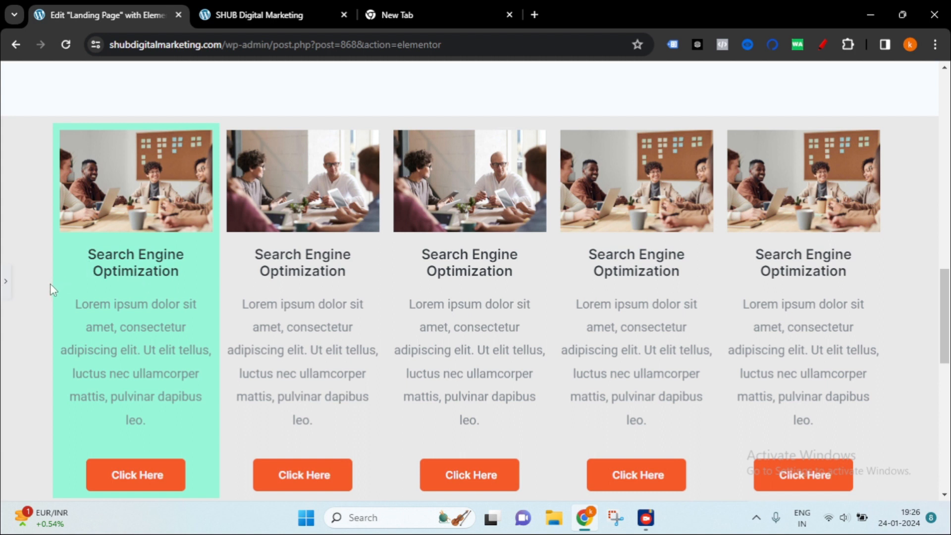
Step: Change the first card's background color to dark green, #00553A, and preview it with the editing panel hidden
{"action": "left_click", "coordinate": [6, 282]}
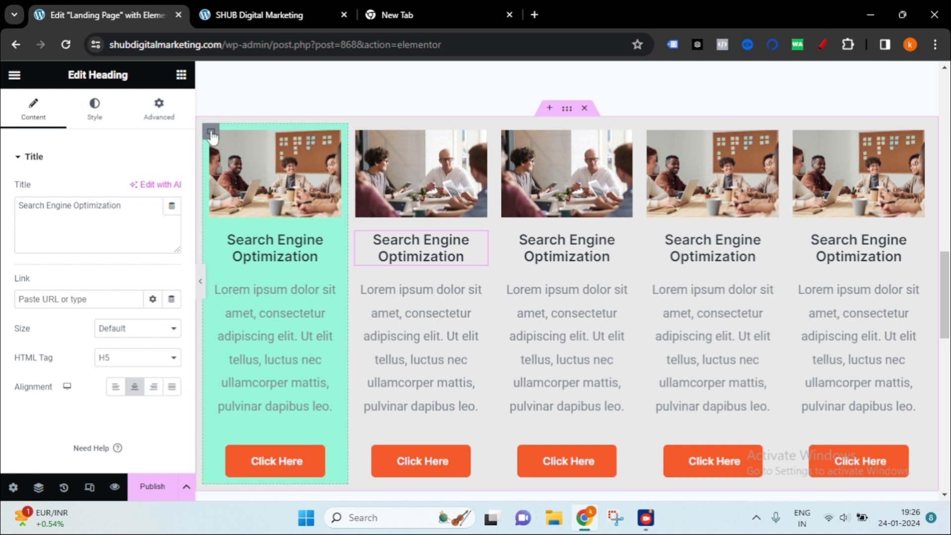
{"action": "left_click", "coordinate": [211, 133]}
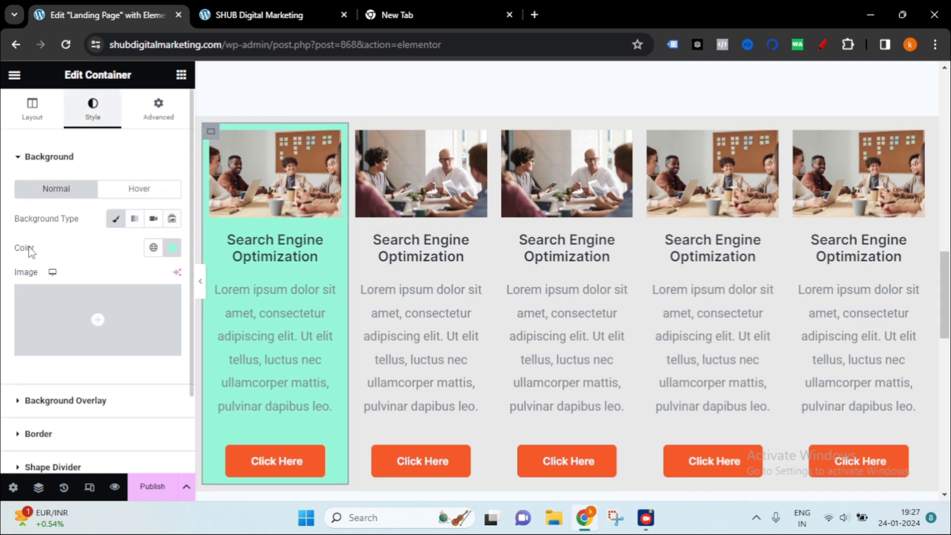
{"action": "left_click", "coordinate": [170, 249]}
{"action": "left_click_drag", "start_coordinate": [154, 308], "coordinate": [254, 373]}
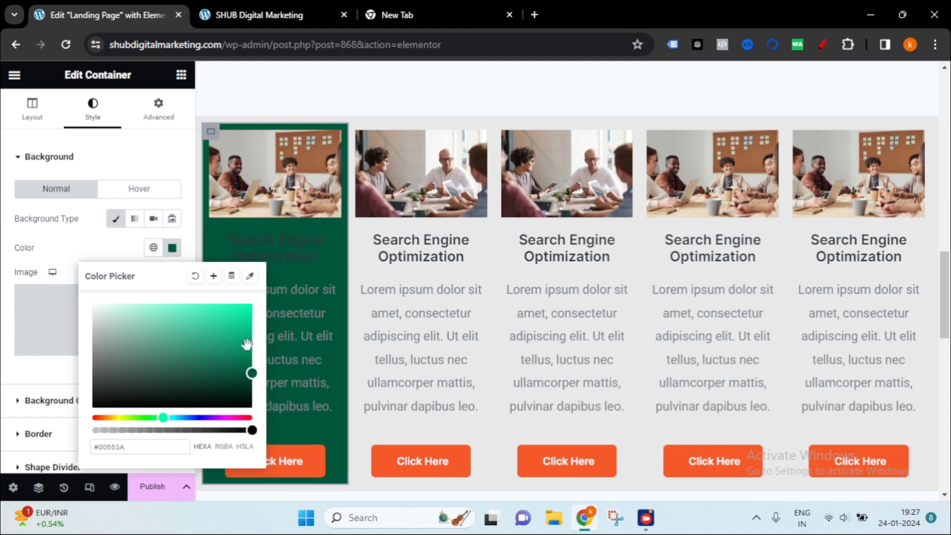
{"action": "left_click", "coordinate": [363, 99]}
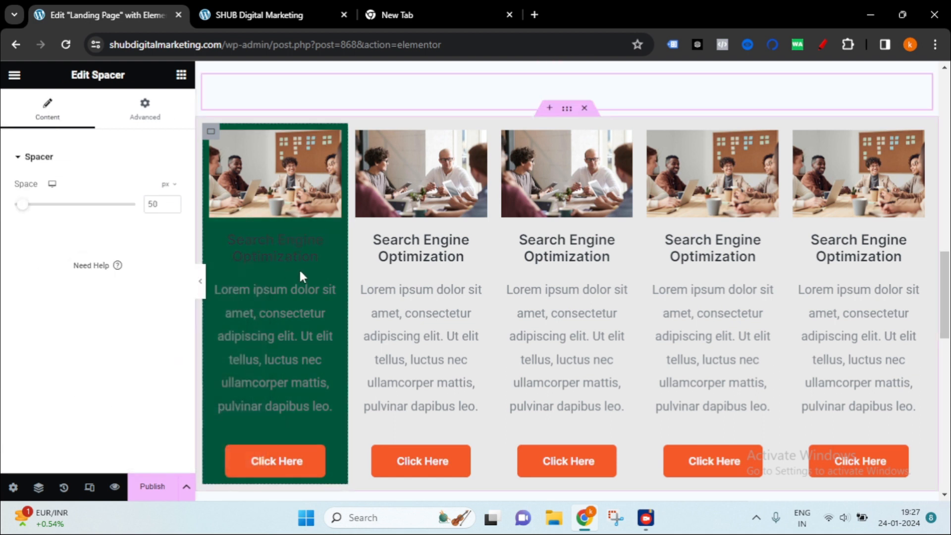
{"action": "left_click", "coordinate": [200, 283]}
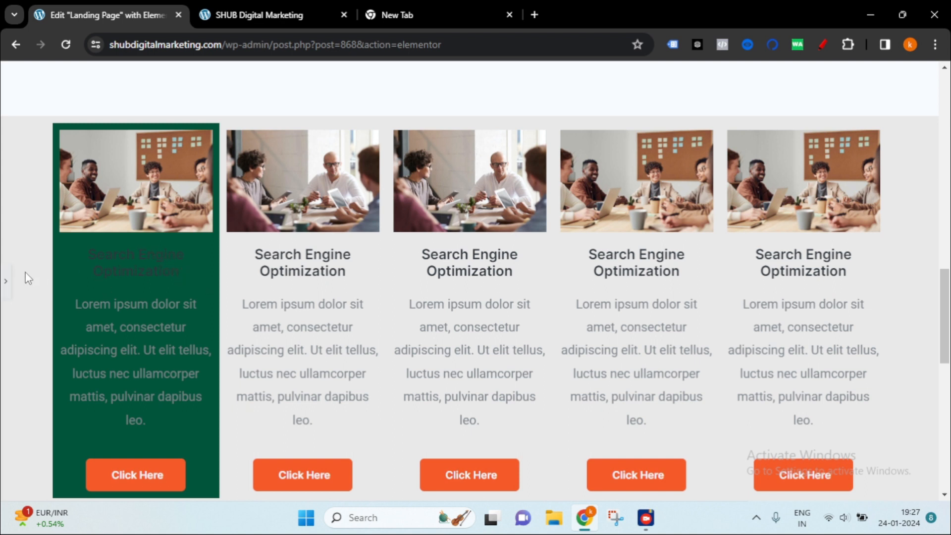
{"action": "left_click", "coordinate": [7, 282]}
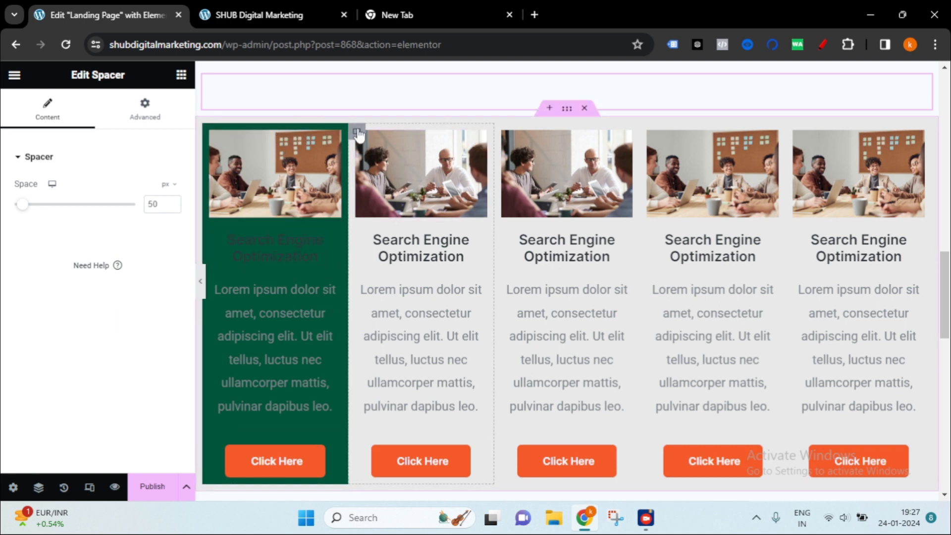
Step: Copy the first card's container and paste its style onto the third and fifth cards of the duplicated row
{"action": "left_click", "coordinate": [470, 268]}
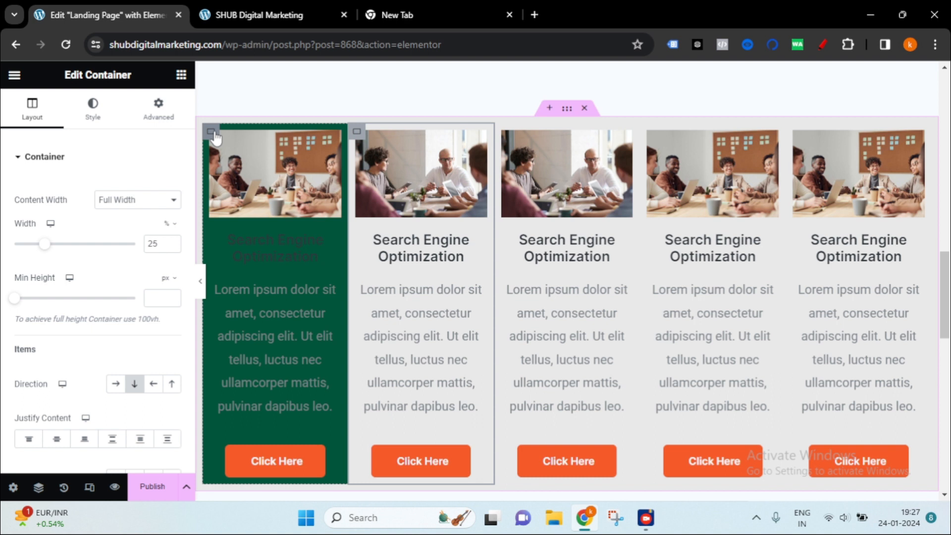
{"action": "right_click", "coordinate": [212, 134]}
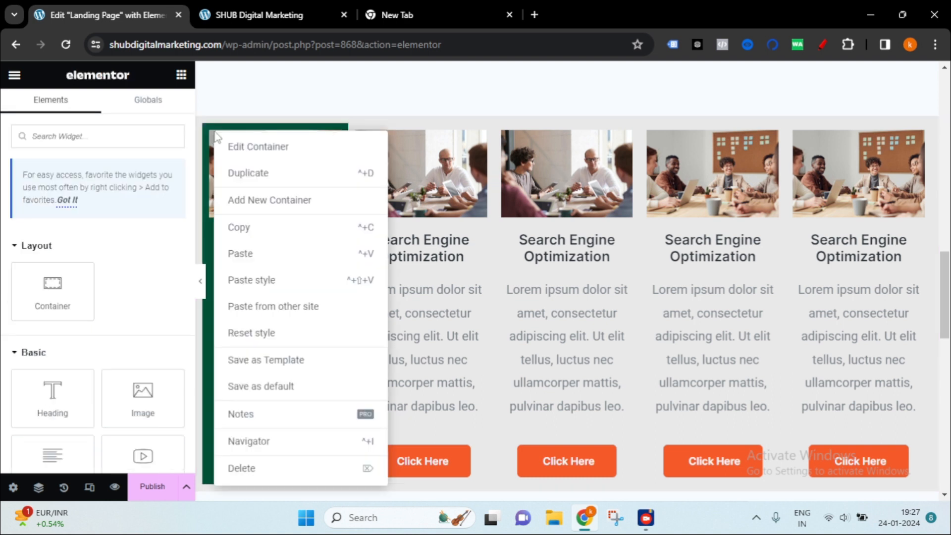
{"action": "left_click", "coordinate": [271, 233]}
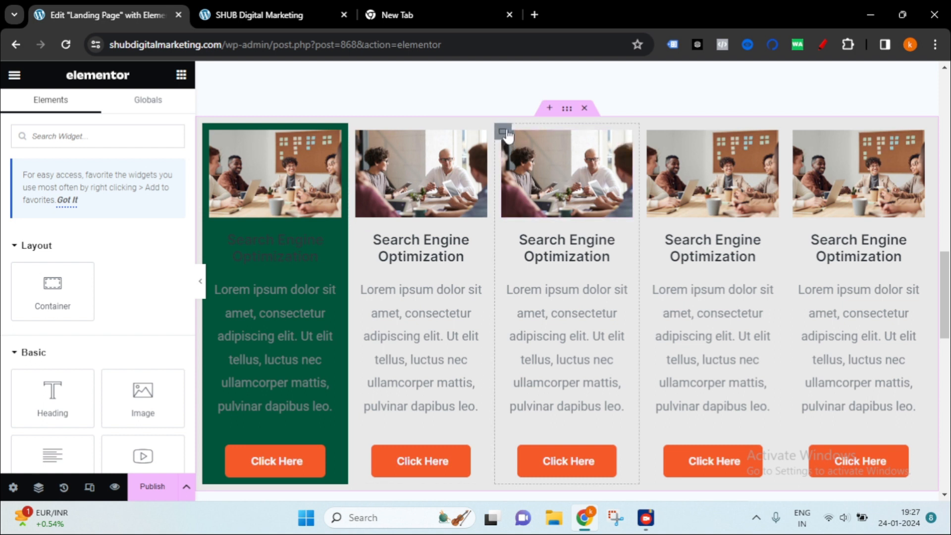
{"action": "right_click", "coordinate": [506, 134]}
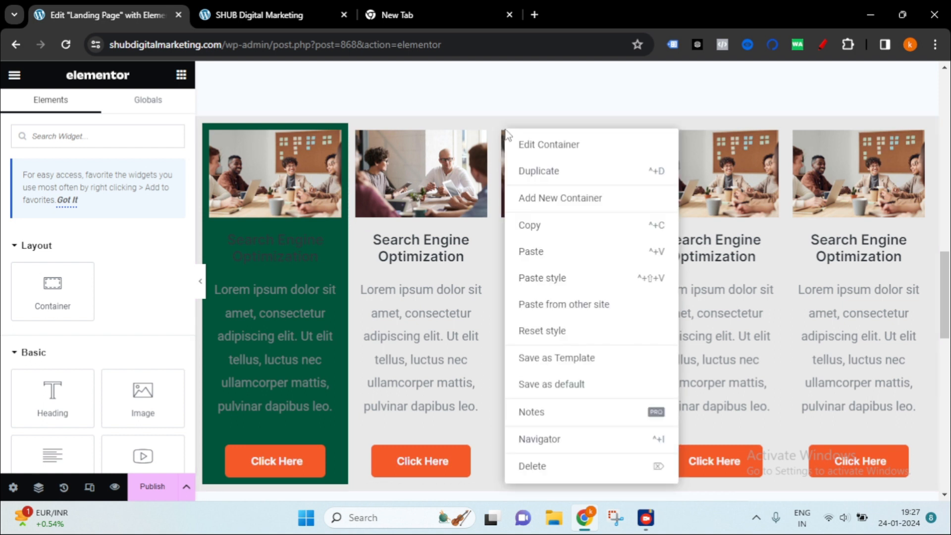
{"action": "left_click", "coordinate": [541, 284]}
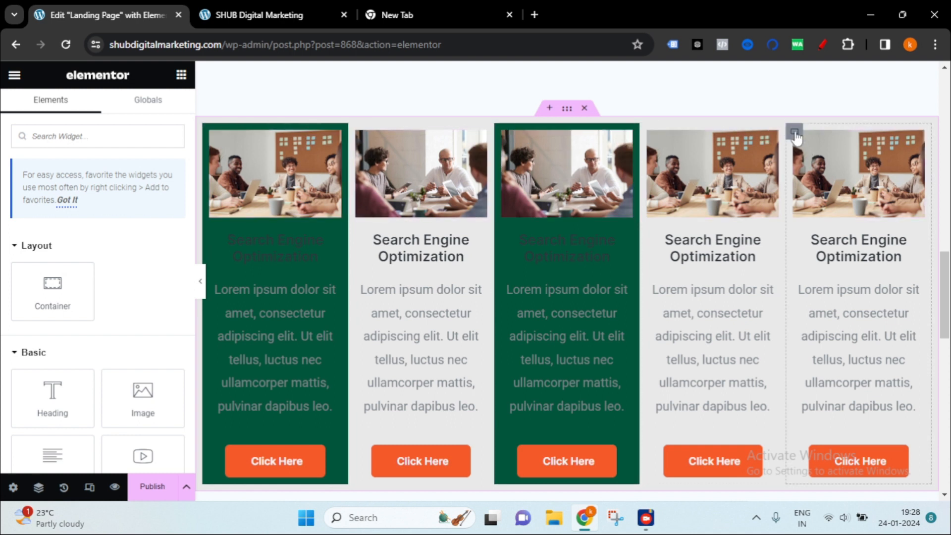
{"action": "right_click", "coordinate": [795, 134]}
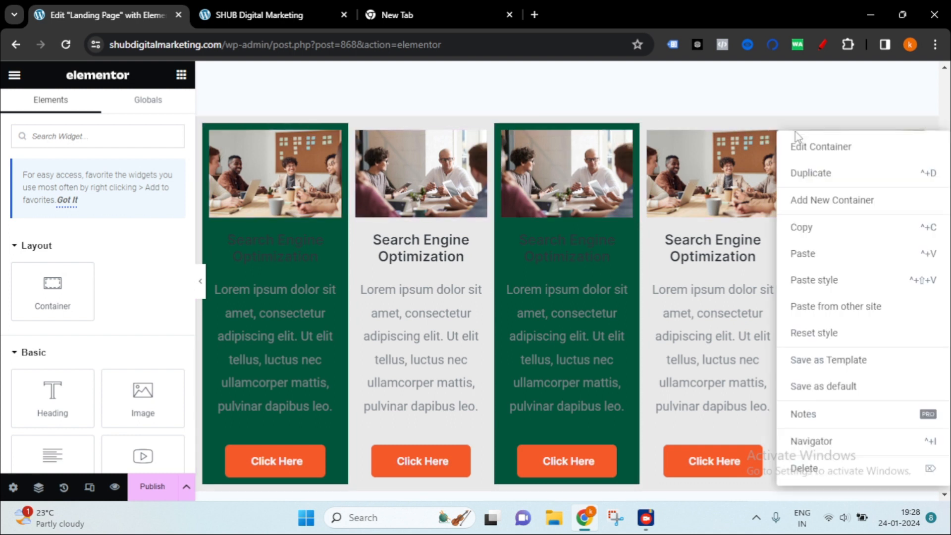
{"action": "left_click", "coordinate": [830, 289]}
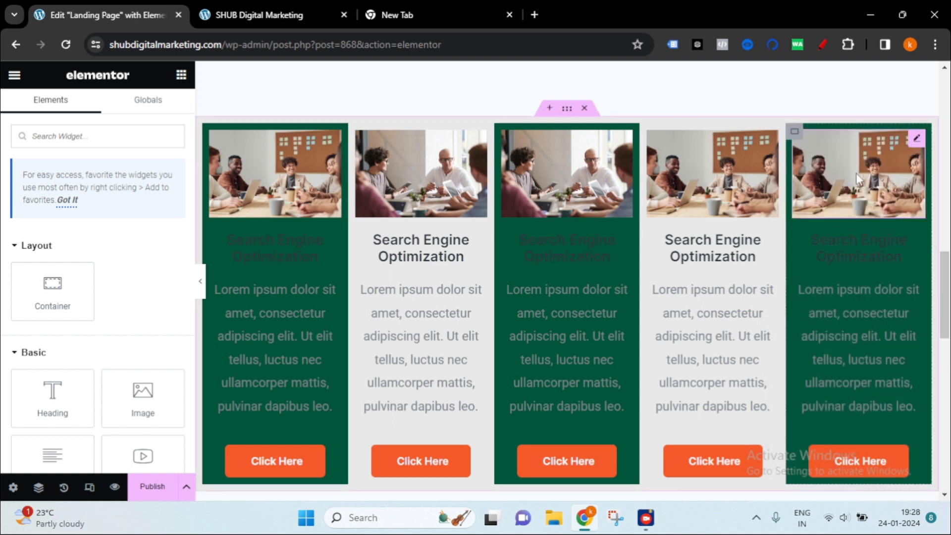
Step: Hide the editing panel and examine the alternating dark green and grey cards in the duplicated row
{"action": "left_click", "coordinate": [200, 281]}
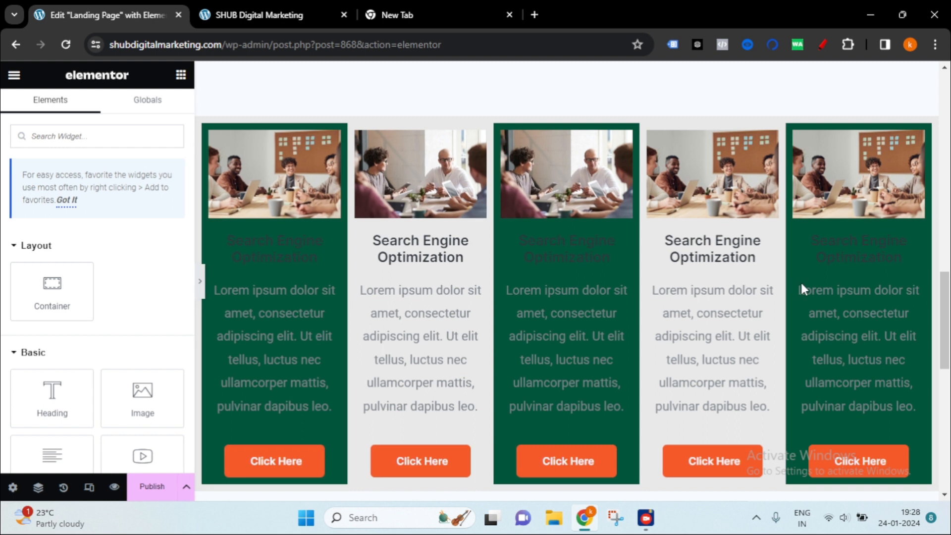
{"action": "scroll", "coordinate": [887, 269], "scroll_direction": "up", "scroll_amount": 2}
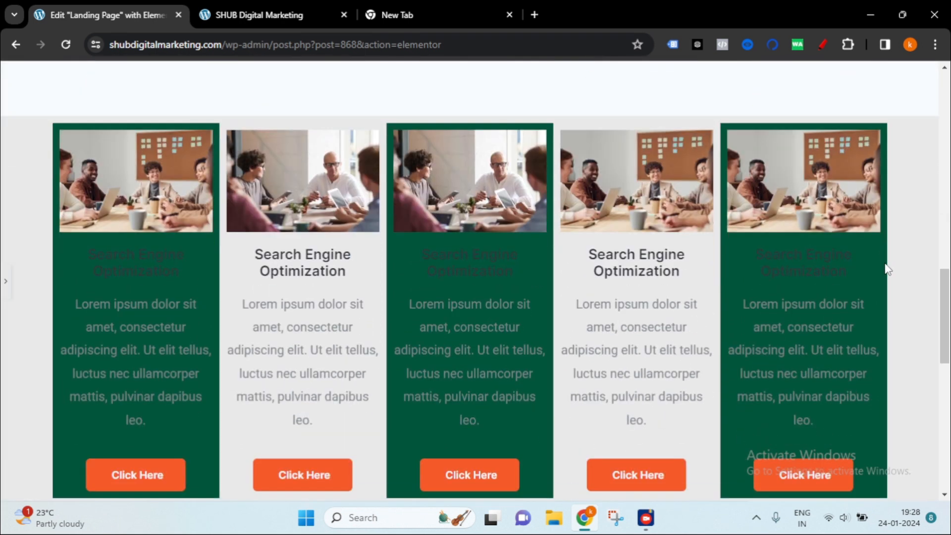
{"action": "scroll", "coordinate": [887, 267], "scroll_direction": "down", "scroll_amount": 2}
{"action": "scroll", "coordinate": [887, 267], "scroll_direction": "up", "scroll_amount": 2}
{"action": "scroll", "coordinate": [887, 267], "scroll_direction": "down", "scroll_amount": 2}
{"action": "scroll", "coordinate": [887, 268], "scroll_direction": "up", "scroll_amount": 1}
{"action": "scroll", "coordinate": [887, 267], "scroll_direction": "up", "scroll_amount": 2}
{"action": "scroll", "coordinate": [904, 268], "scroll_direction": "down", "scroll_amount": 2}
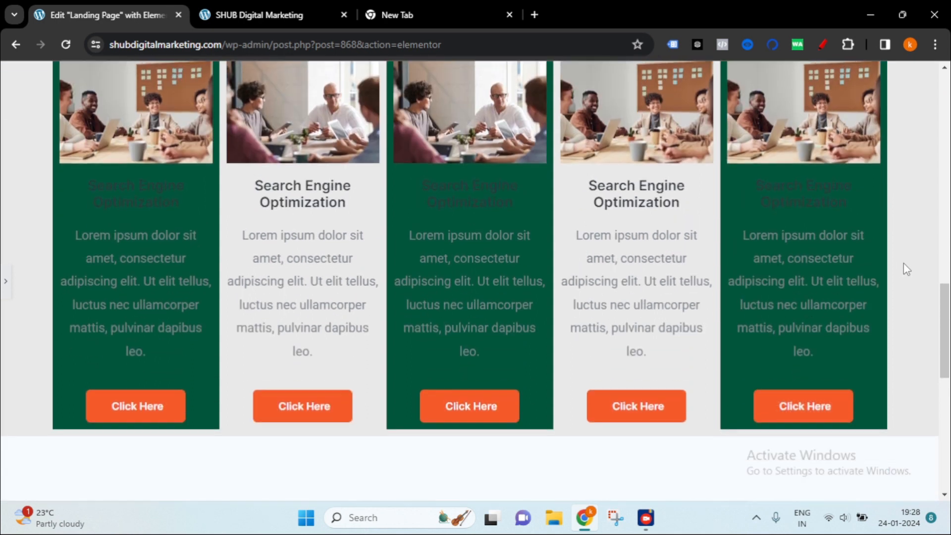
{"action": "scroll", "coordinate": [903, 267], "scroll_direction": "up", "scroll_amount": 2}
{"action": "scroll", "coordinate": [424, 266], "scroll_direction": "down", "scroll_amount": 2}
{"action": "scroll", "coordinate": [387, 262], "scroll_direction": "up", "scroll_amount": 2}
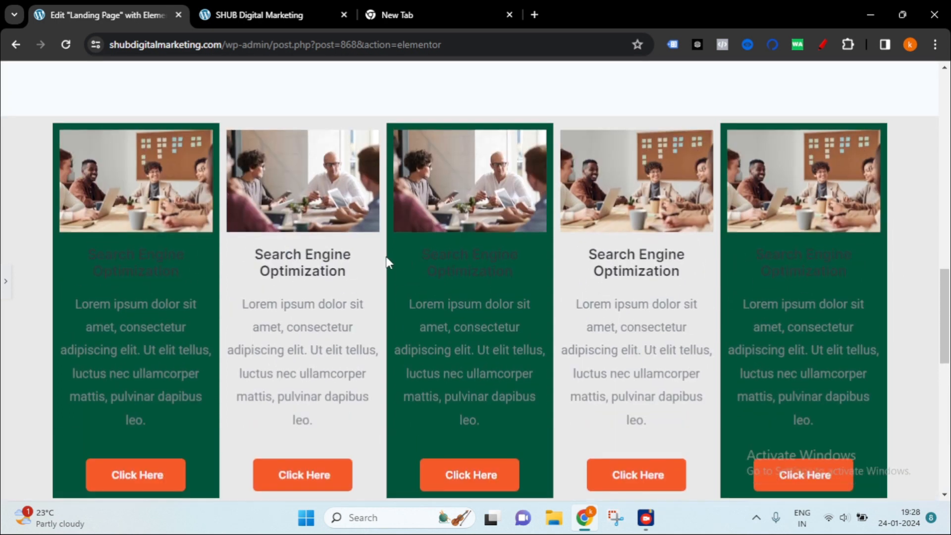
Step: Look over the landing page from the green-card row down through the Contact Us section to the footer
{"action": "left_click", "coordinate": [5, 284]}
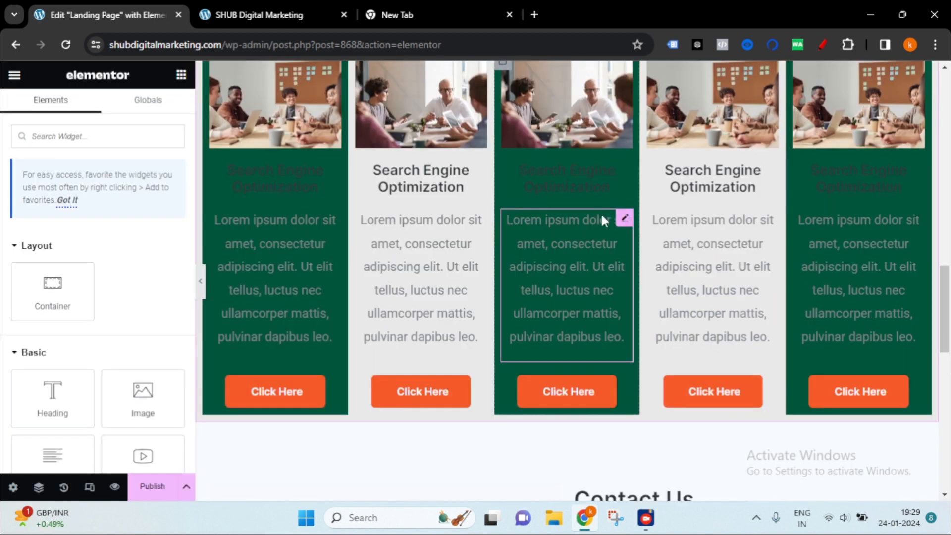
{"action": "scroll", "coordinate": [603, 221], "scroll_direction": "up", "scroll_amount": 2}
{"action": "scroll", "coordinate": [486, 213], "scroll_direction": "down", "scroll_amount": 3}
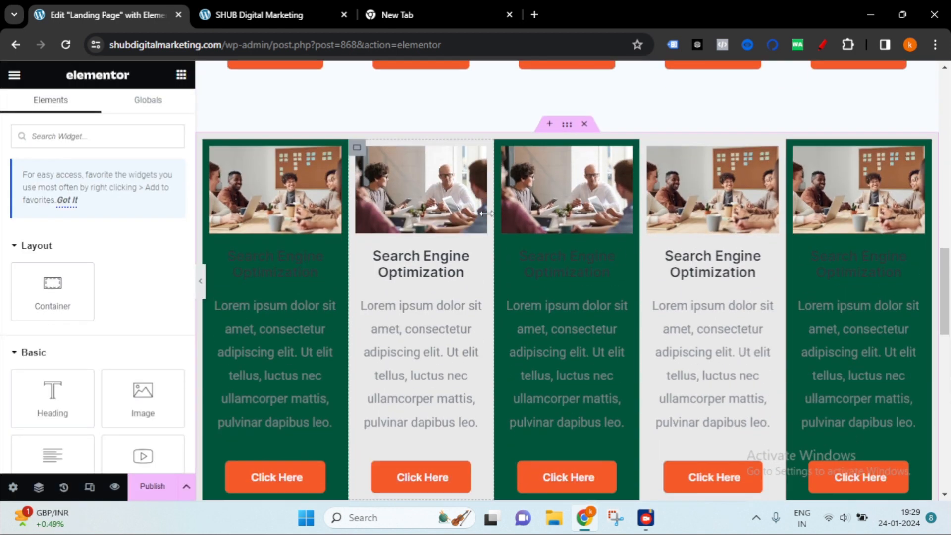
{"action": "scroll", "coordinate": [485, 221], "scroll_direction": "up", "scroll_amount": 1}
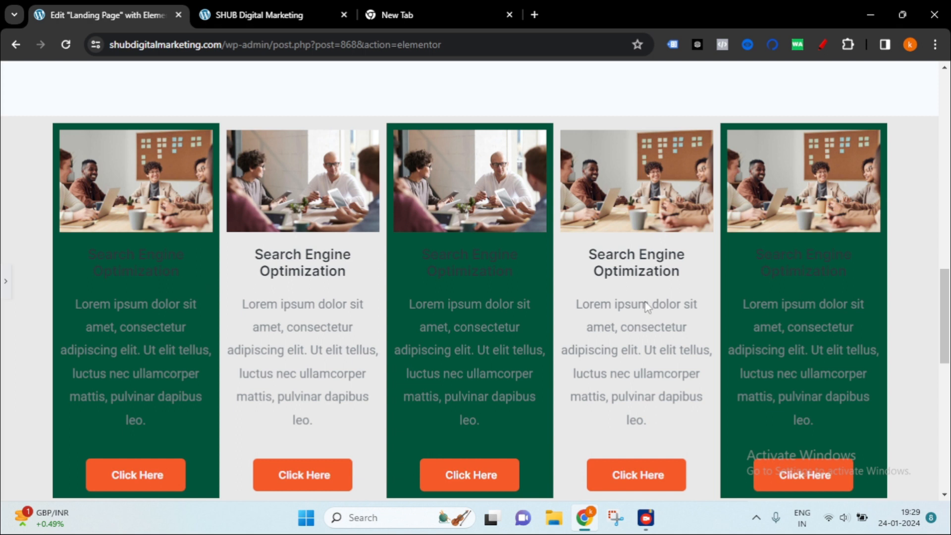
{"action": "scroll", "coordinate": [576, 278], "scroll_direction": "down", "scroll_amount": 7}
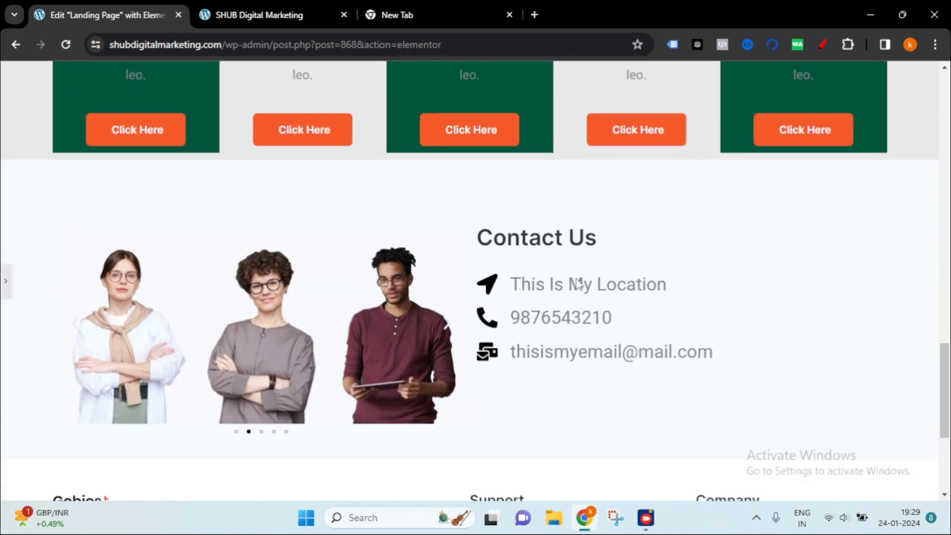
{"action": "scroll", "coordinate": [476, 172], "scroll_direction": "down", "scroll_amount": 4}
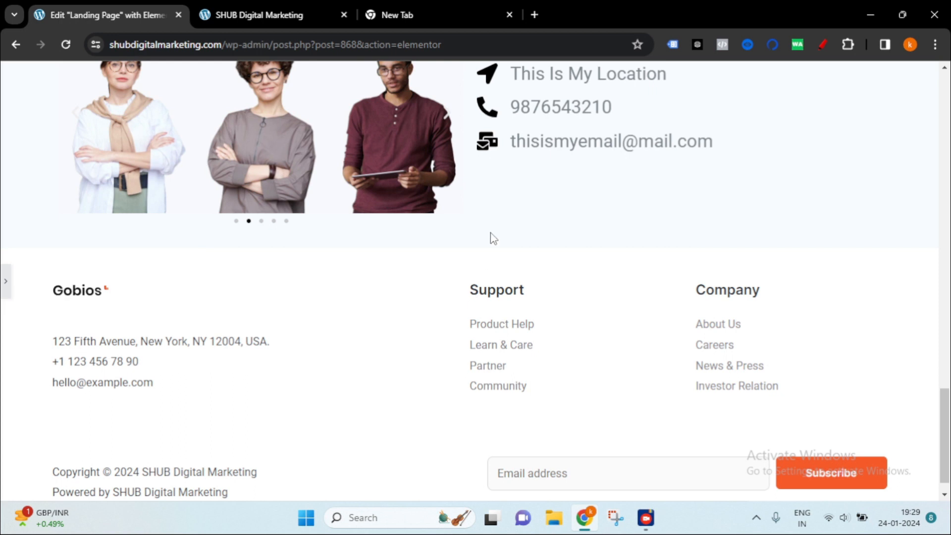
{"action": "scroll", "coordinate": [540, 238], "scroll_direction": "up", "scroll_amount": 6}
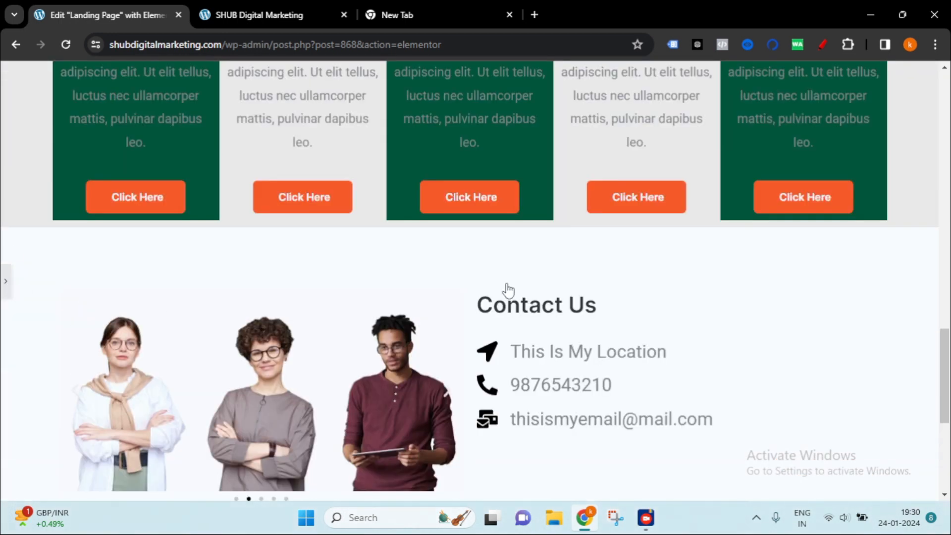
Step: Bring back the editing panel and add a single-column container between the green-card row and the spacer above Contact Us
{"action": "key", "text": "ctrl+p"}
{"action": "scroll", "coordinate": [592, 267], "scroll_direction": "up", "scroll_amount": 3}
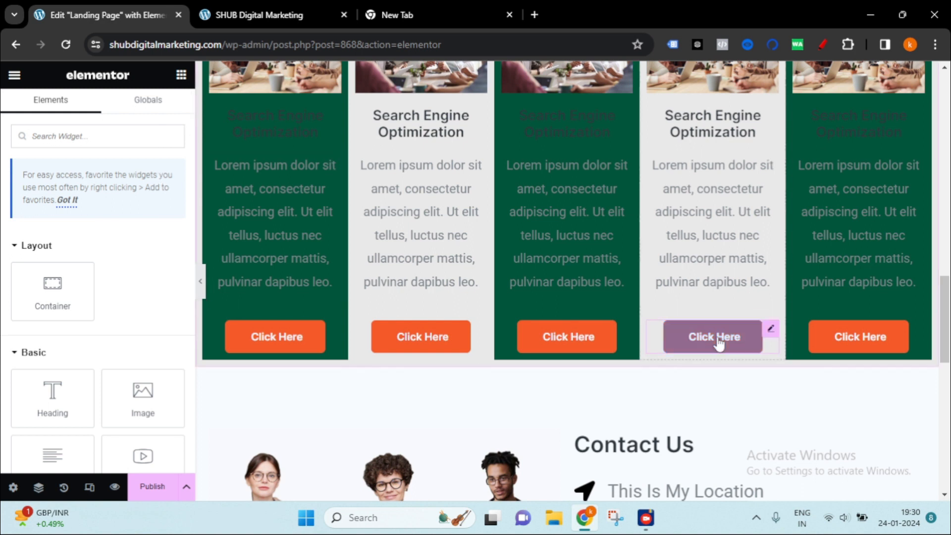
{"action": "scroll", "coordinate": [691, 374], "scroll_direction": "up", "scroll_amount": 2}
{"action": "scroll", "coordinate": [668, 359], "scroll_direction": "down", "scroll_amount": 3}
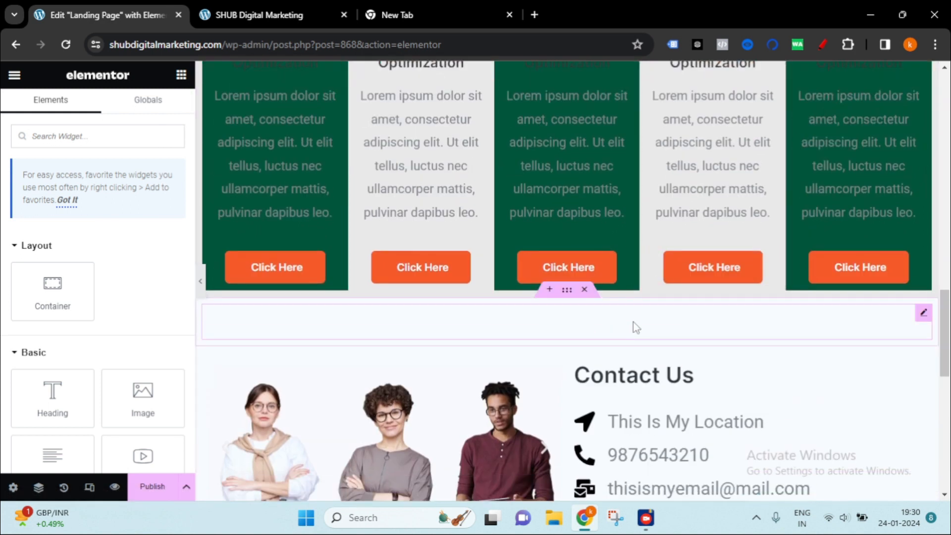
{"action": "left_click", "coordinate": [549, 293]}
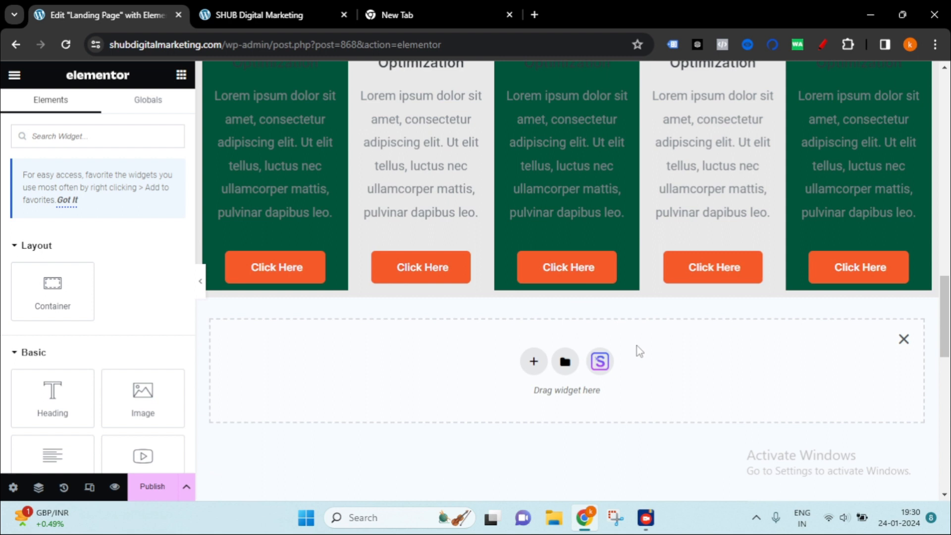
{"action": "left_click", "coordinate": [537, 368]}
{"action": "left_click", "coordinate": [376, 399]}
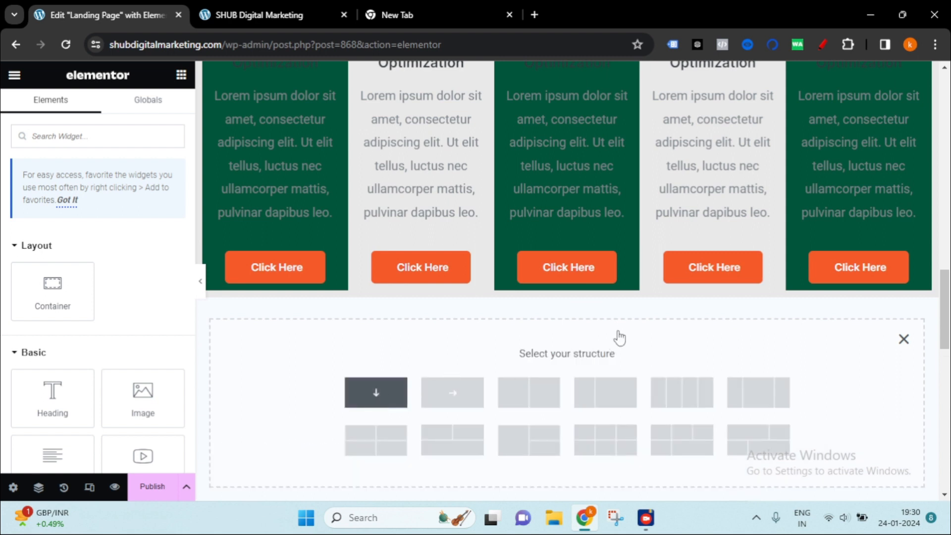
{"action": "left_click", "coordinate": [181, 75]}
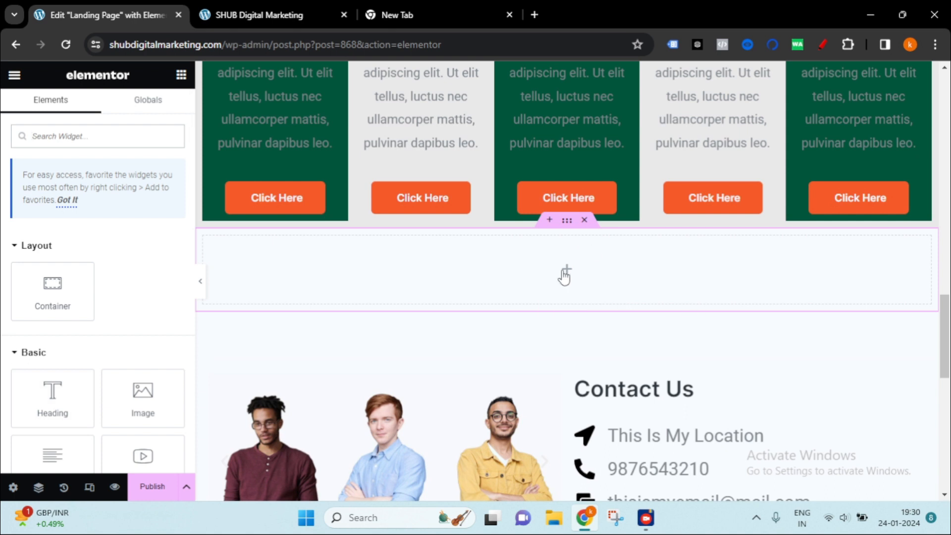
Step: Copy the spacer above the Contact Us section and paste it into the new empty container
{"action": "right_click", "coordinate": [585, 342]}
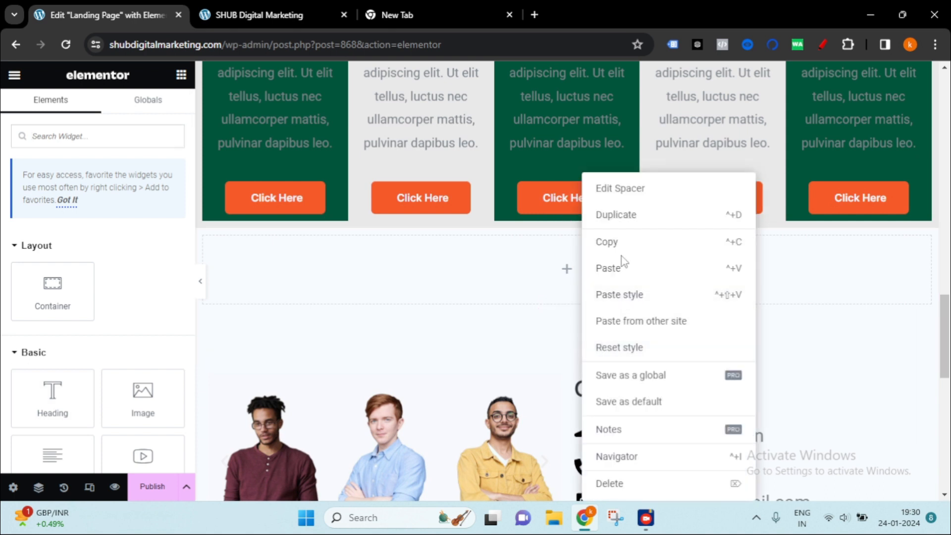
{"action": "key", "text": "Delete"}
{"action": "right_click", "coordinate": [583, 276]}
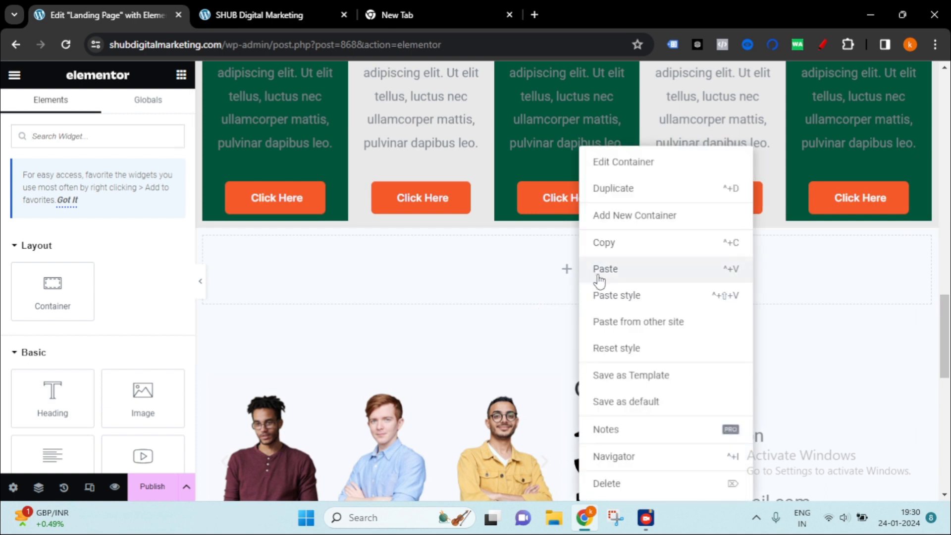
{"action": "left_click", "coordinate": [637, 276]}
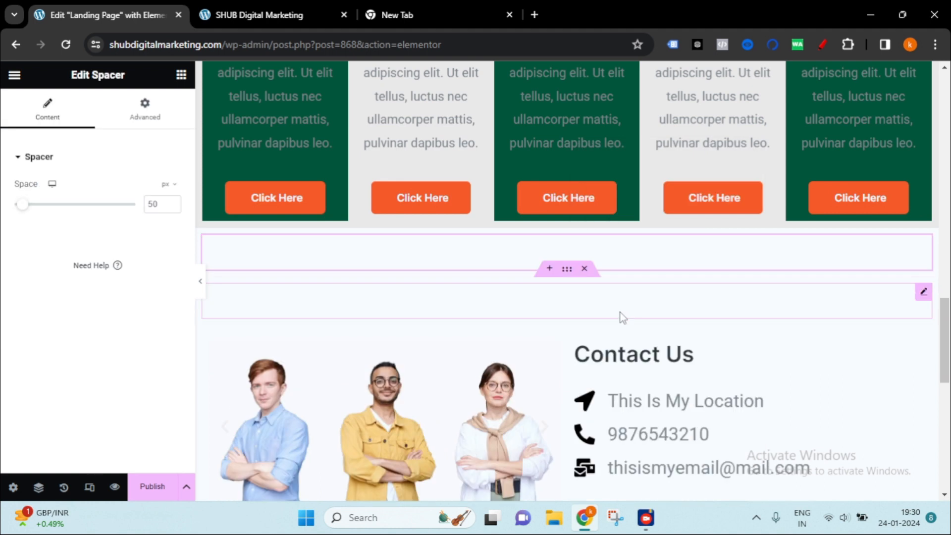
{"action": "left_click", "coordinate": [550, 269]}
{"action": "left_click", "coordinate": [533, 342]}
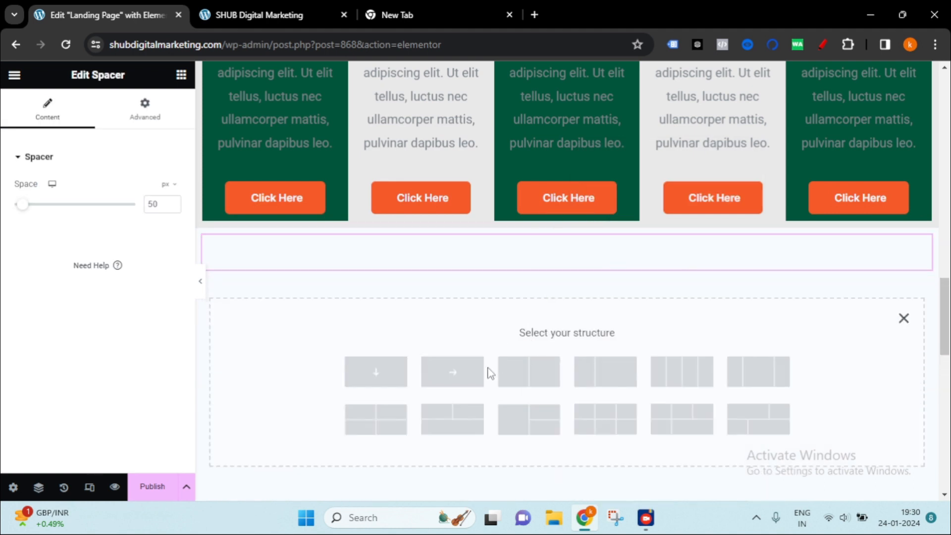
{"action": "left_click", "coordinate": [396, 373]}
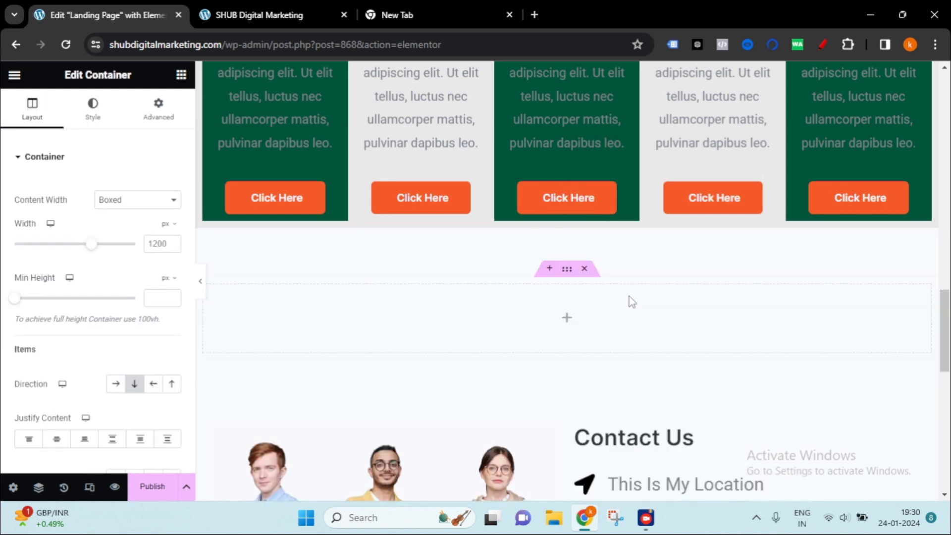
{"action": "left_click", "coordinate": [585, 270]}
{"action": "key", "text": "ctrl+z"}
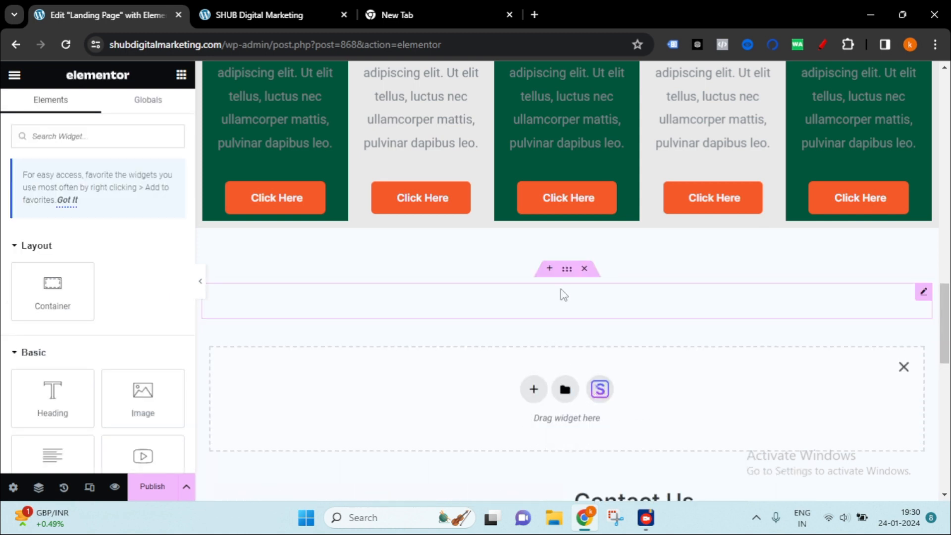
Step: Add a container with two equal columns between the two spacers below the green-card row, and bring up the list of basic widgets
{"action": "left_click", "coordinate": [549, 270]}
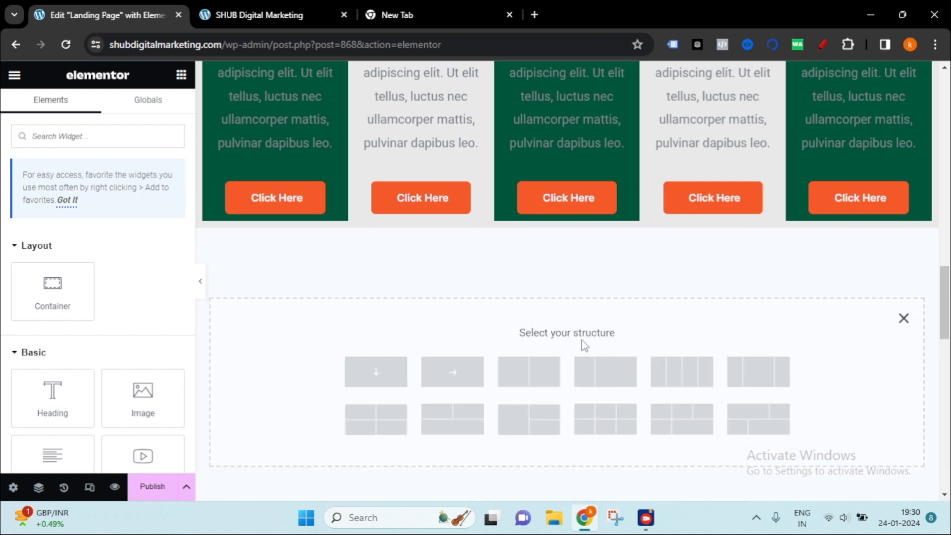
{"action": "left_click", "coordinate": [557, 370]}
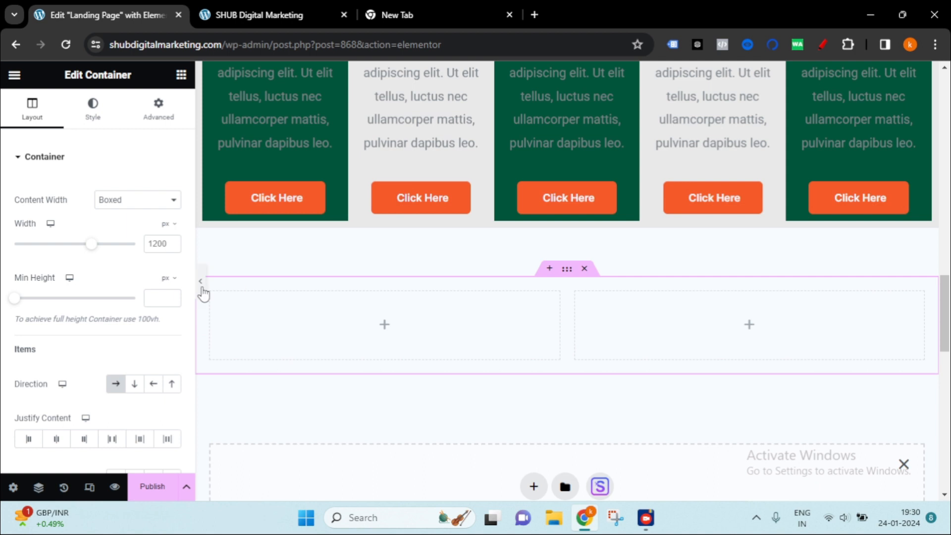
{"action": "left_click", "coordinate": [181, 75]}
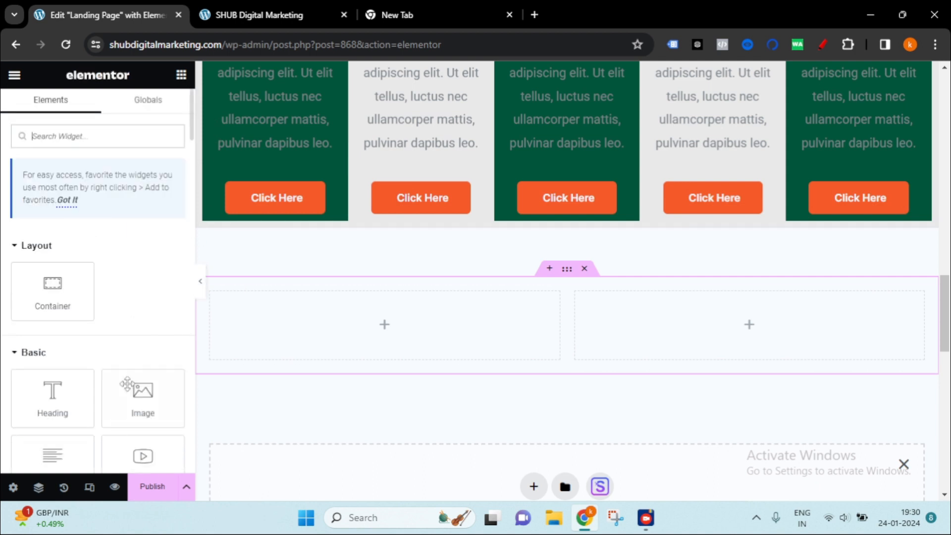
{"action": "scroll", "coordinate": [149, 356], "scroll_direction": "down", "scroll_amount": 4}
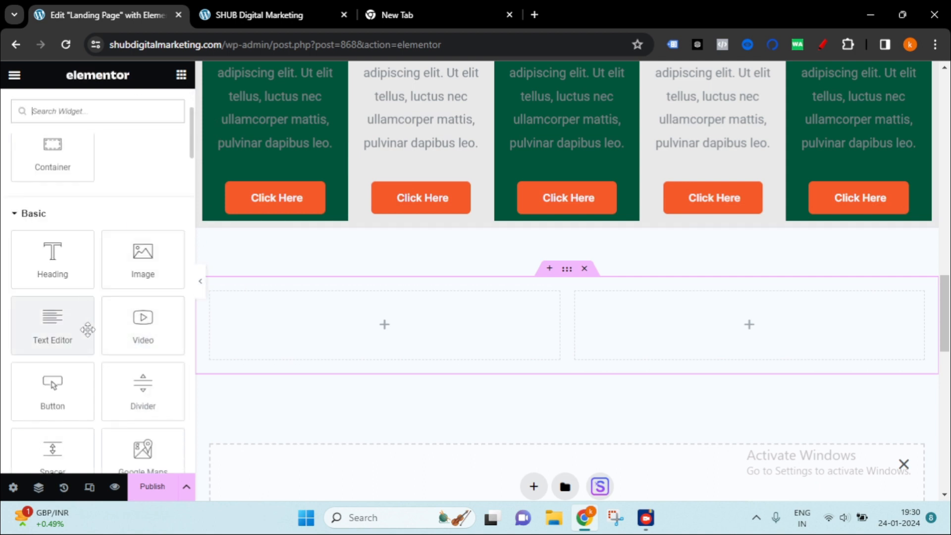
{"action": "left_click_drag", "start_coordinate": [142, 260], "coordinate": [373, 333]}
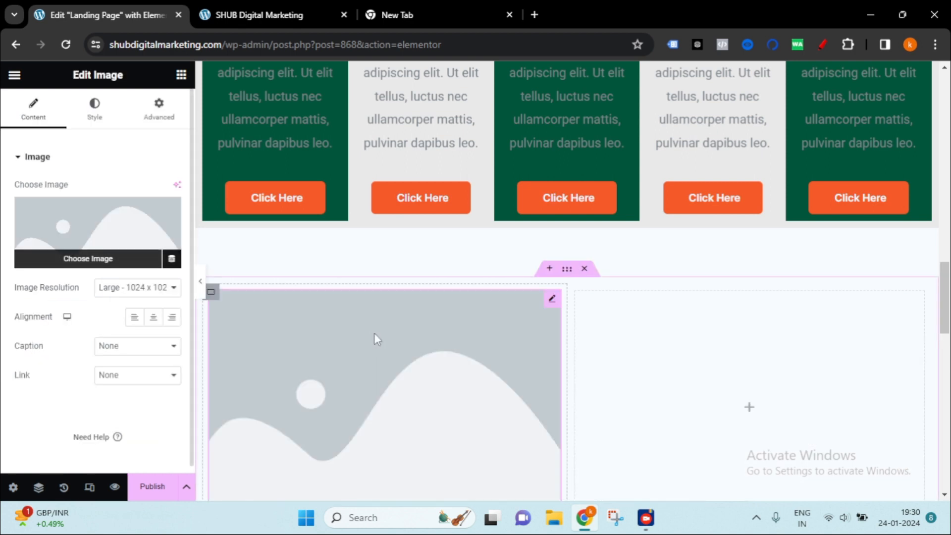
{"action": "right_click", "coordinate": [373, 333]}
{"action": "left_click", "coordinate": [416, 484]}
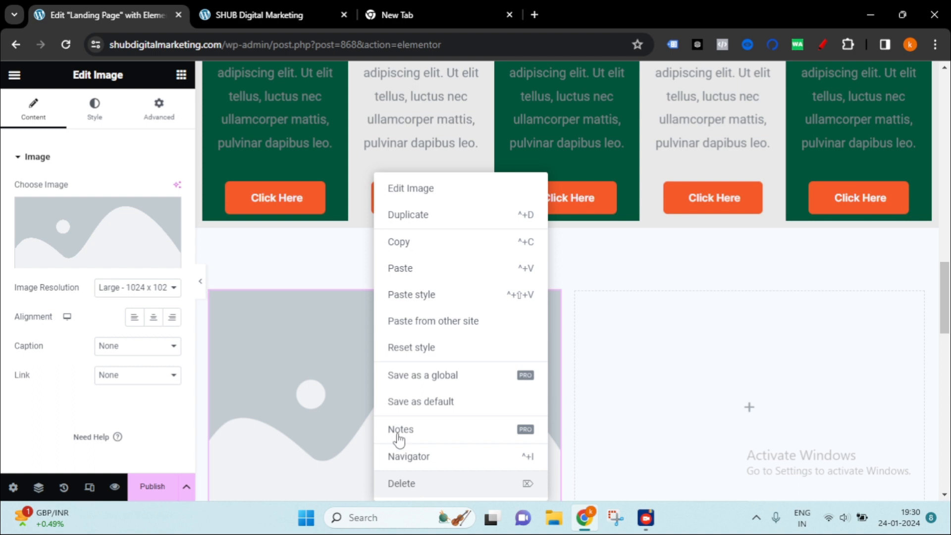
Step: Add a spacer widget to the first column of the new container and set its space to 192 px
{"action": "scroll", "coordinate": [55, 357], "scroll_direction": "down", "scroll_amount": 3}
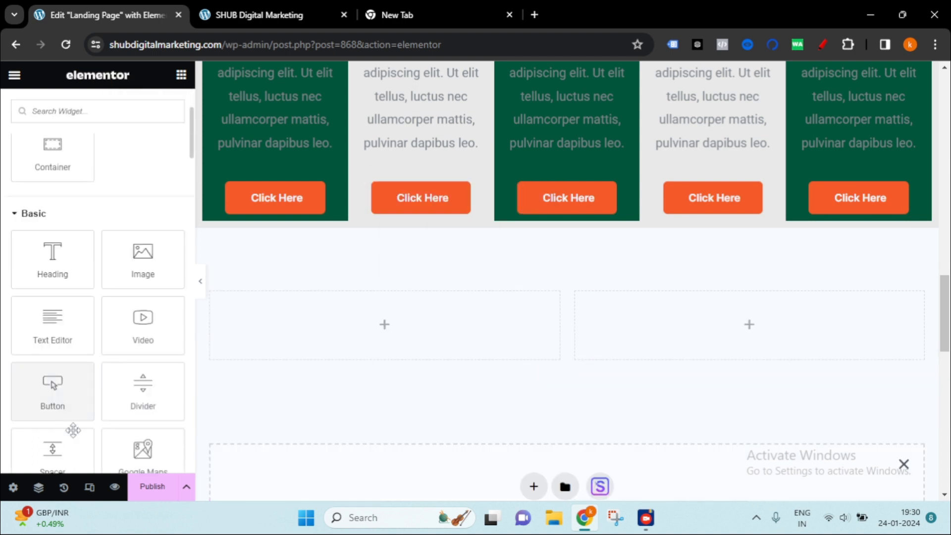
{"action": "left_click_drag", "start_coordinate": [59, 463], "coordinate": [385, 319]}
{"action": "left_click_drag", "start_coordinate": [24, 205], "coordinate": [55, 206]}
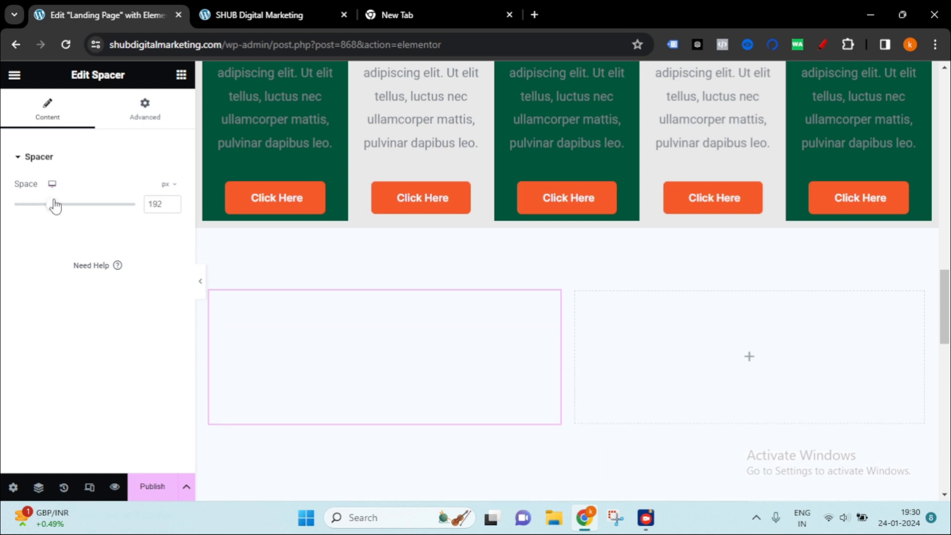
Step: Copy the spacer from the first column and paste it into the empty second column
{"action": "right_click", "coordinate": [472, 343]}
{"action": "left_click", "coordinate": [509, 246]}
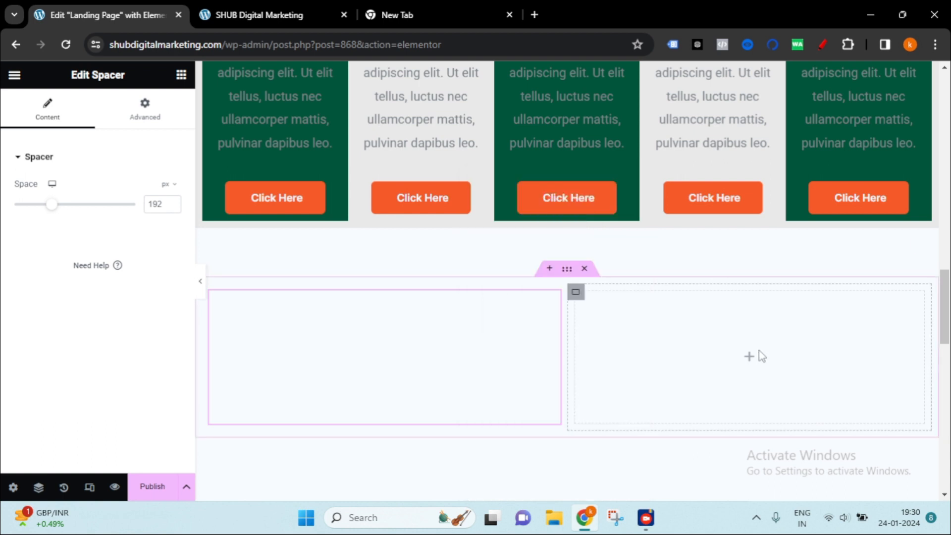
{"action": "right_click", "coordinate": [760, 351]}
{"action": "left_click", "coordinate": [790, 270]}
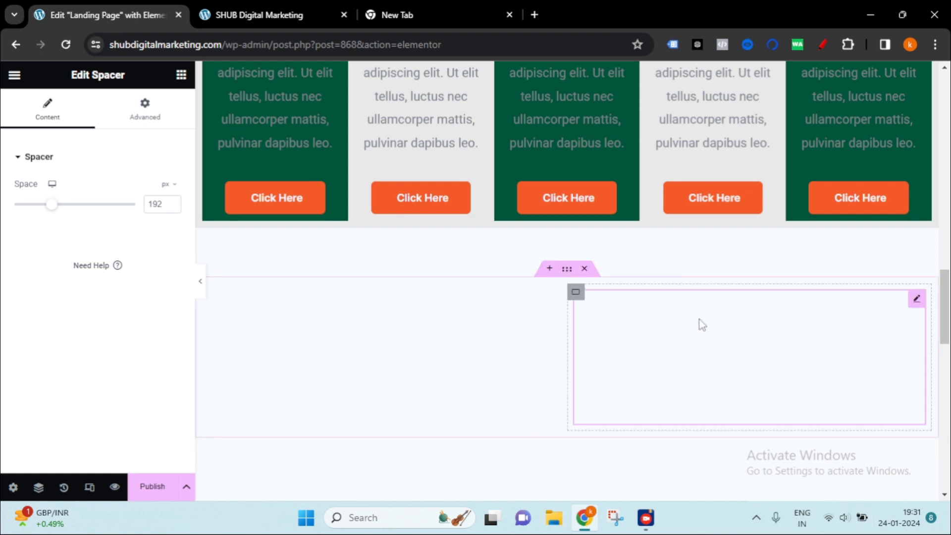
Step: Give the first column's container a classic solid red background
{"action": "left_click", "coordinate": [213, 293]}
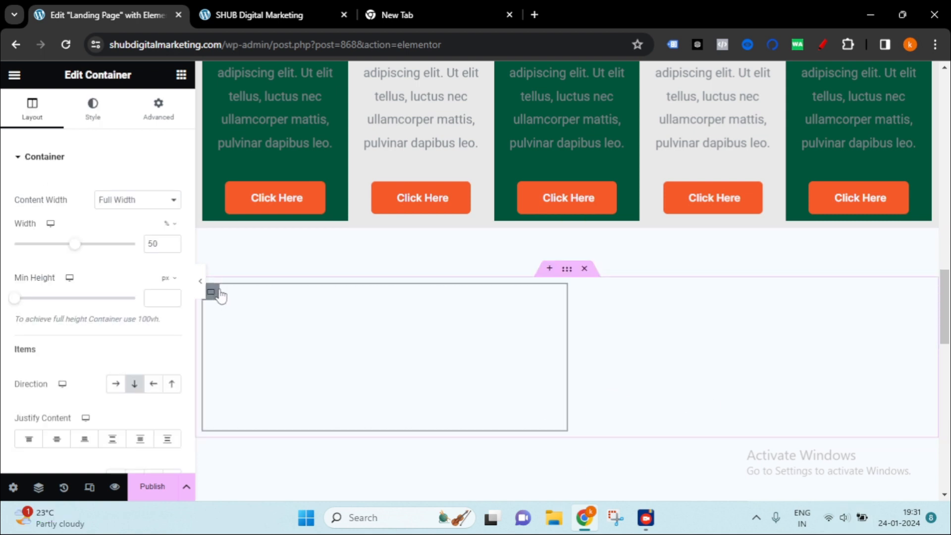
{"action": "left_click", "coordinate": [101, 123]}
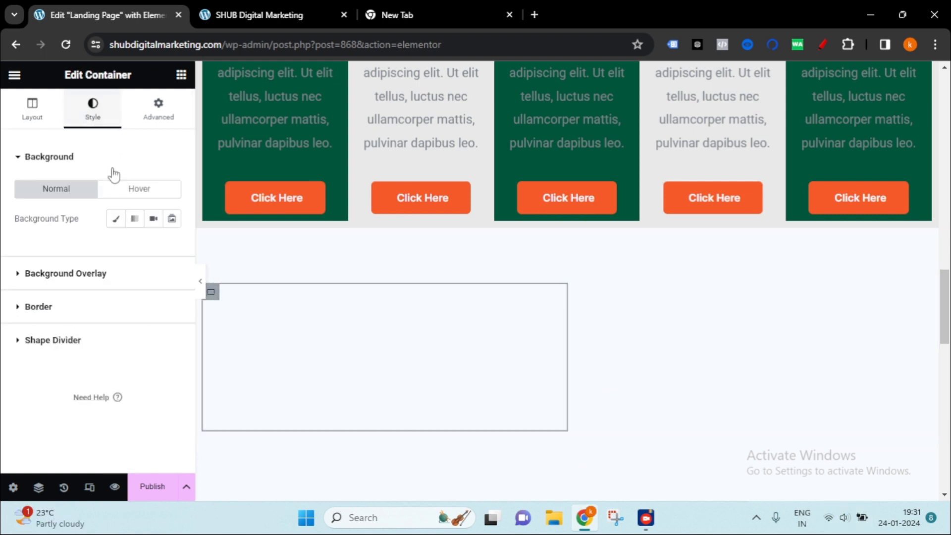
{"action": "left_click", "coordinate": [115, 224]}
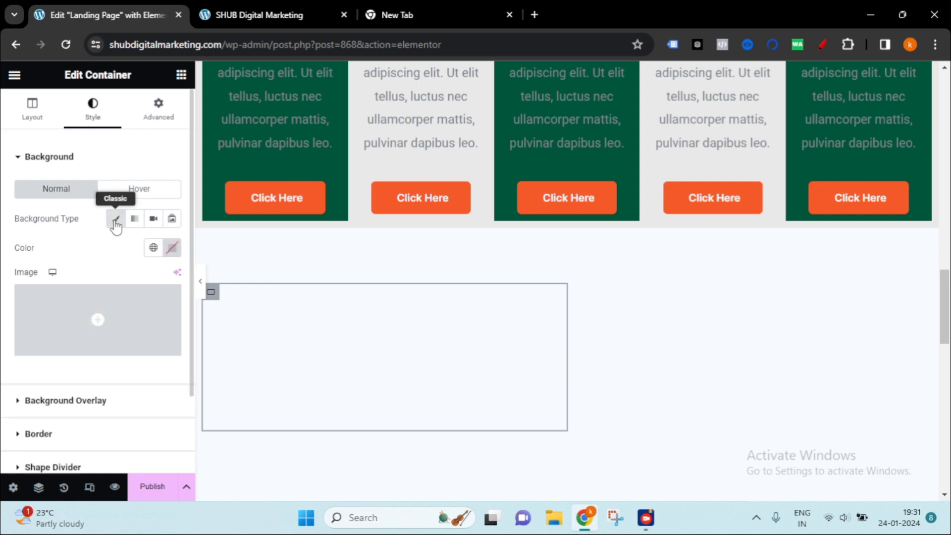
{"action": "left_click", "coordinate": [174, 250]}
{"action": "left_click_drag", "start_coordinate": [178, 325], "coordinate": [254, 303]}
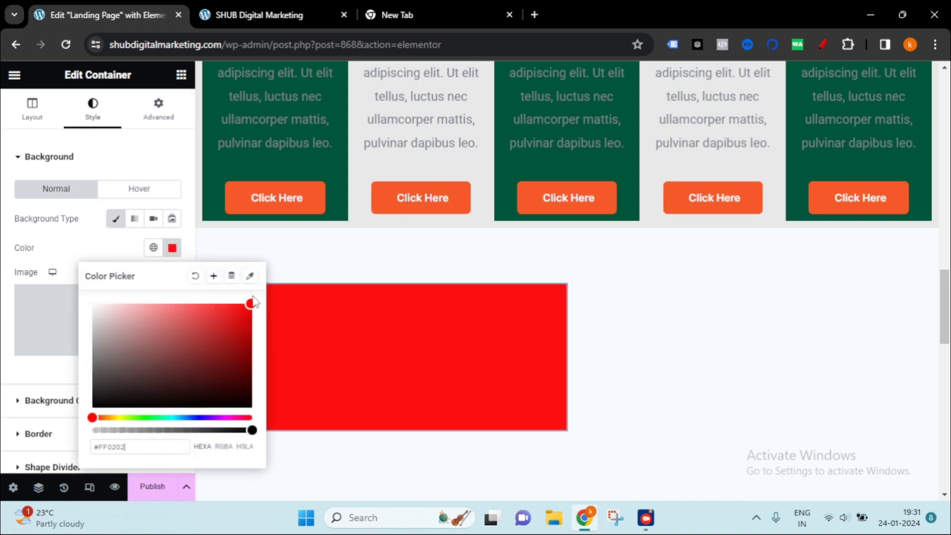
Step: Give the second column's container a classic violet background #5800FF and preview both columns with the editing panel hidden
{"action": "left_click", "coordinate": [576, 292]}
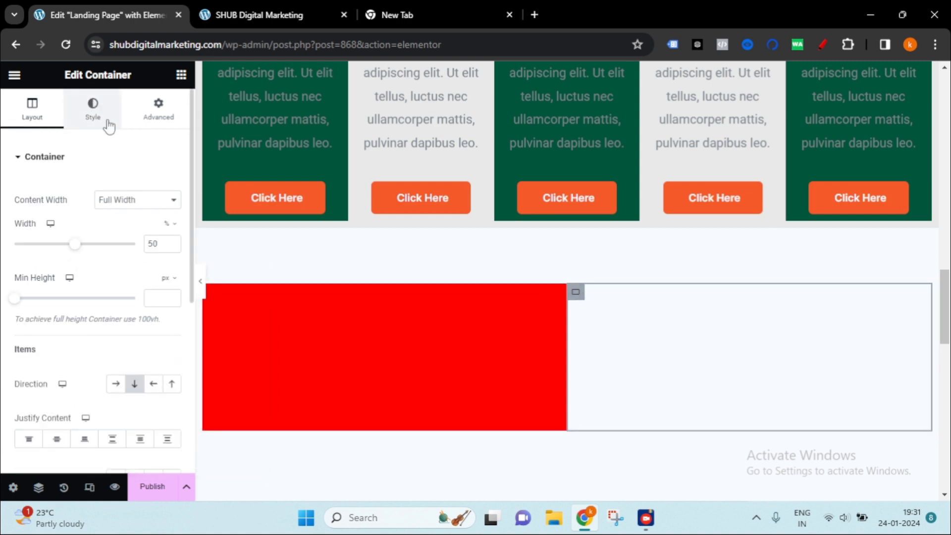
{"action": "left_click", "coordinate": [93, 107]}
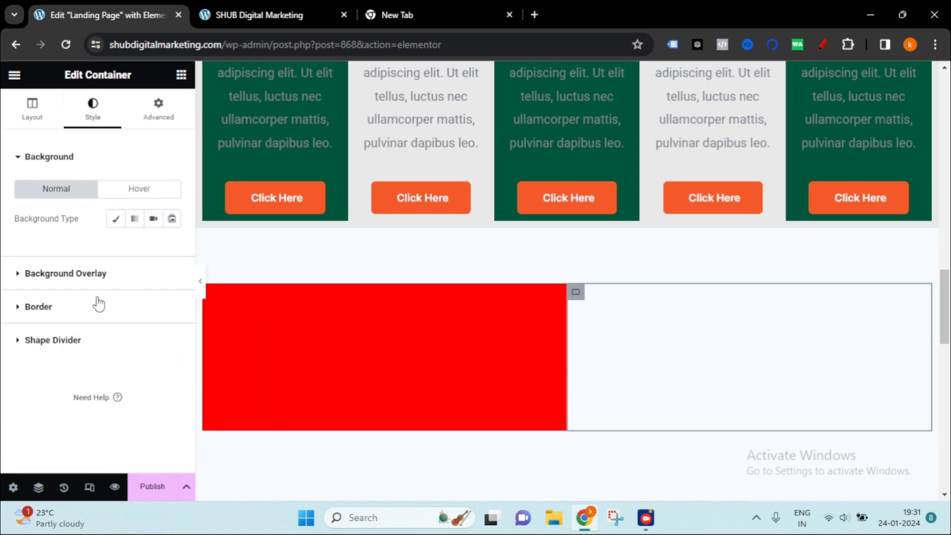
{"action": "left_click", "coordinate": [116, 219]}
{"action": "left_click", "coordinate": [171, 251]}
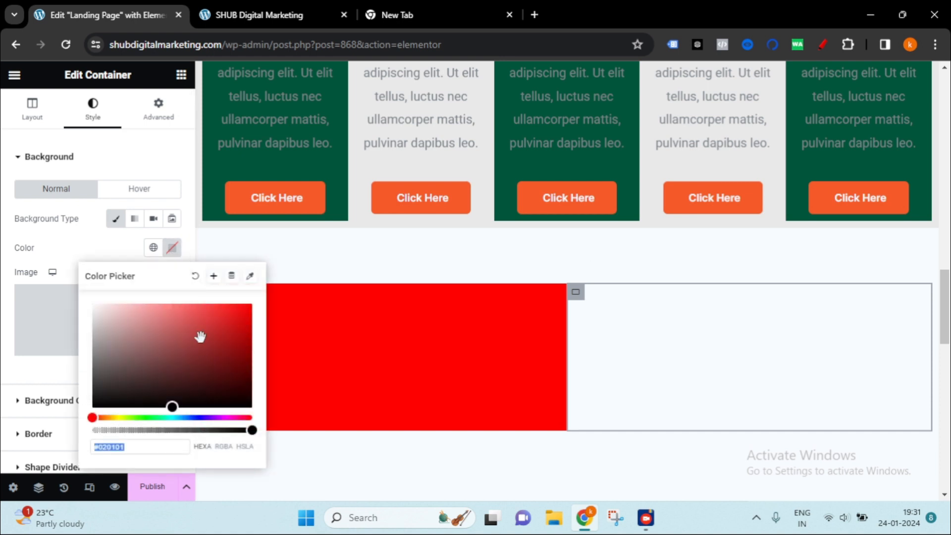
{"action": "left_click_drag", "start_coordinate": [186, 418], "coordinate": [208, 418]}
{"action": "left_click_drag", "start_coordinate": [217, 353], "coordinate": [252, 304]}
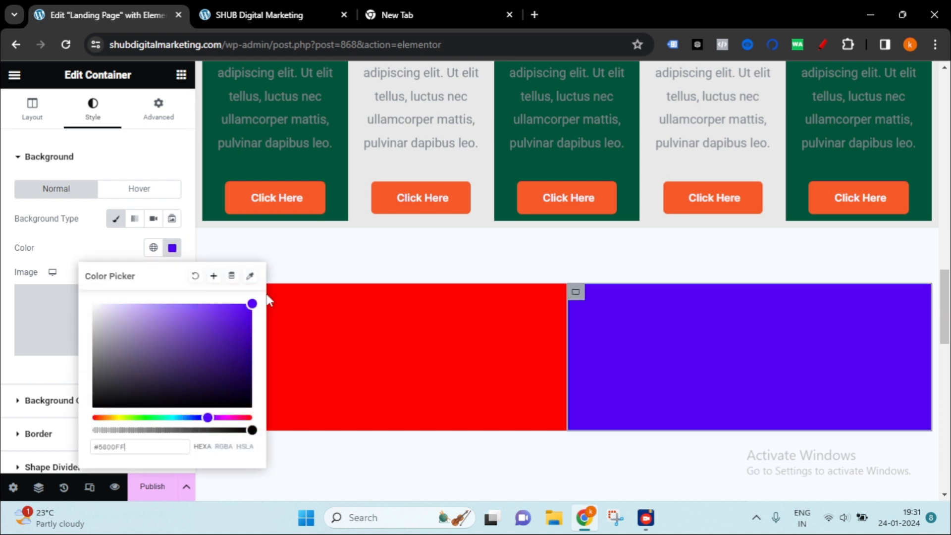
{"action": "left_click", "coordinate": [264, 245]}
{"action": "left_click", "coordinate": [205, 292]}
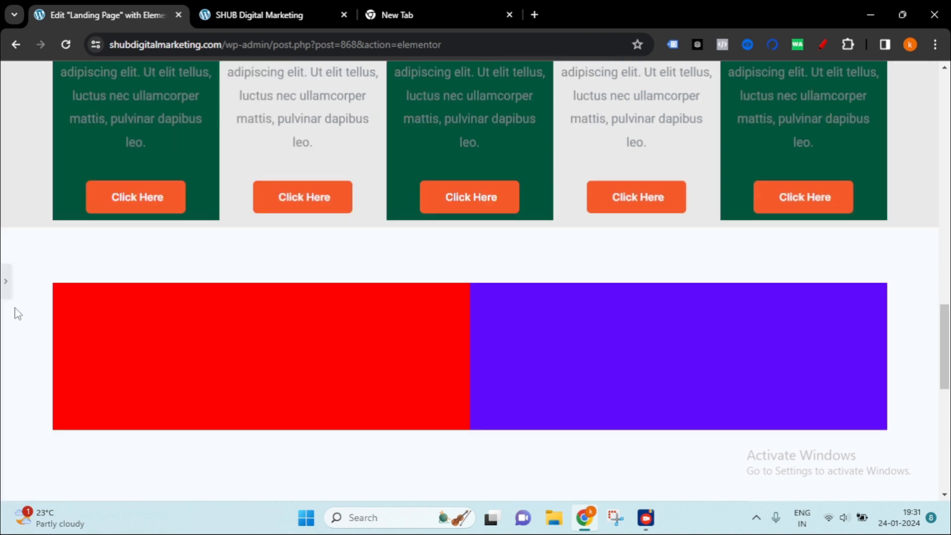
{"action": "left_click", "coordinate": [7, 282]}
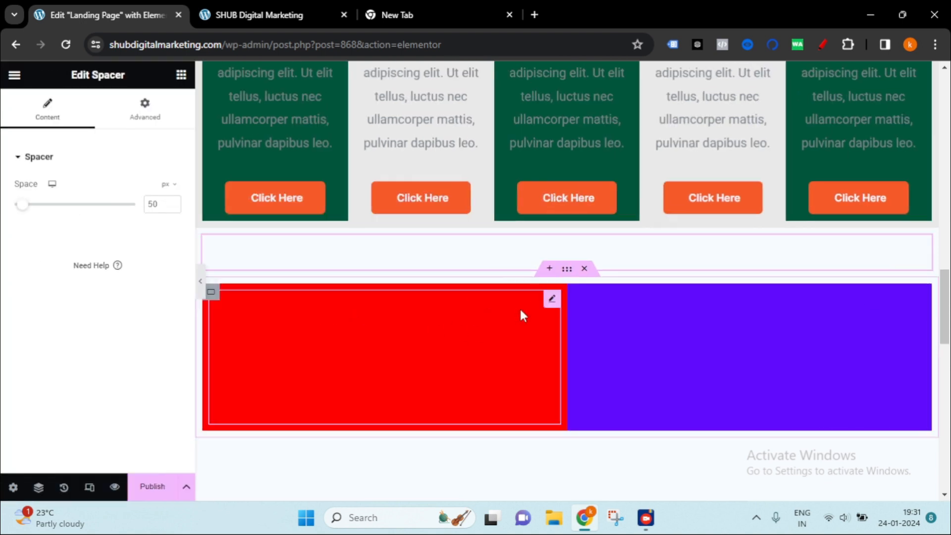
Step: Duplicate the red container and set the copy's background colour to dark green
{"action": "right_click", "coordinate": [212, 297]}
{"action": "left_click", "coordinate": [268, 198]}
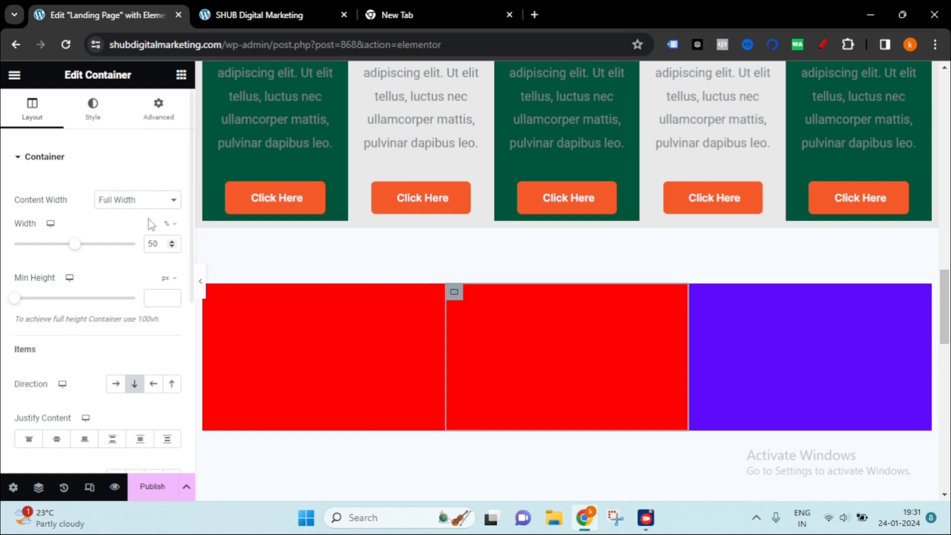
{"action": "left_click", "coordinate": [109, 121]}
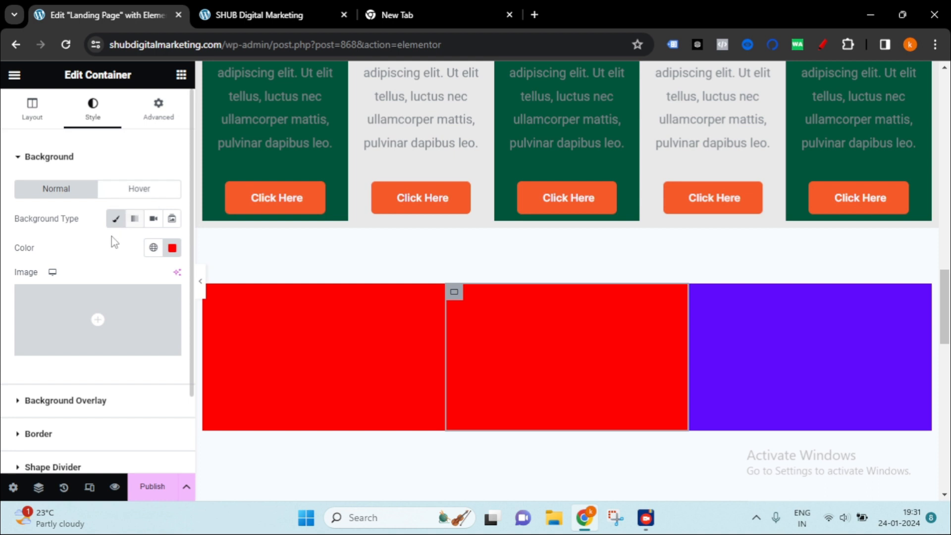
{"action": "left_click", "coordinate": [172, 249]}
{"action": "left_click", "coordinate": [143, 413]}
{"action": "left_click", "coordinate": [154, 417]}
{"action": "left_click_drag", "start_coordinate": [251, 308], "coordinate": [251, 368]}
{"action": "left_click", "coordinate": [376, 262]}
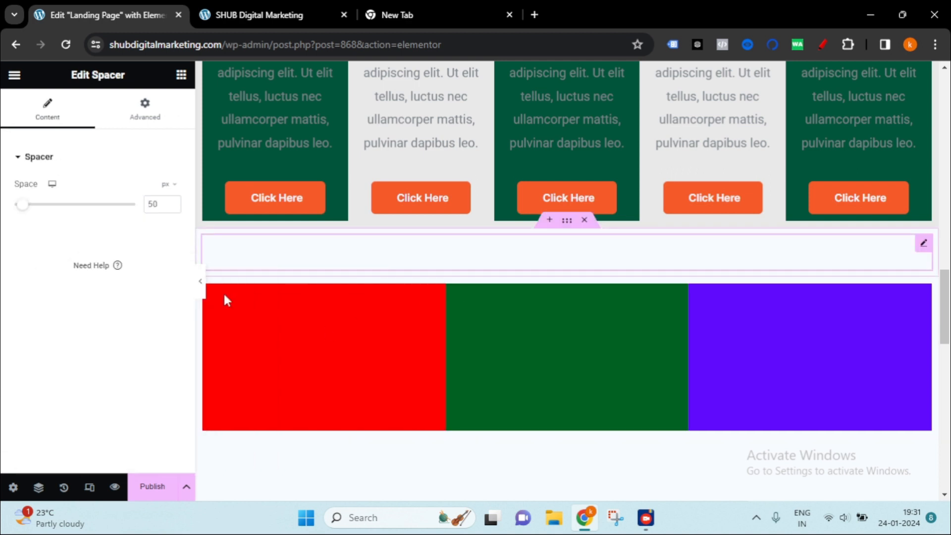
Step: Hide the editing panel to examine the red, green and violet columns at full page width, and bring the panel back
{"action": "left_click", "coordinate": [200, 281]}
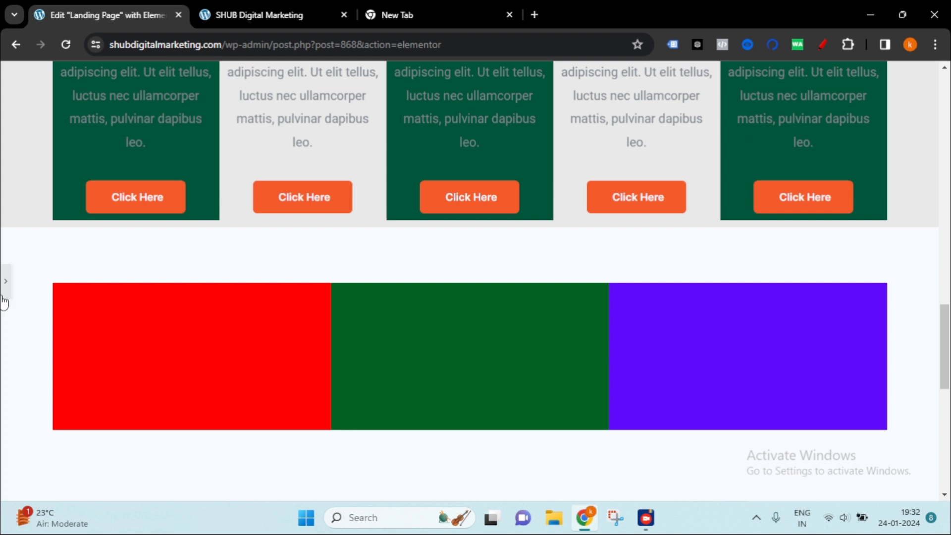
{"action": "left_click", "coordinate": [571, 301]}
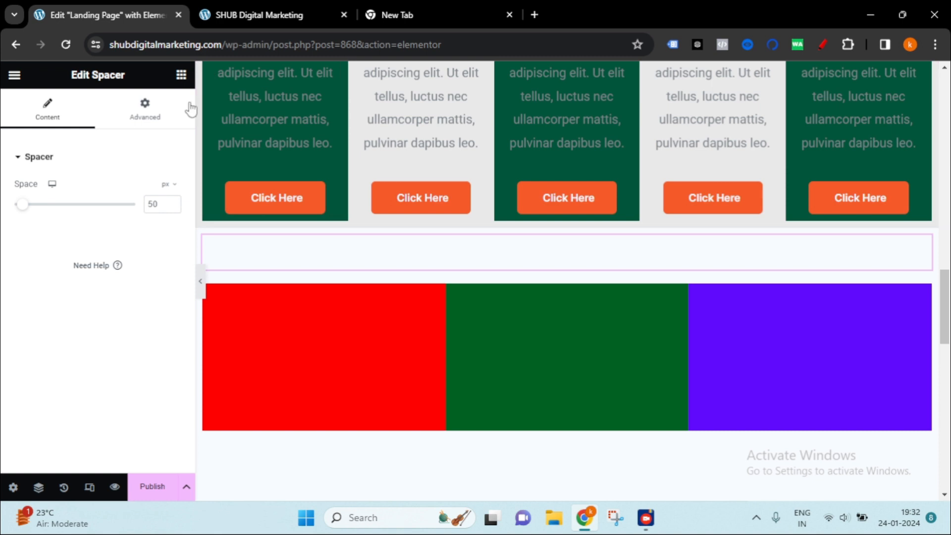
{"action": "left_click", "coordinate": [201, 281]}
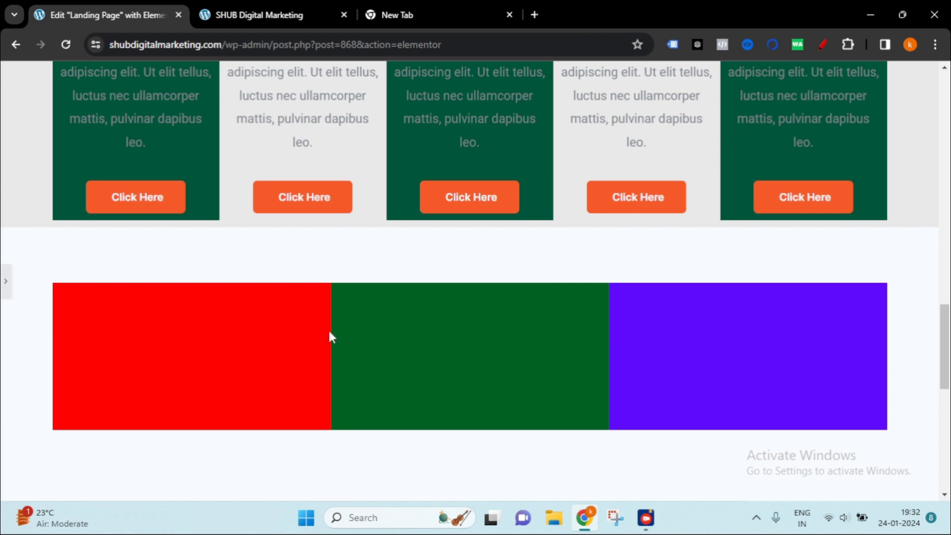
{"action": "left_click", "coordinate": [6, 282]}
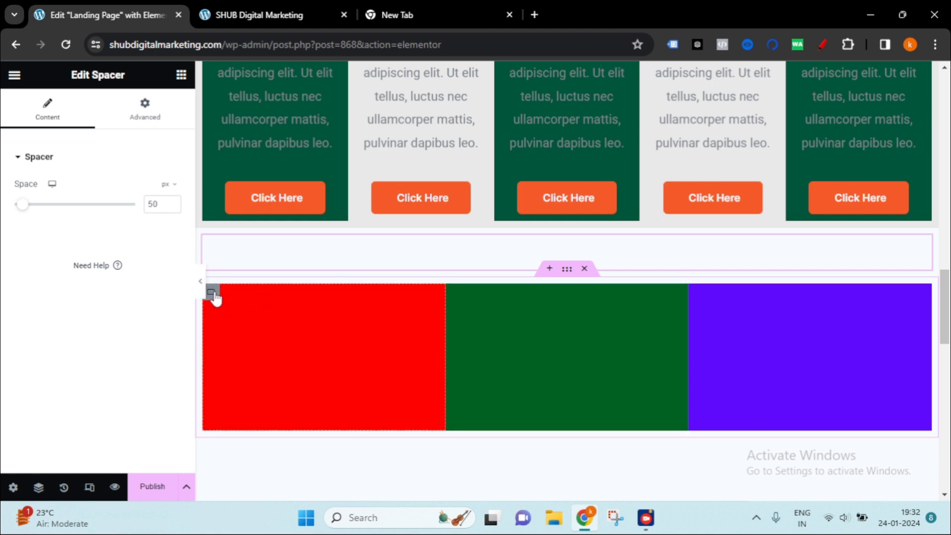
Step: Set a linked margin of 25 px on all four sides of the red container
{"action": "left_click", "coordinate": [213, 293]}
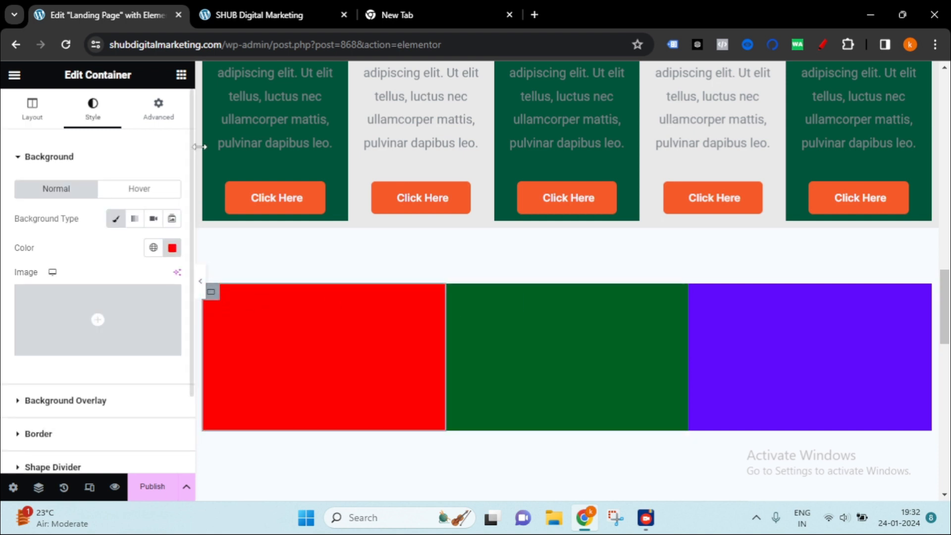
{"action": "left_click", "coordinate": [171, 118]}
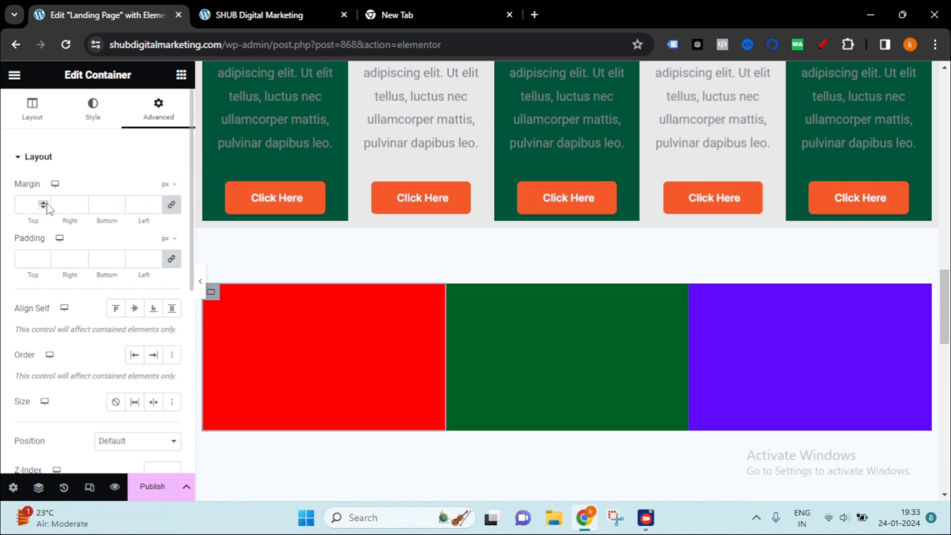
{"action": "left_click", "coordinate": [174, 212]}
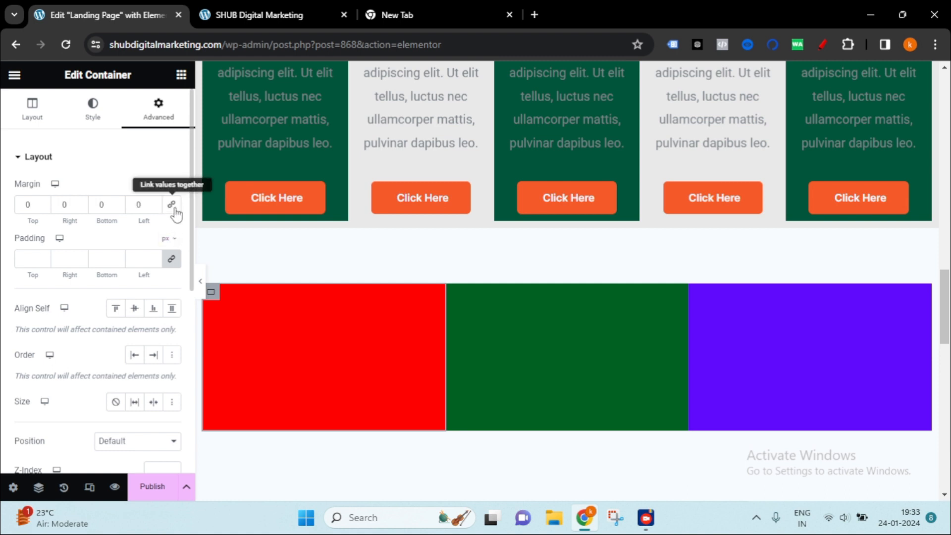
{"action": "left_click", "coordinate": [175, 212]}
{"action": "left_click", "coordinate": [31, 204]}
{"action": "key", "text": "BackSpace"}
{"action": "type", "text": "25"}
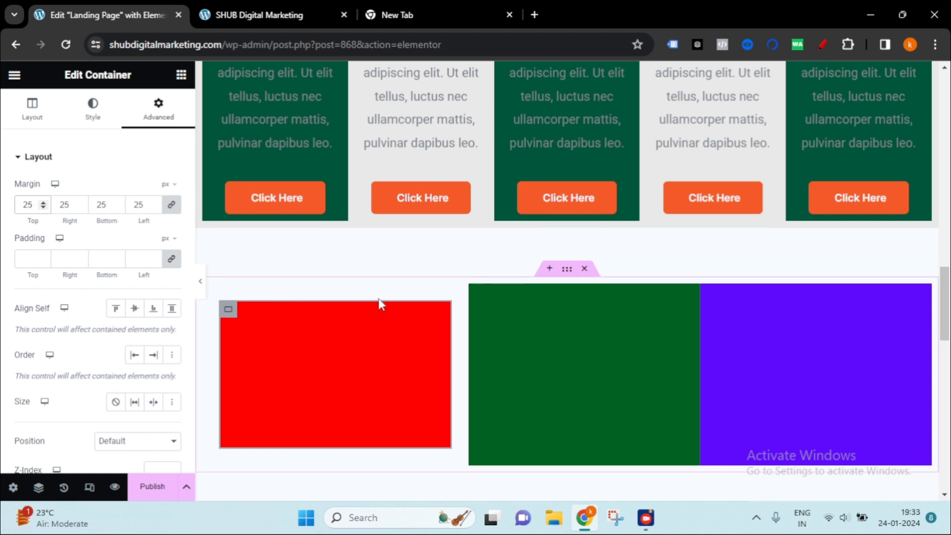
Step: Preview the red container's margin at full page width with the editing panel hidden, and bring the panel back
{"action": "left_click", "coordinate": [201, 282]}
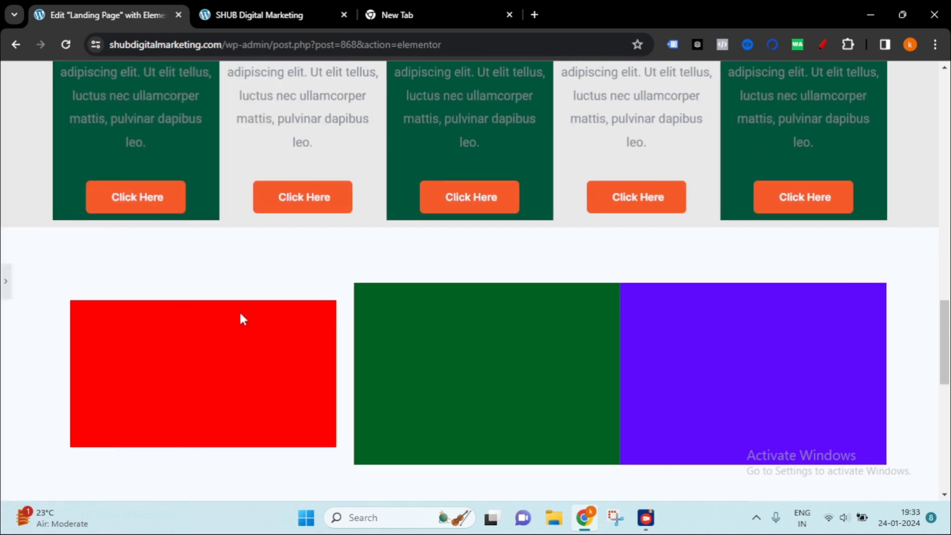
{"action": "left_click", "coordinate": [7, 283]}
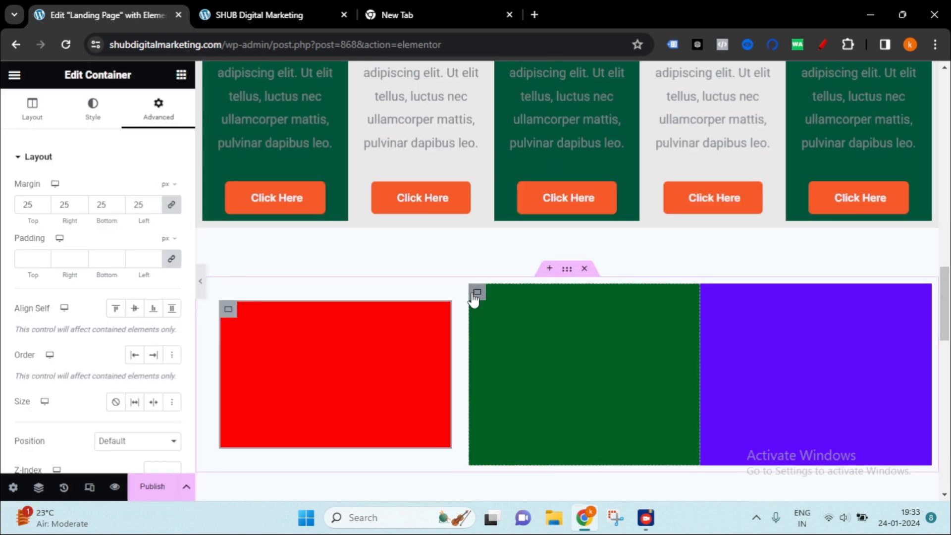
Step: Set a linked margin of 25 px on all four sides of the violet container
{"action": "left_click", "coordinate": [575, 320]}
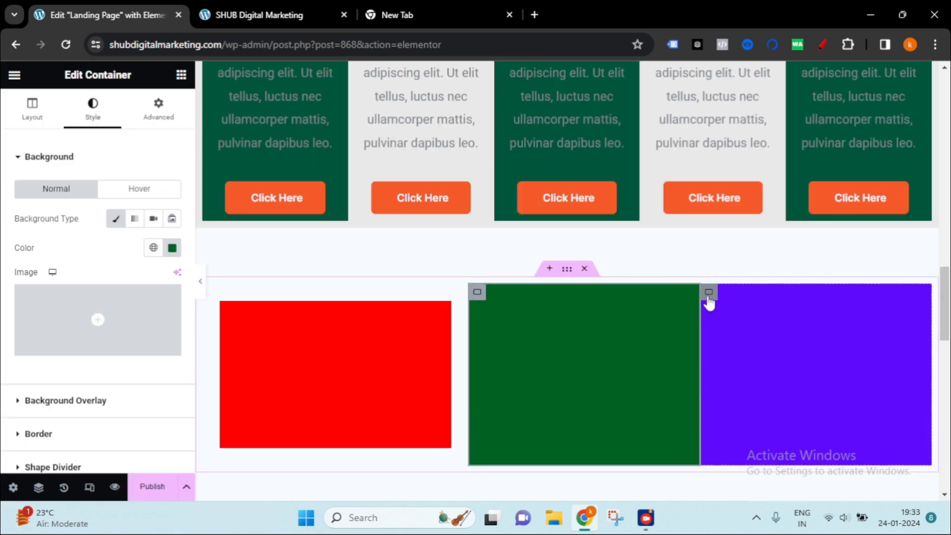
{"action": "left_click", "coordinate": [709, 293]}
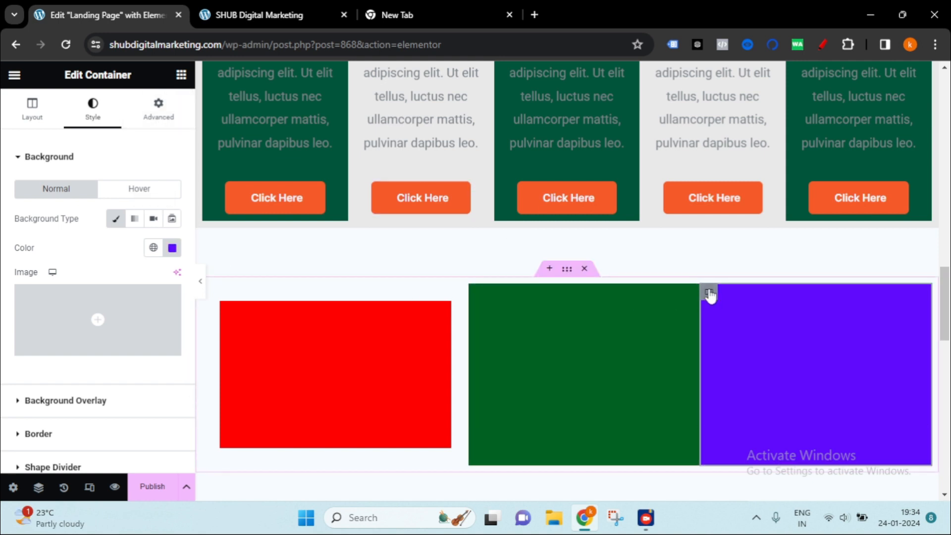
{"action": "left_click", "coordinate": [158, 106]}
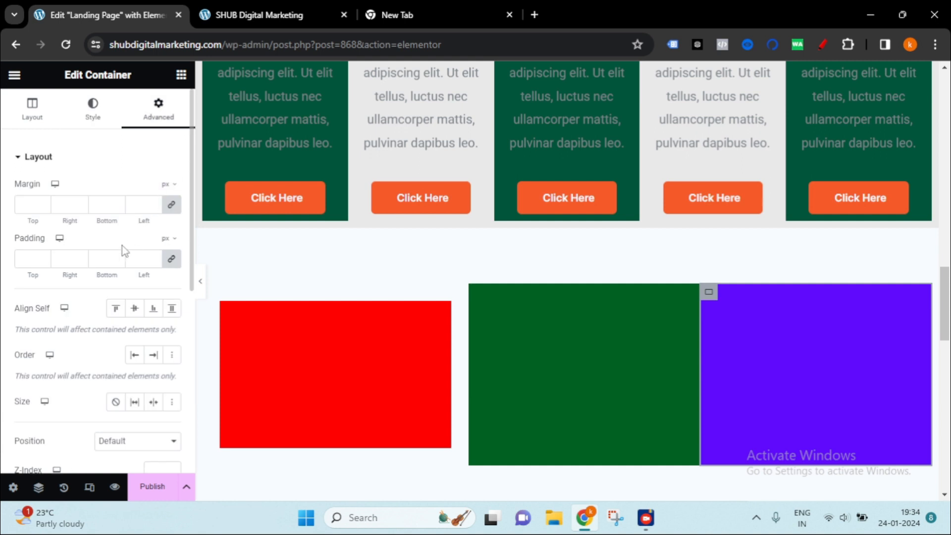
{"action": "left_click", "coordinate": [31, 203]}
{"action": "type", "text": "25"}
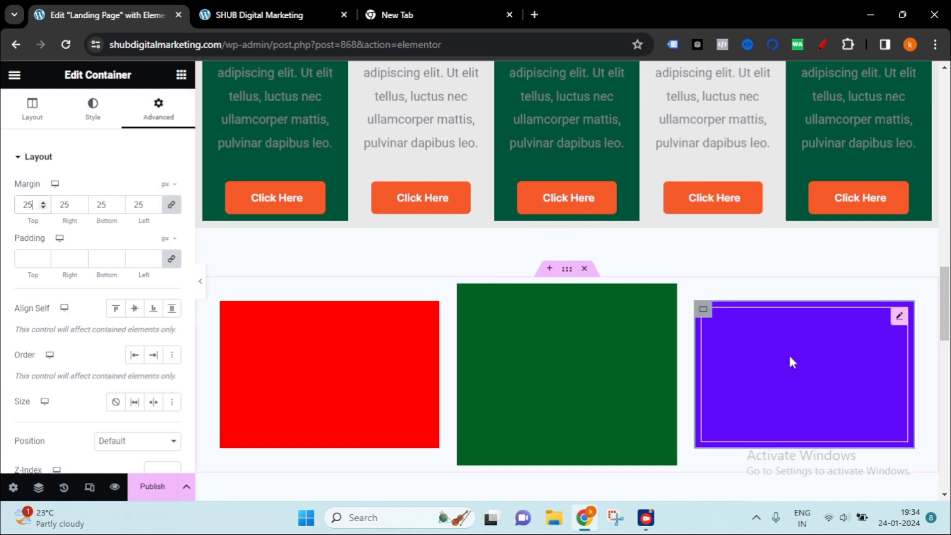
Step: Preview the three columns at full page width, restore the editing panel, and compare the green container's spacing with its neighbours
{"action": "left_click", "coordinate": [198, 282]}
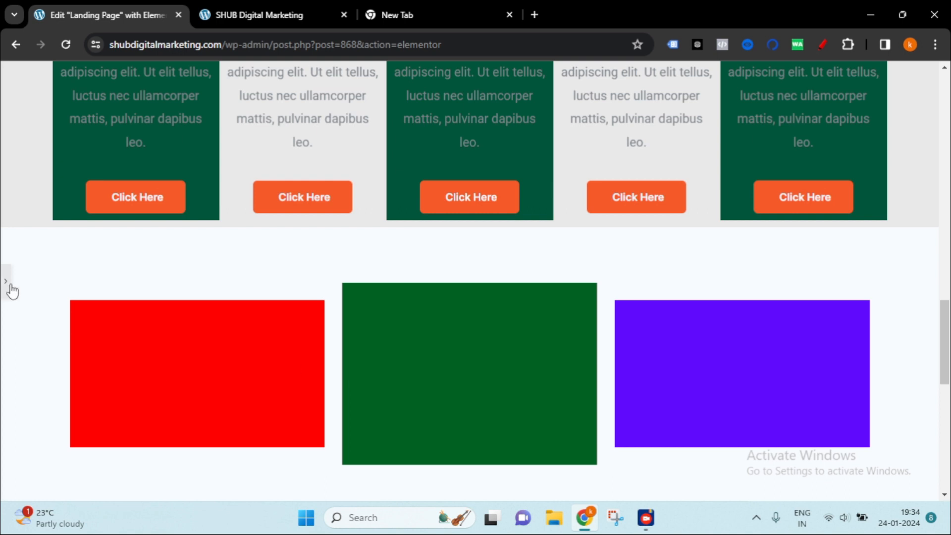
{"action": "left_click", "coordinate": [501, 290]}
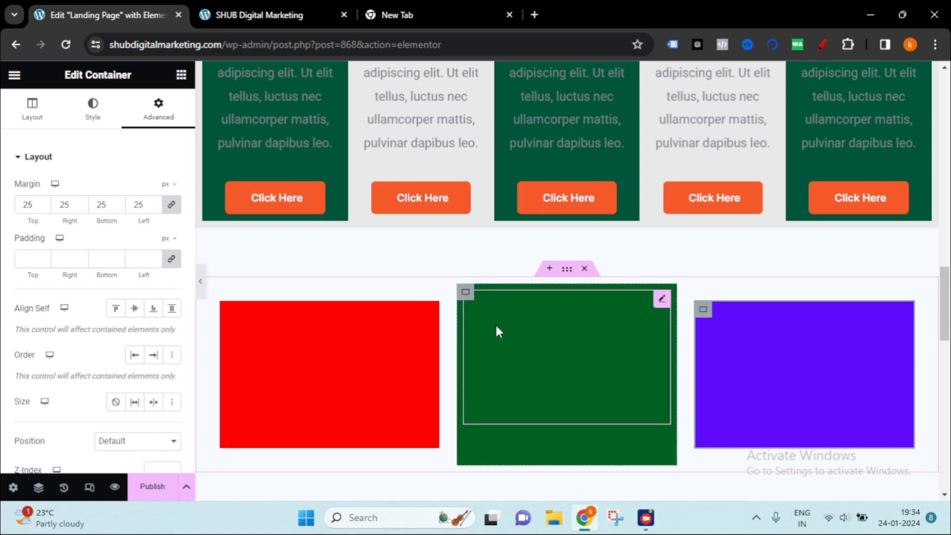
{"action": "scroll", "coordinate": [513, 331], "scroll_direction": "down", "scroll_amount": 1}
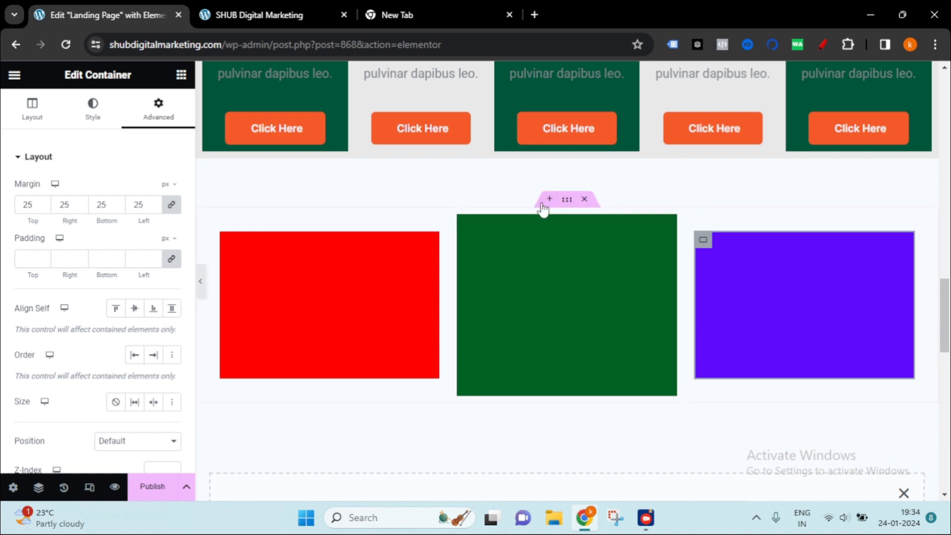
{"action": "left_click", "coordinate": [466, 227]}
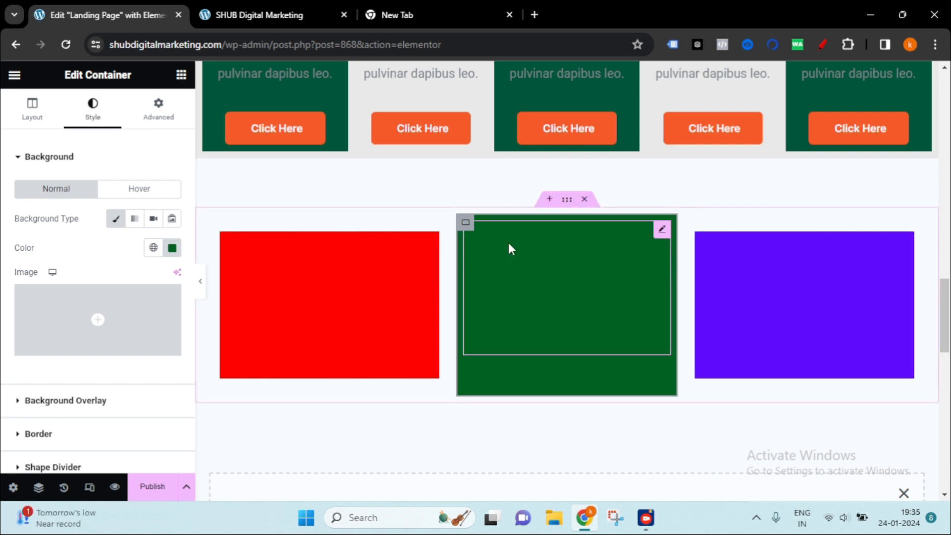
{"action": "scroll", "coordinate": [540, 255], "scroll_direction": "down", "scroll_amount": 2}
{"action": "scroll", "coordinate": [542, 255], "scroll_direction": "up", "scroll_amount": 3}
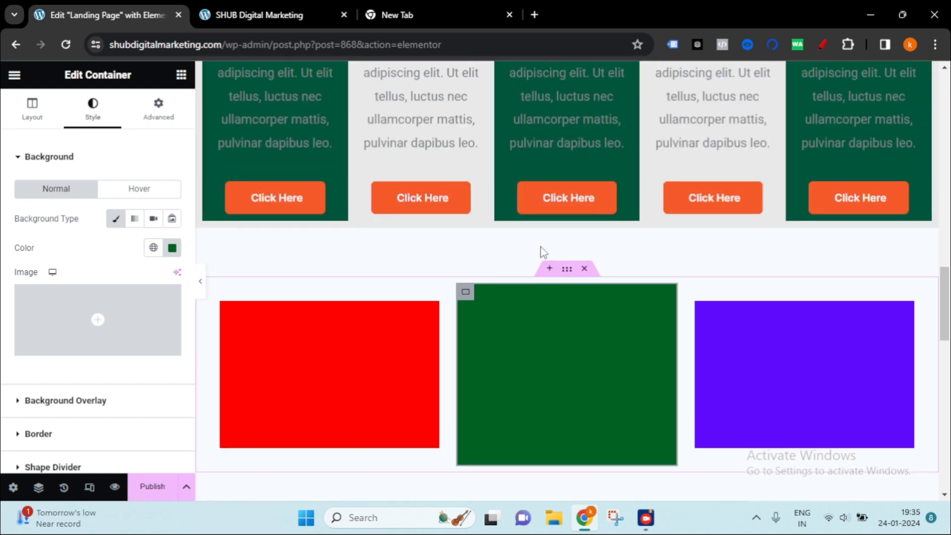
{"action": "scroll", "coordinate": [544, 255], "scroll_direction": "down", "scroll_amount": 1}
{"action": "scroll", "coordinate": [540, 246], "scroll_direction": "down", "scroll_amount": 2}
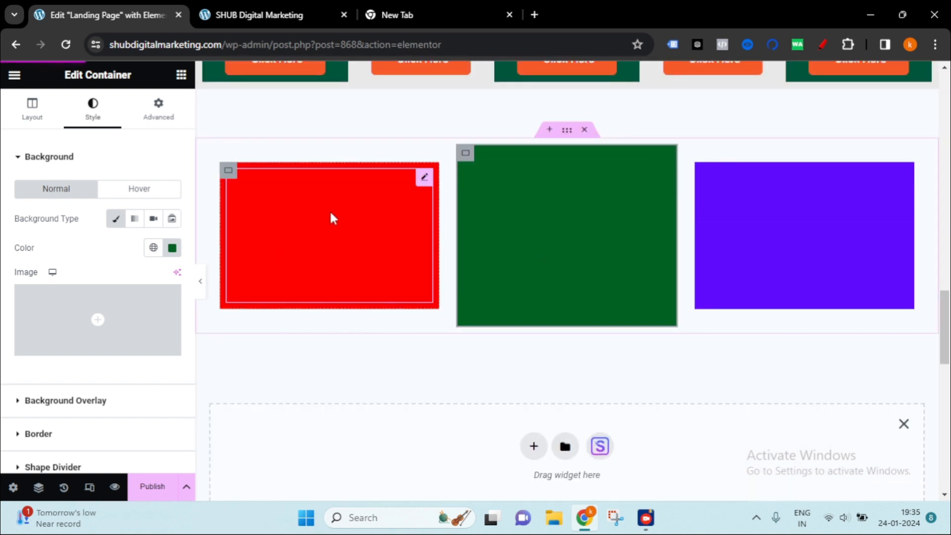
Step: Add an Image widget at the top of the red container and delete the spacer below it
{"action": "left_click", "coordinate": [181, 74]}
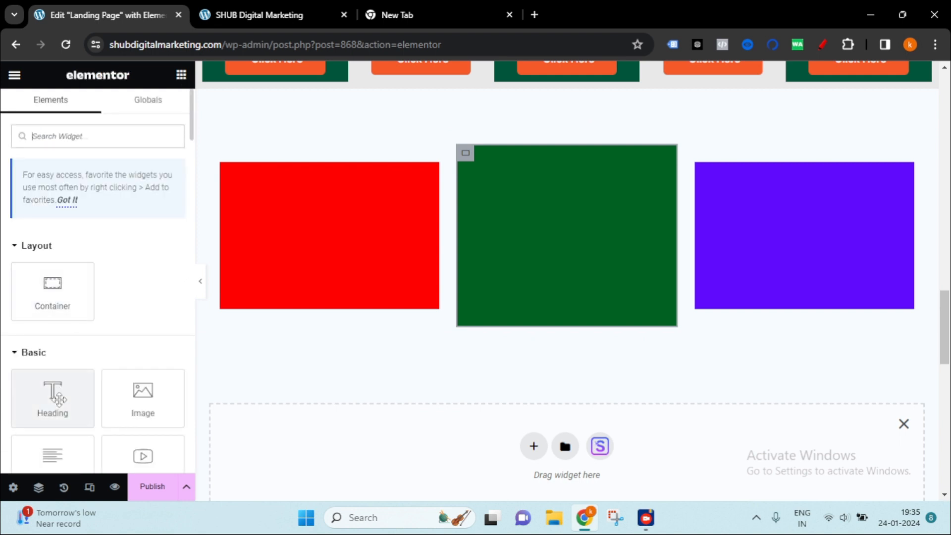
{"action": "scroll", "coordinate": [129, 366], "scroll_direction": "down", "scroll_amount": 1}
{"action": "left_click_drag", "start_coordinate": [151, 336], "coordinate": [348, 209]}
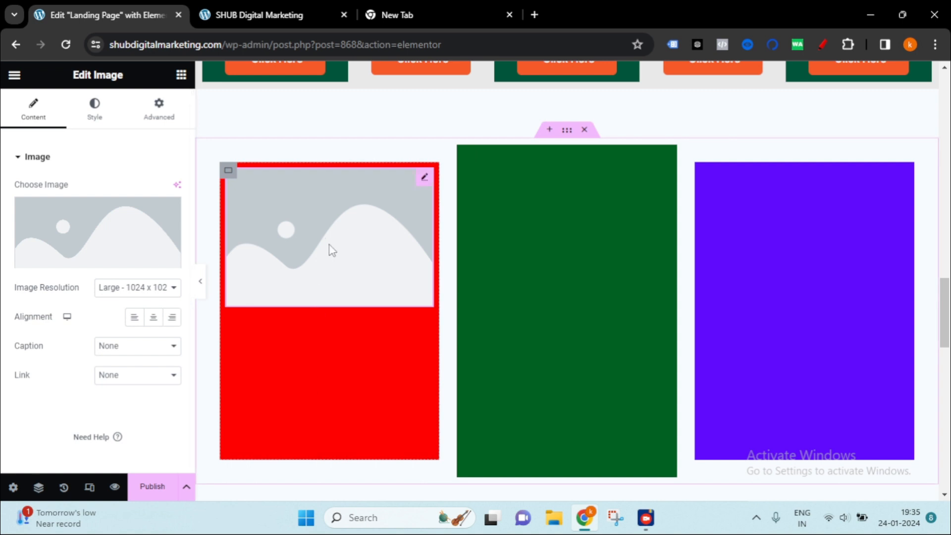
{"action": "right_click", "coordinate": [426, 331]}
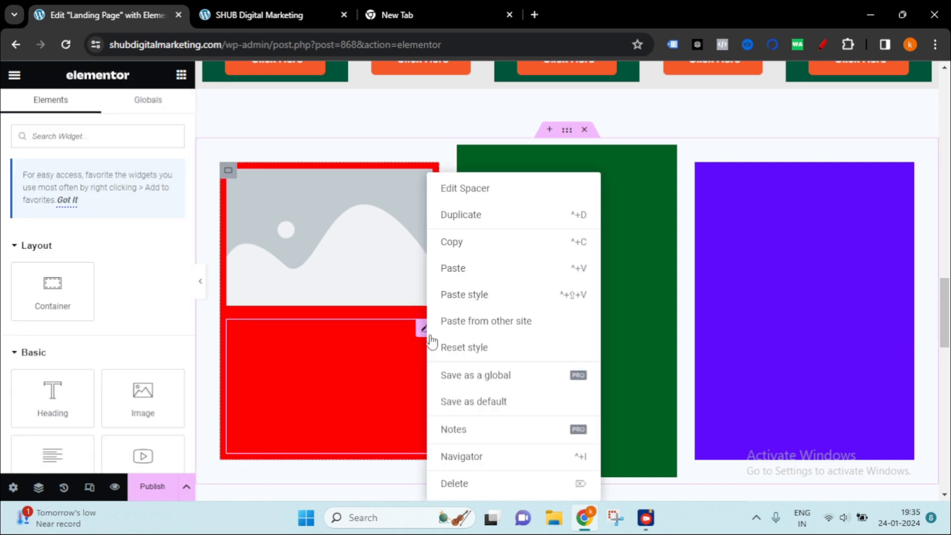
{"action": "left_click", "coordinate": [490, 491]}
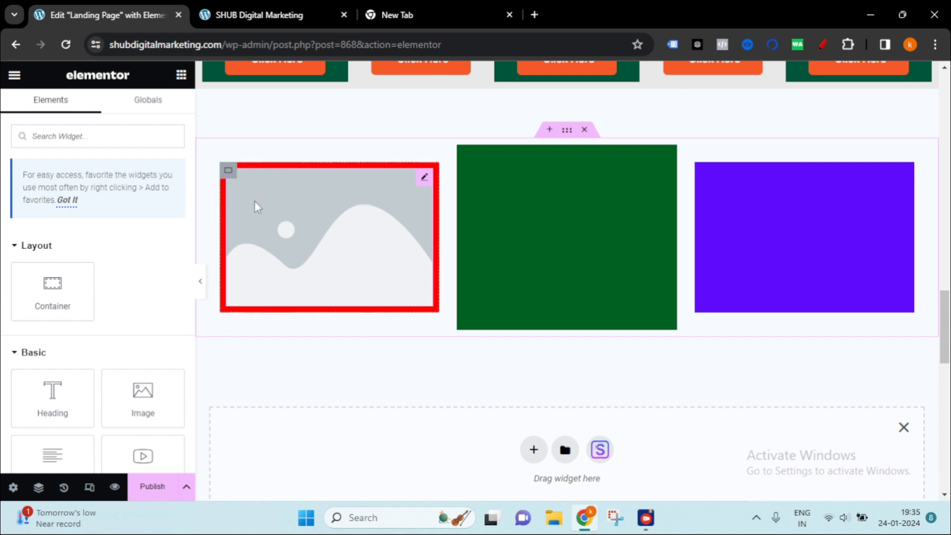
Step: Fill the red container's image widget with tech-startup-reviews-section-bg-img.jpg from the media library
{"action": "left_click", "coordinate": [313, 209]}
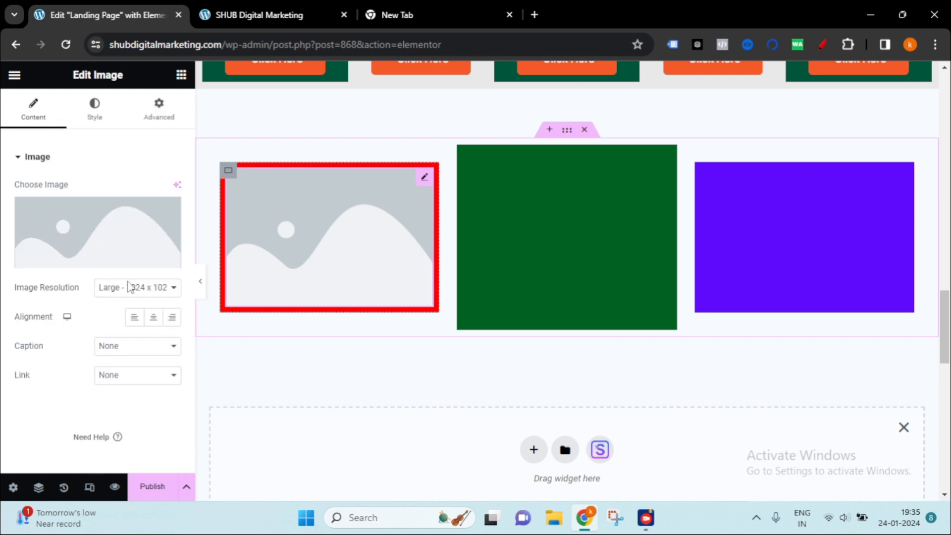
{"action": "left_click", "coordinate": [122, 264]}
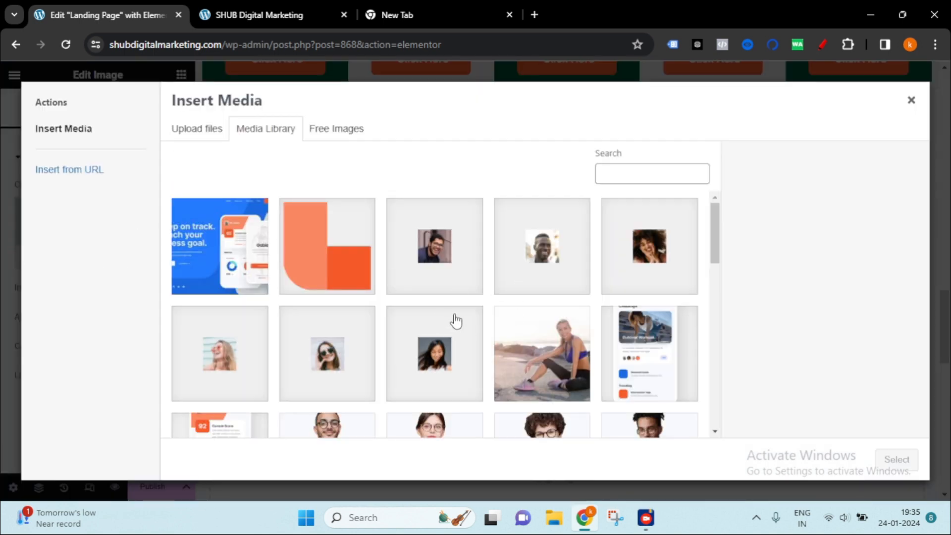
{"action": "scroll", "coordinate": [454, 320], "scroll_direction": "down", "scroll_amount": 1}
{"action": "left_click", "coordinate": [576, 313]}
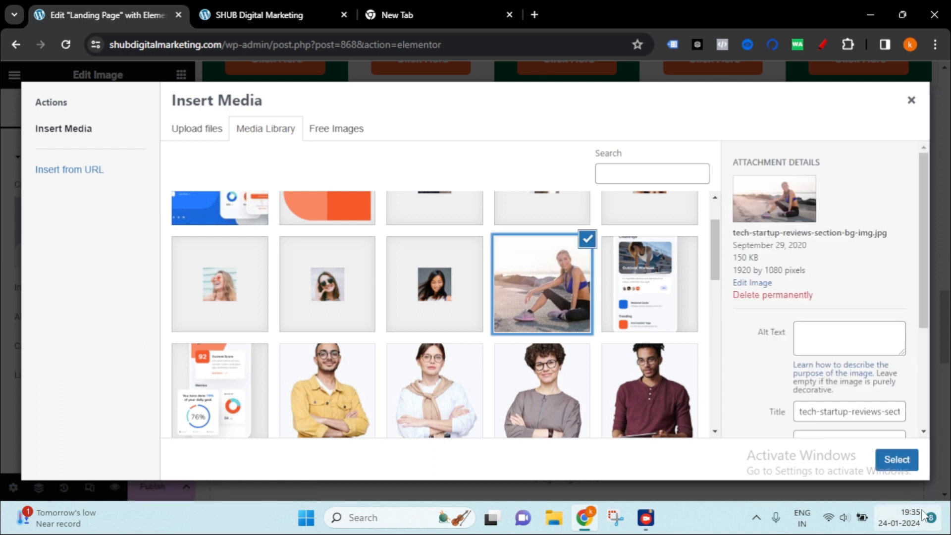
{"action": "left_click", "coordinate": [907, 461]}
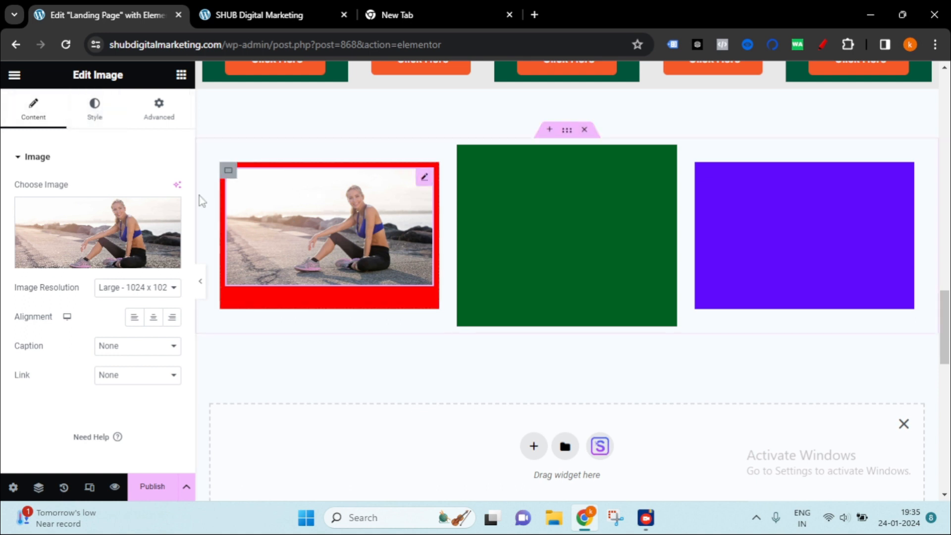
Step: Replace the red container's picture with the media library photo of a bald man in a white shirt at a meeting table
{"action": "left_click", "coordinate": [149, 253]}
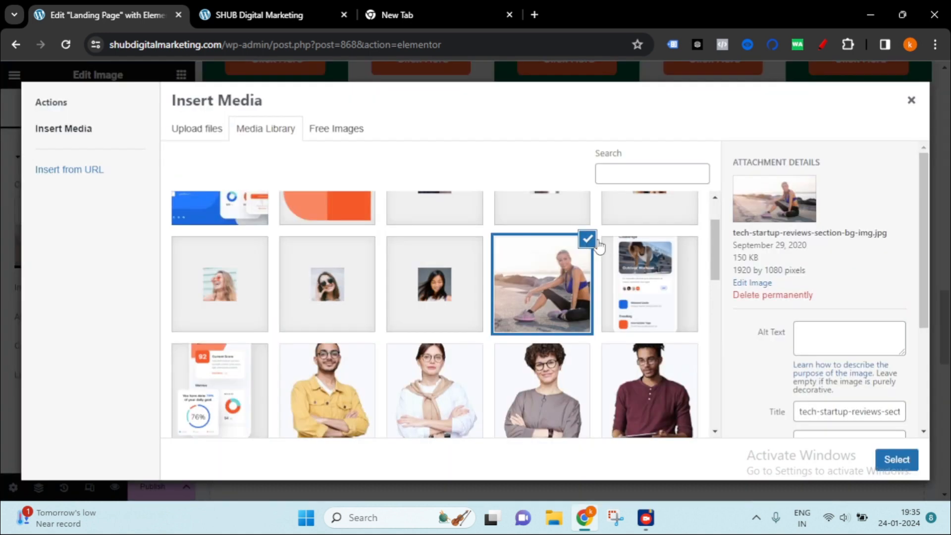
{"action": "scroll", "coordinate": [327, 318], "scroll_direction": "down", "scroll_amount": 5}
{"action": "left_click", "coordinate": [322, 252]}
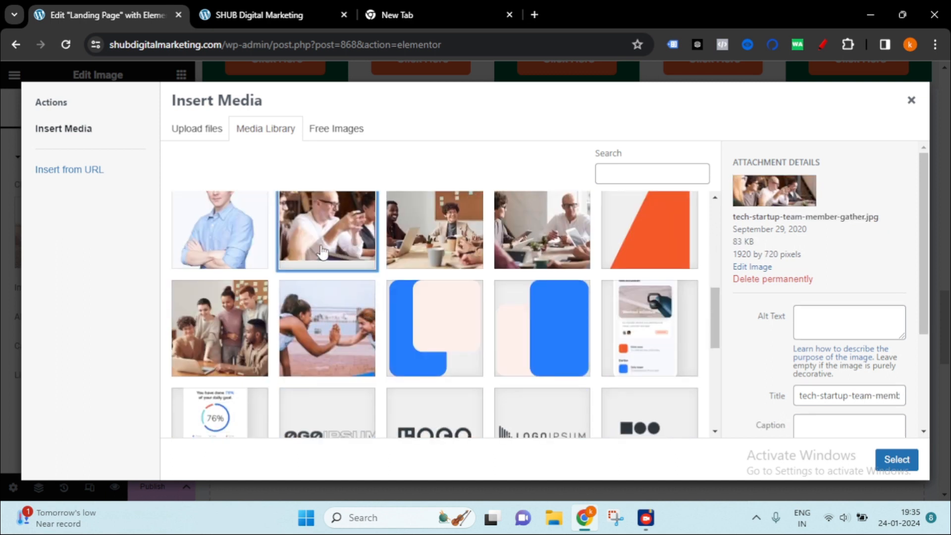
{"action": "left_click", "coordinate": [493, 245]}
{"action": "left_click", "coordinate": [477, 246]}
{"action": "left_click", "coordinate": [530, 246]}
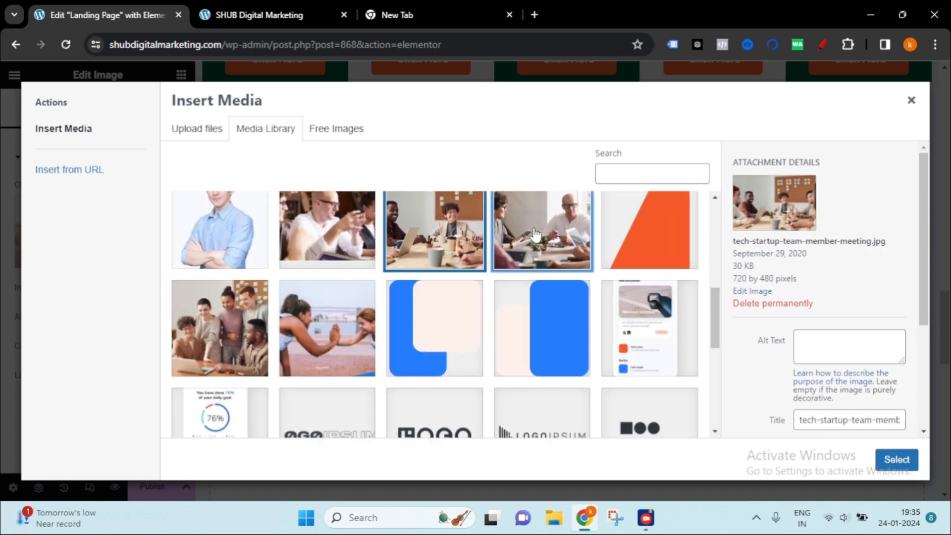
{"action": "left_click", "coordinate": [897, 459]}
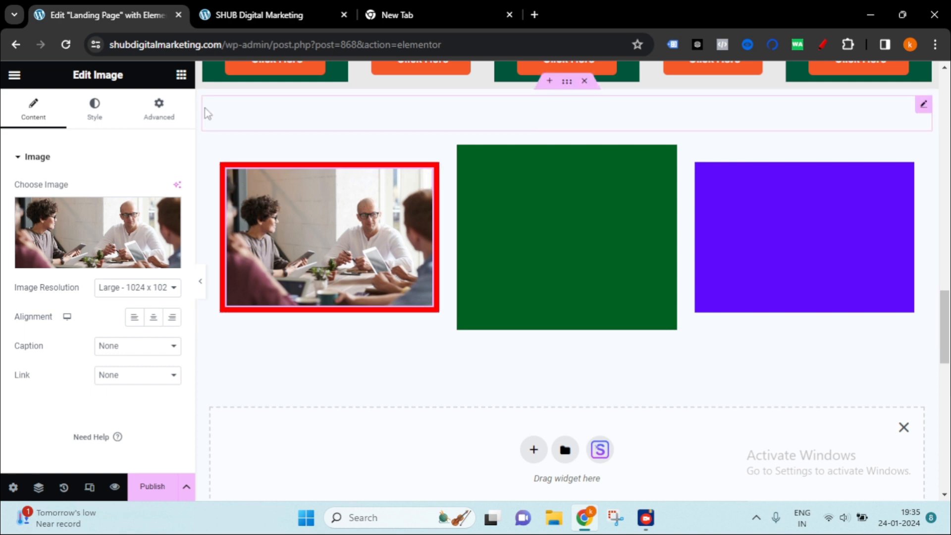
Step: Set a linked padding of 20 px on all four sides of the red container
{"action": "left_click", "coordinate": [226, 171]}
{"action": "left_click", "coordinate": [159, 105]}
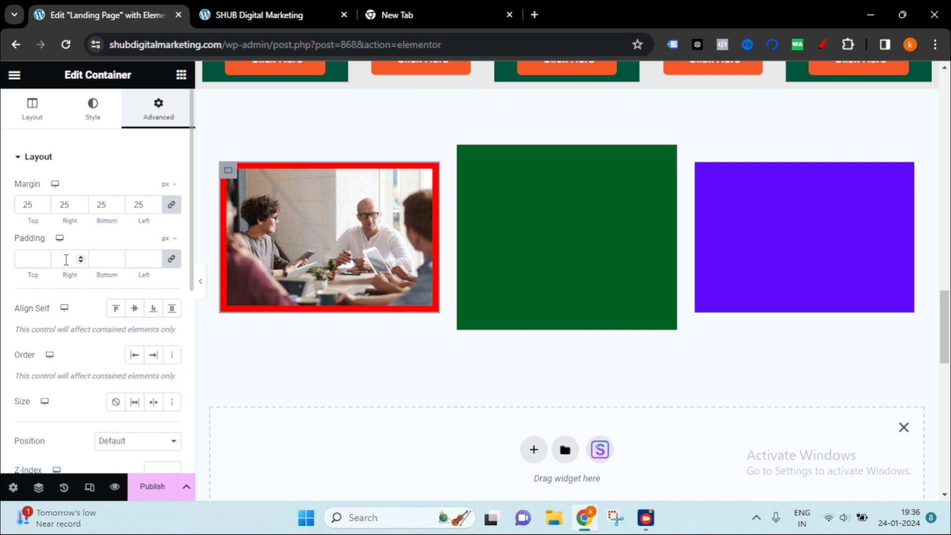
{"action": "left_click", "coordinate": [25, 262]}
{"action": "type", "text": "20"}
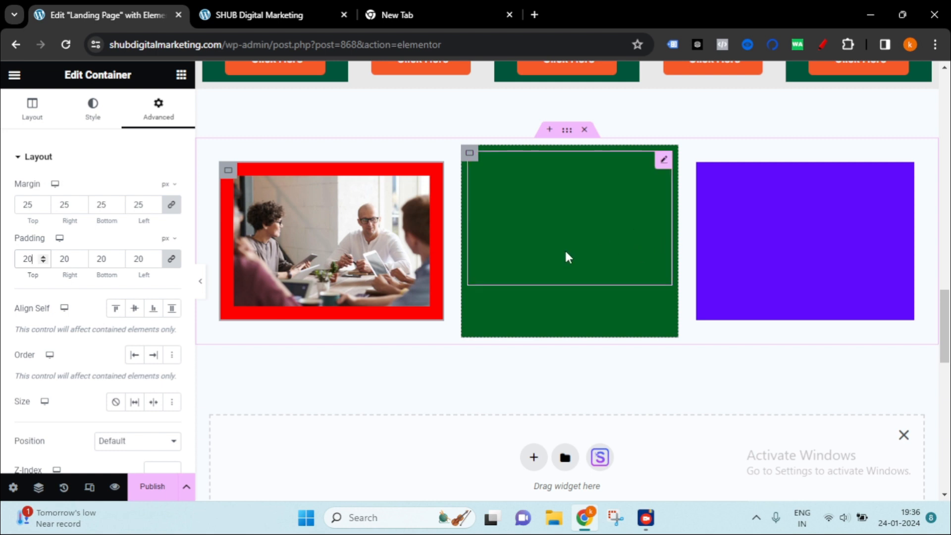
{"action": "scroll", "coordinate": [468, 222], "scroll_direction": "up", "scroll_amount": 3}
{"action": "scroll", "coordinate": [476, 220], "scroll_direction": "down", "scroll_amount": 3}
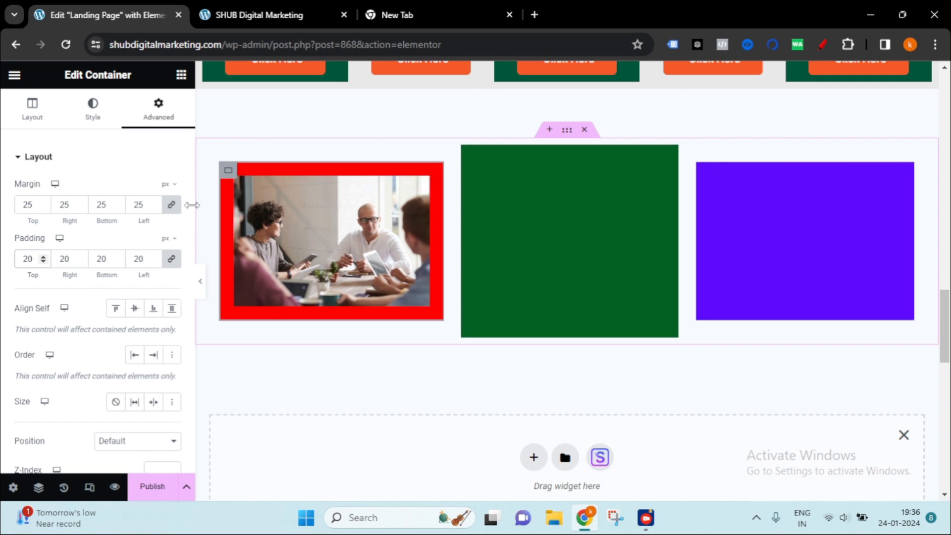
Step: Give the image in the first Search Engine Optimization card a linked border radius of 47 px on all corners
{"action": "scroll", "coordinate": [731, 229], "scroll_direction": "up", "scroll_amount": 5}
{"action": "scroll", "coordinate": [724, 233], "scroll_direction": "up", "scroll_amount": 3}
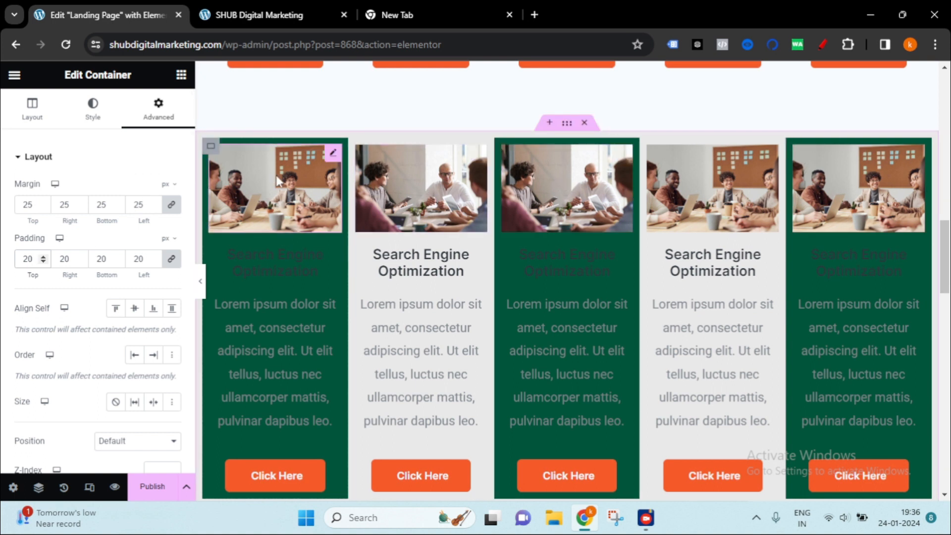
{"action": "left_click", "coordinate": [333, 160]}
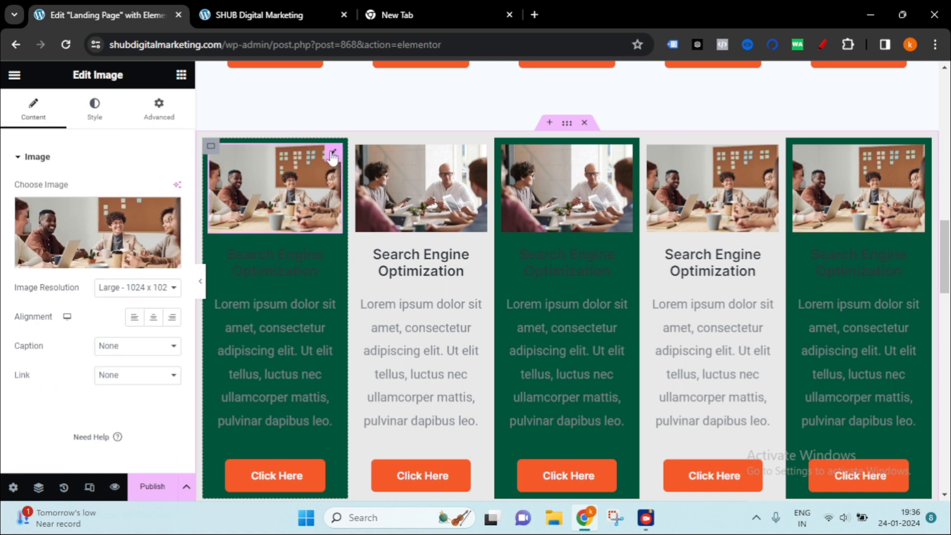
{"action": "left_click", "coordinate": [104, 118]}
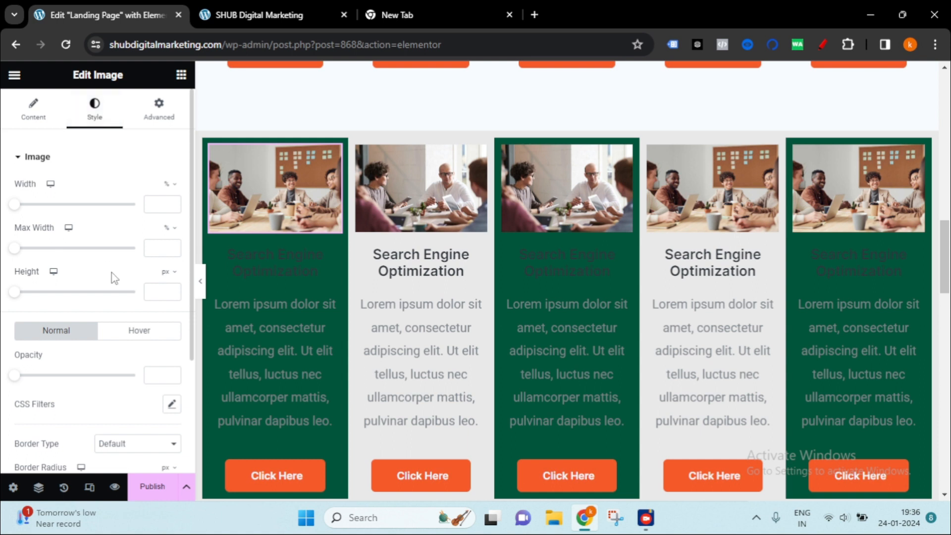
{"action": "scroll", "coordinate": [114, 278], "scroll_direction": "down", "scroll_amount": 3}
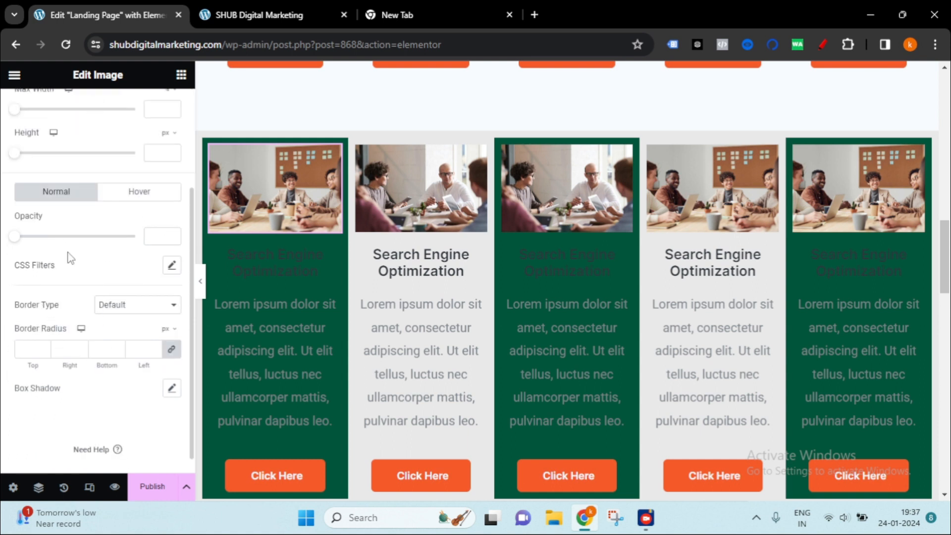
{"action": "scroll", "coordinate": [74, 248], "scroll_direction": "up", "scroll_amount": 3}
{"action": "scroll", "coordinate": [74, 297], "scroll_direction": "down", "scroll_amount": 3}
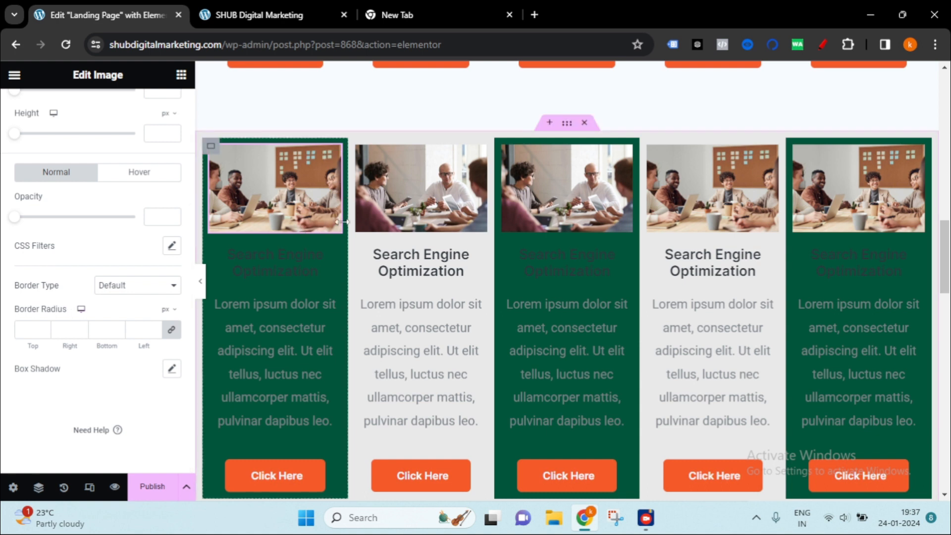
{"action": "left_click", "coordinate": [45, 329]}
{"action": "left_click", "coordinate": [45, 329]}
{"action": "left_click", "coordinate": [45, 329]}
{"action": "left_click", "coordinate": [44, 329]}
{"action": "left_click", "coordinate": [45, 329]}
{"action": "left_click", "coordinate": [45, 329]}
{"action": "left_click", "coordinate": [45, 329]}
{"action": "left_click", "coordinate": [45, 329]}
{"action": "left_click", "coordinate": [45, 329]}
{"action": "left_click", "coordinate": [44, 329]}
{"action": "left_click", "coordinate": [45, 329]}
{"action": "left_click", "coordinate": [44, 329]}
{"action": "left_click", "coordinate": [44, 329]}
{"action": "left_click", "coordinate": [45, 329]}
{"action": "left_click", "coordinate": [44, 329]}
{"action": "left_click", "coordinate": [45, 329]}
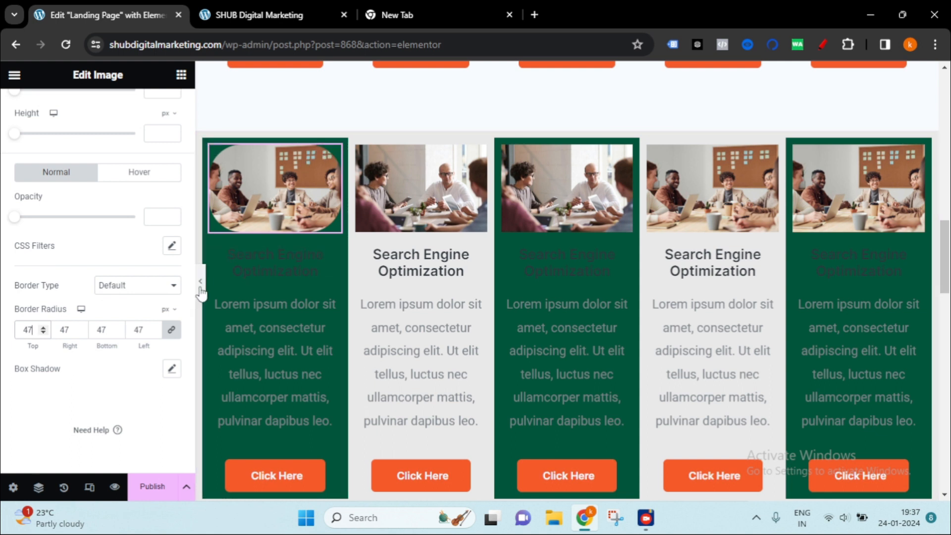
Step: Preview the rounded first card image at full page width with the editing panel hidden, and bring the panel back
{"action": "key", "text": "ctrl+p"}
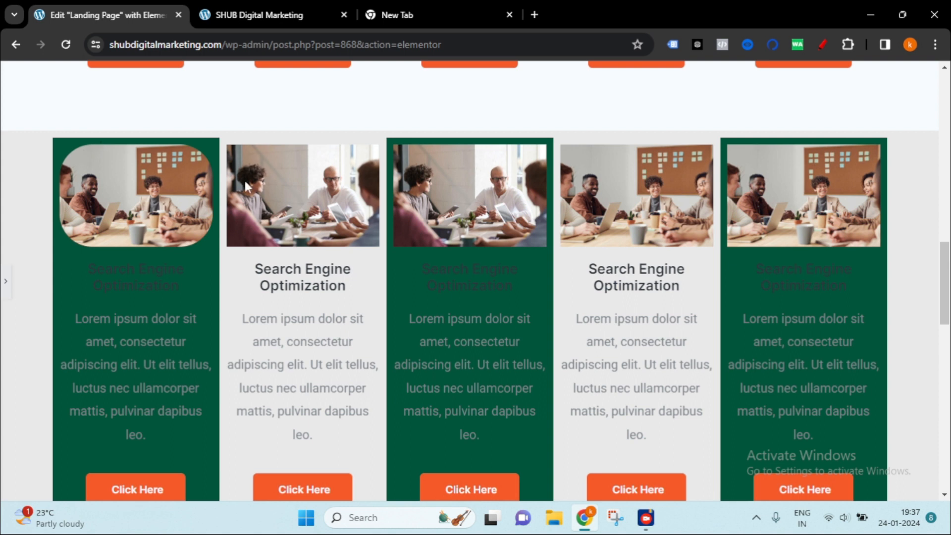
{"action": "left_click", "coordinate": [5, 287]}
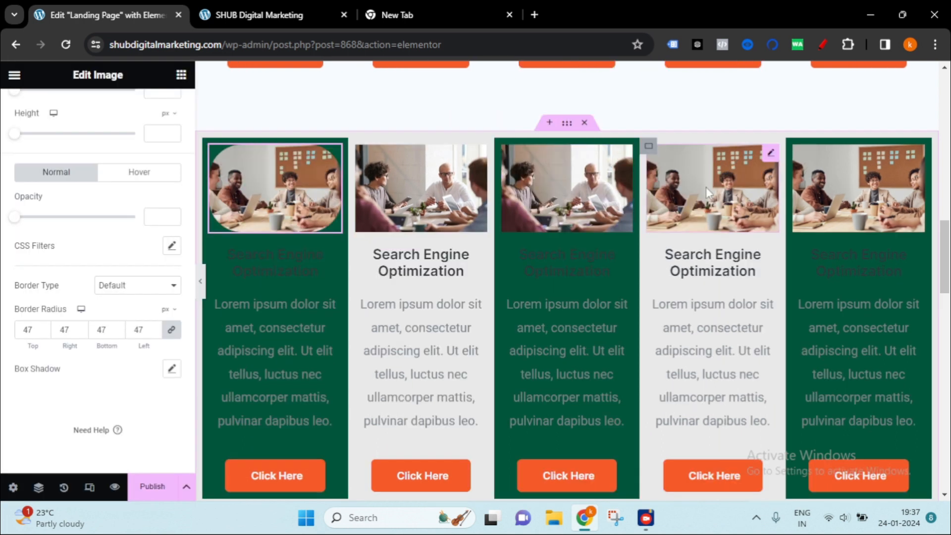
Step: Copy the first card image's rounded style onto the other four images in that row and preview the row at full page width
{"action": "right_click", "coordinate": [272, 197]}
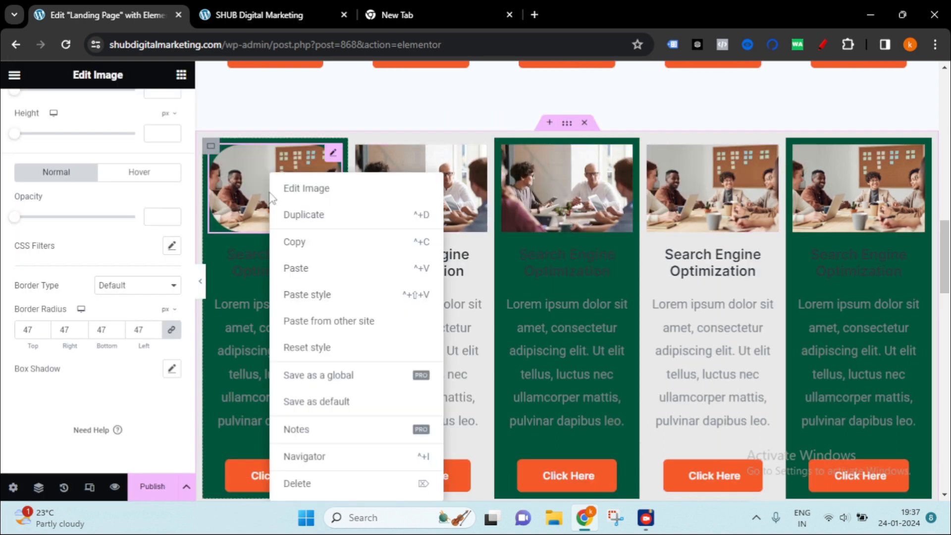
{"action": "left_click", "coordinate": [314, 245]}
{"action": "right_click", "coordinate": [419, 188]}
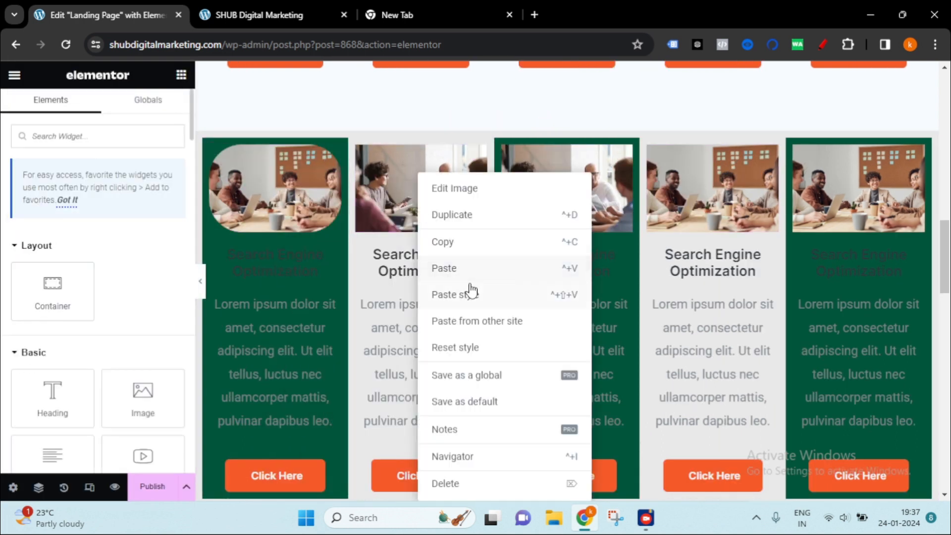
{"action": "left_click", "coordinate": [470, 292]}
{"action": "right_click", "coordinate": [546, 169]}
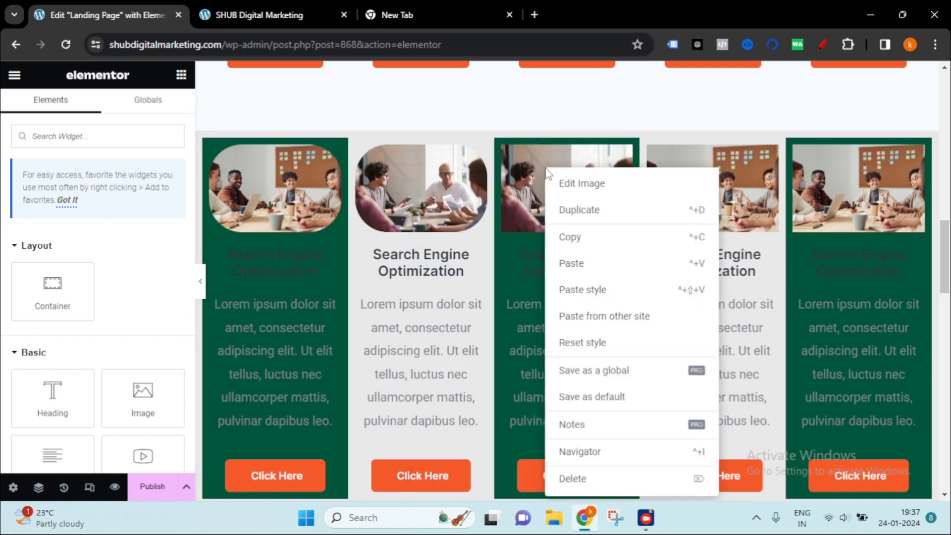
{"action": "left_click", "coordinate": [589, 292]}
{"action": "right_click", "coordinate": [708, 169]}
{"action": "left_click", "coordinate": [775, 295]}
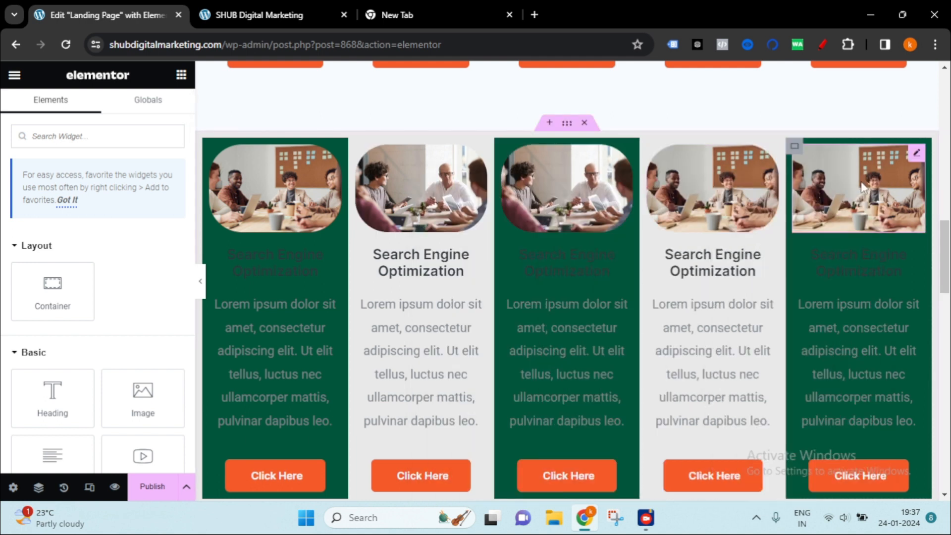
{"action": "right_click", "coordinate": [862, 187]}
{"action": "left_click", "coordinate": [843, 293]}
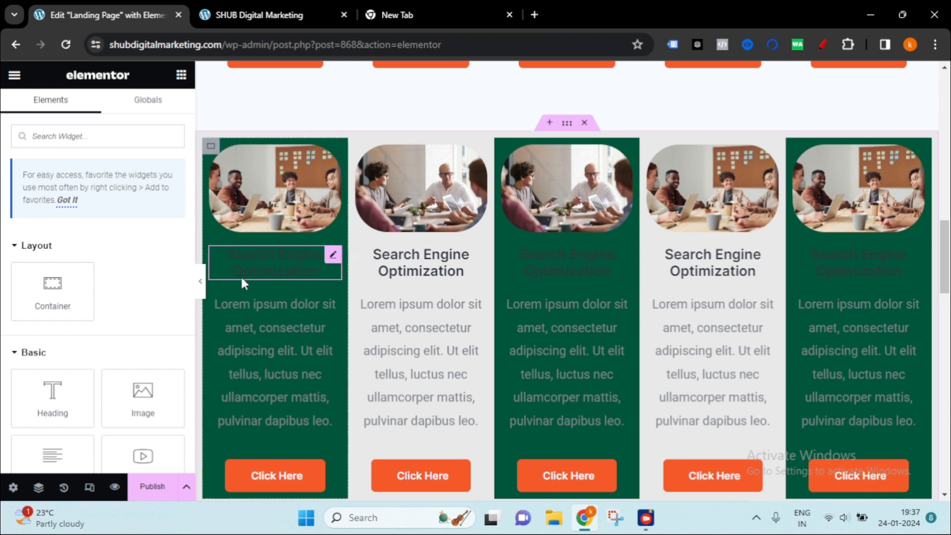
{"action": "left_click", "coordinate": [200, 281]}
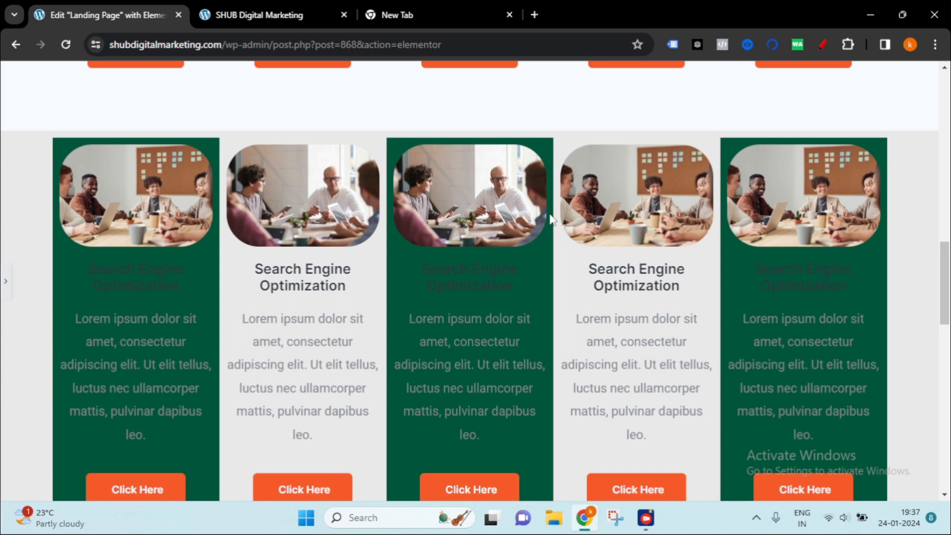
{"action": "left_click", "coordinate": [5, 289]}
Step: Give the green container a linked border radius of 64 px on all corners and preview it at full page width
{"action": "scroll", "coordinate": [573, 240], "scroll_direction": "down", "scroll_amount": 10}
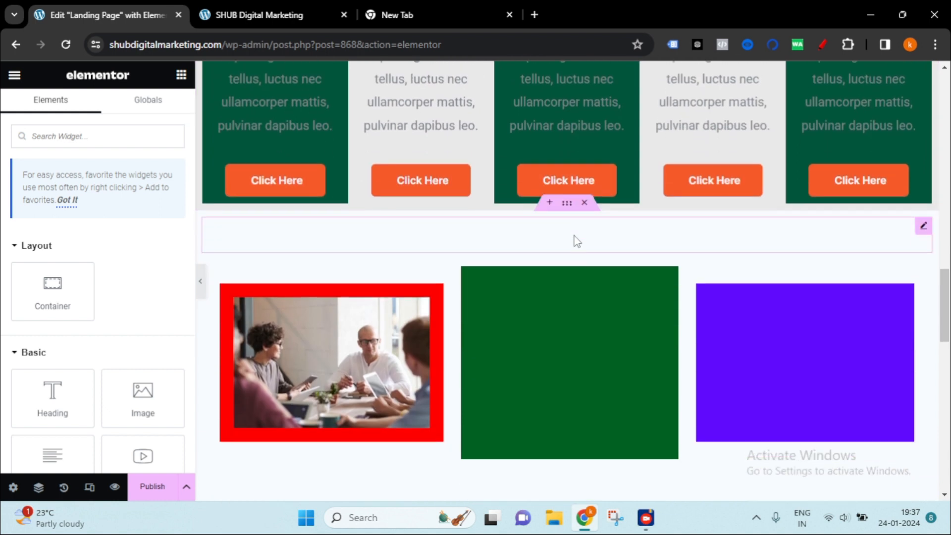
{"action": "scroll", "coordinate": [493, 155], "scroll_direction": "up", "scroll_amount": 2}
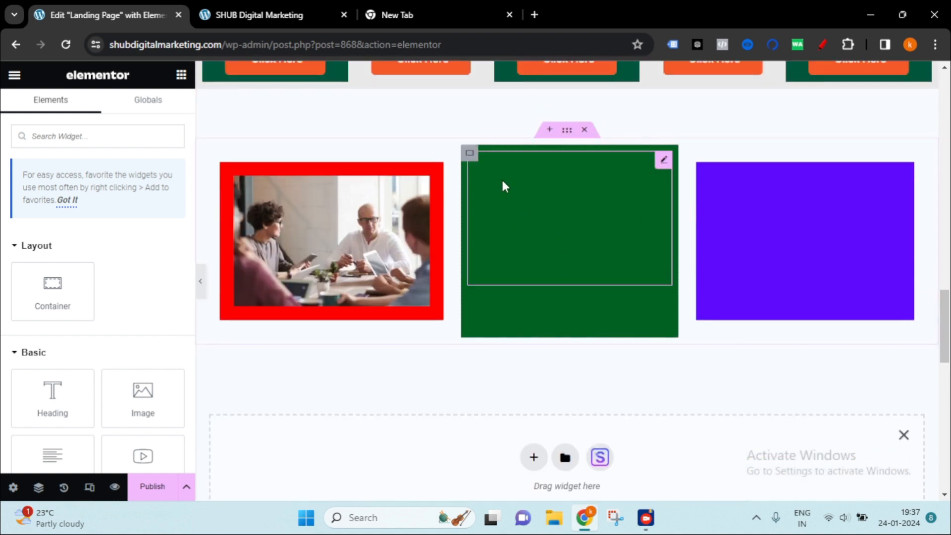
{"action": "left_click", "coordinate": [470, 153]}
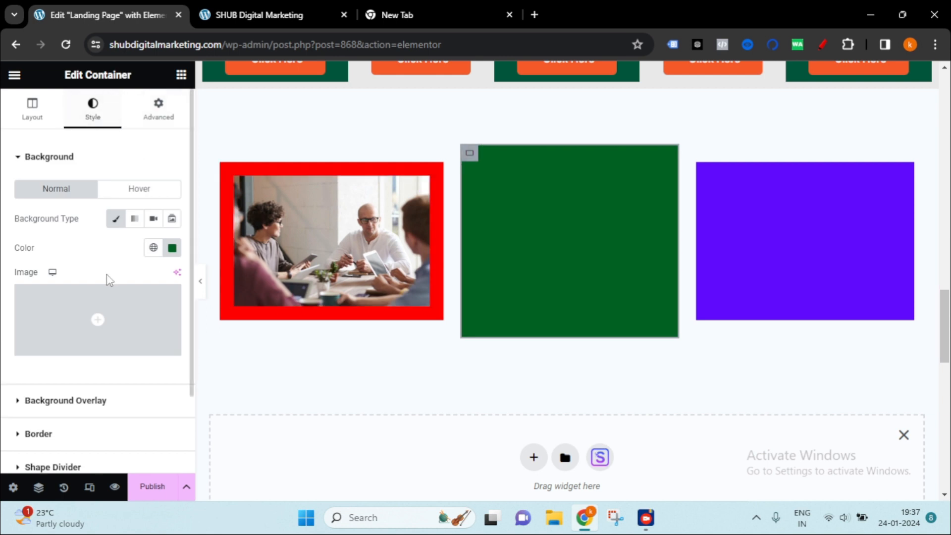
{"action": "scroll", "coordinate": [55, 346], "scroll_direction": "down", "scroll_amount": 2}
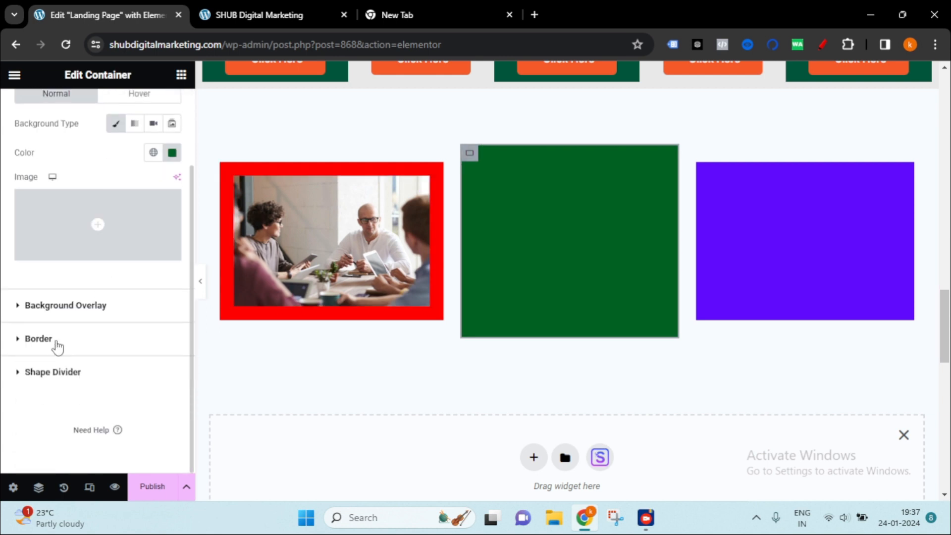
{"action": "left_click", "coordinate": [19, 342]}
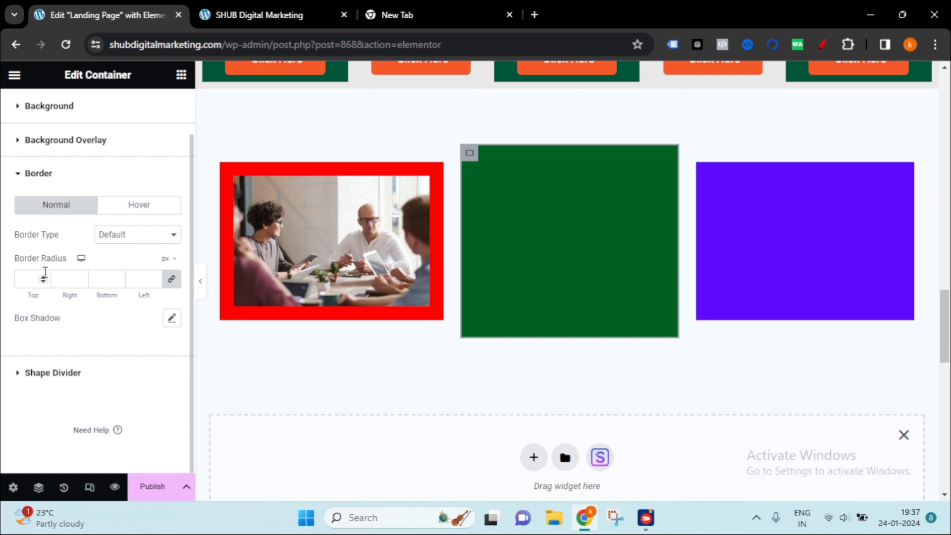
{"action": "left_click", "coordinate": [44, 278]}
{"action": "left_click", "coordinate": [43, 278]}
{"action": "left_click", "coordinate": [44, 278]}
{"action": "left_click", "coordinate": [43, 277]}
{"action": "left_click", "coordinate": [43, 277]}
{"action": "left_click", "coordinate": [44, 278]}
{"action": "left_click", "coordinate": [43, 277]}
{"action": "left_click", "coordinate": [43, 278]}
{"action": "left_click", "coordinate": [44, 278]}
{"action": "triple_click", "coordinate": [43, 278]}
{"action": "triple_click", "coordinate": [43, 277]}
{"action": "triple_click", "coordinate": [44, 278]}
{"action": "triple_click", "coordinate": [44, 278]}
{"action": "triple_click", "coordinate": [43, 277]}
{"action": "triple_click", "coordinate": [43, 278]}
{"action": "triple_click", "coordinate": [44, 277]}
{"action": "triple_click", "coordinate": [44, 278]}
{"action": "double_click", "coordinate": [44, 278]}
{"action": "double_click", "coordinate": [43, 278]}
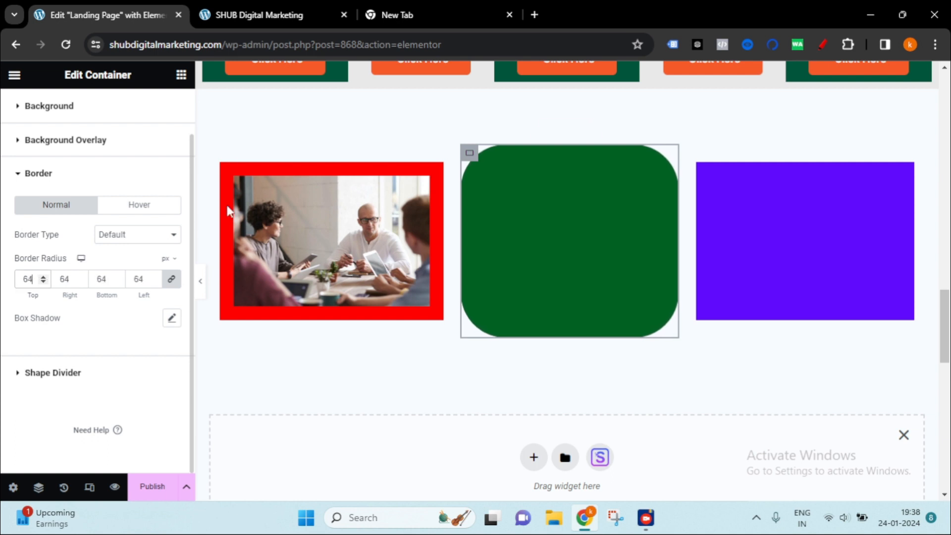
{"action": "left_click", "coordinate": [200, 281]}
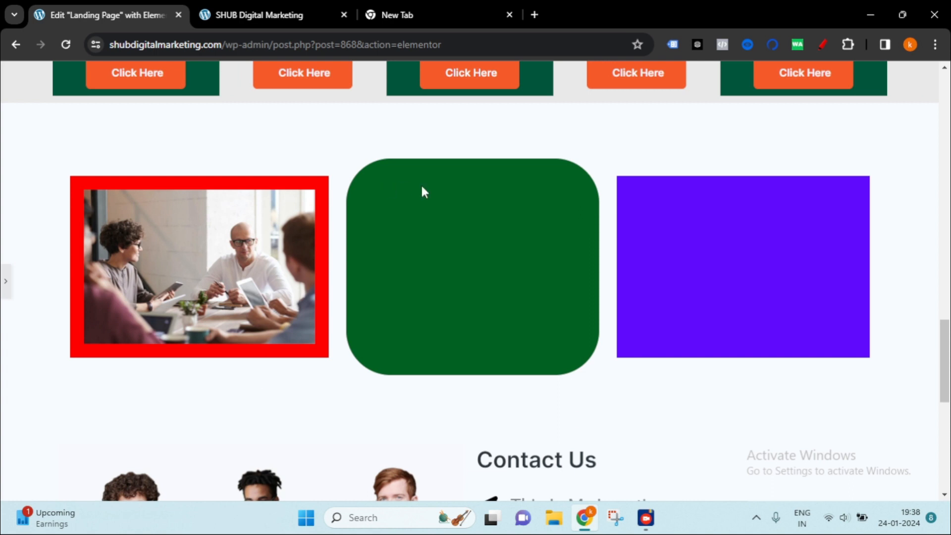
{"action": "left_click", "coordinate": [477, 243]}
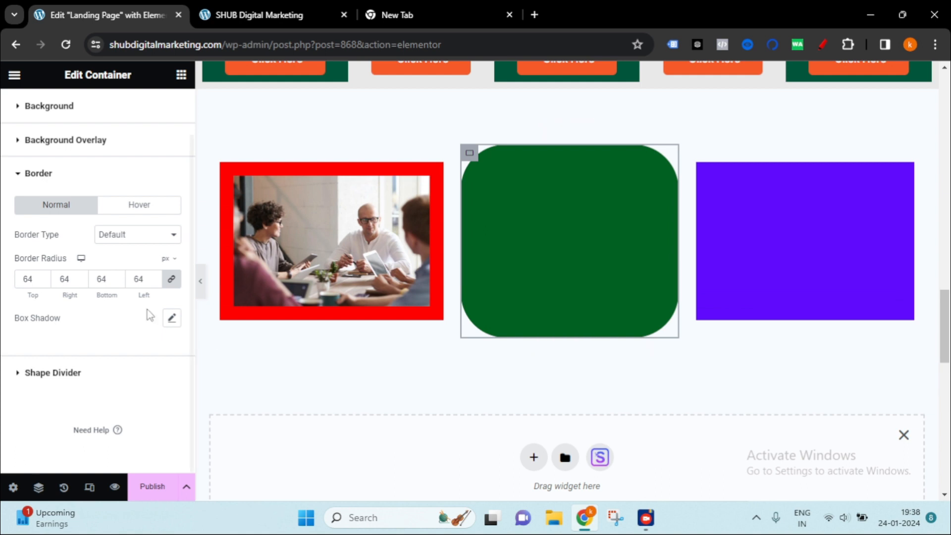
Step: Add a box shadow with the default settings to the green container and preview it with the editing panel hidden
{"action": "left_click", "coordinate": [172, 319]}
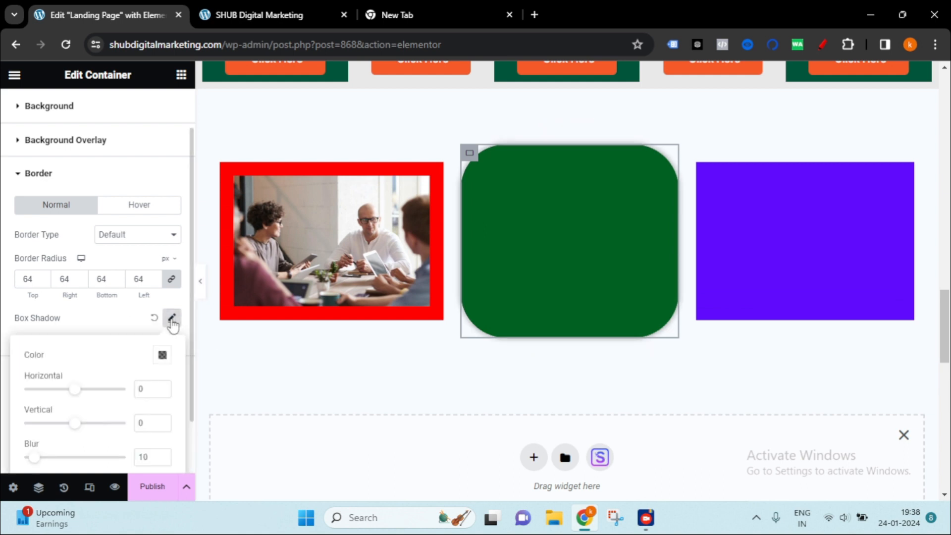
{"action": "scroll", "coordinate": [621, 218], "scroll_direction": "down", "scroll_amount": 1}
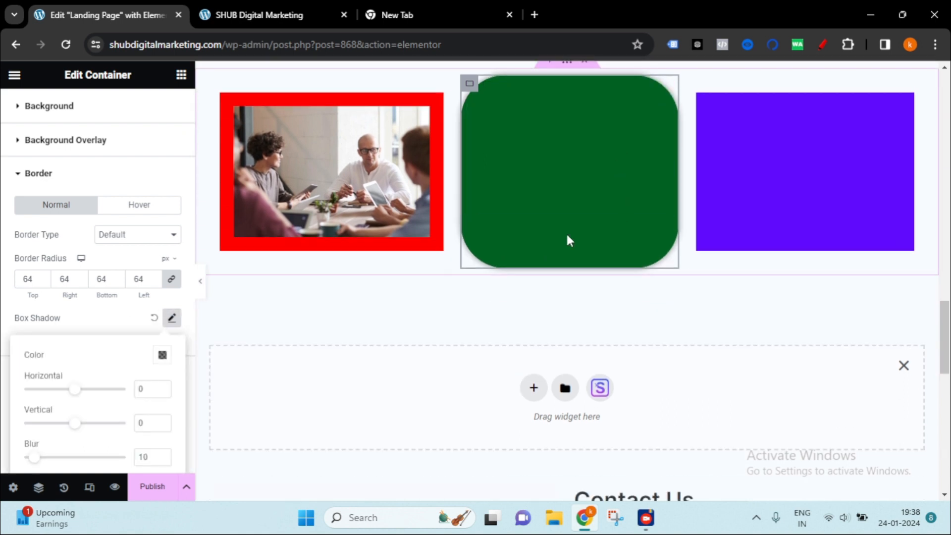
{"action": "left_click", "coordinate": [200, 281]}
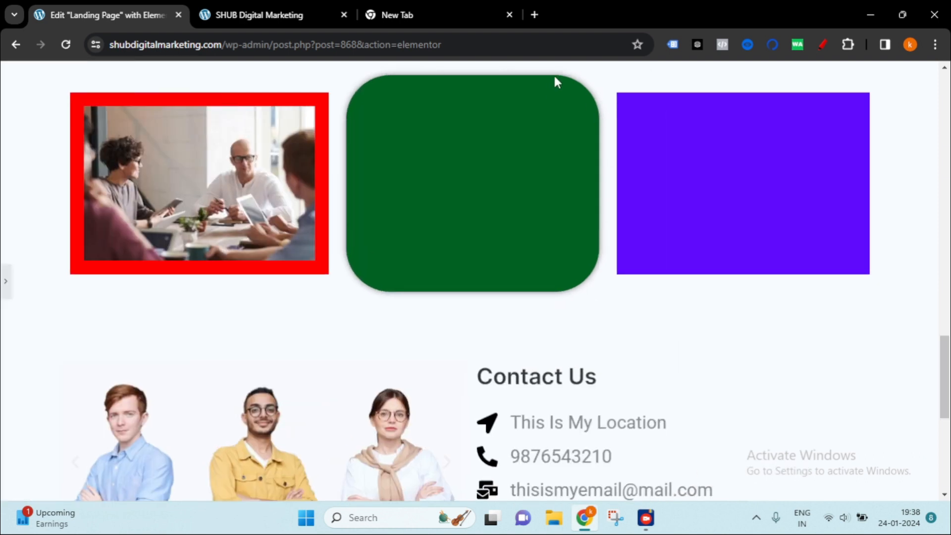
{"action": "scroll", "coordinate": [602, 222], "scroll_direction": "up", "scroll_amount": 1}
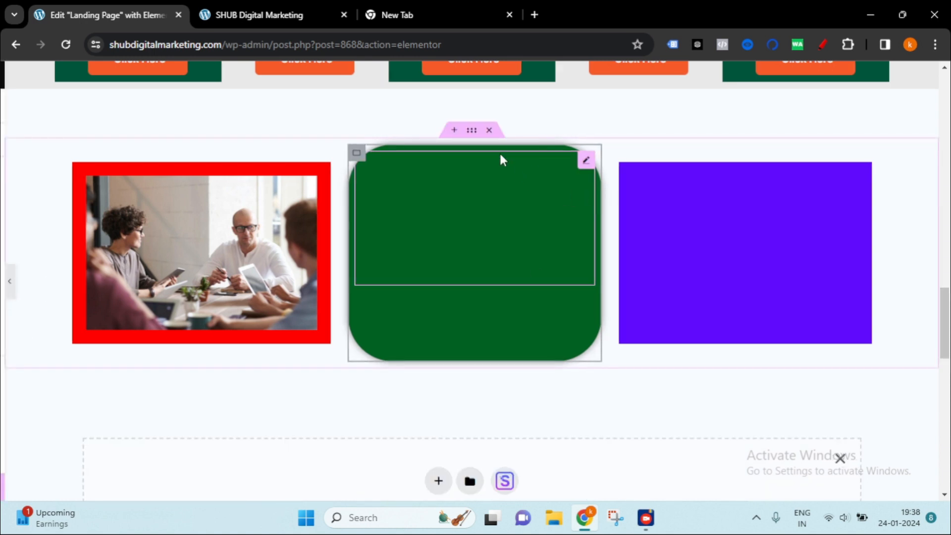
{"action": "left_click", "coordinate": [499, 152]}
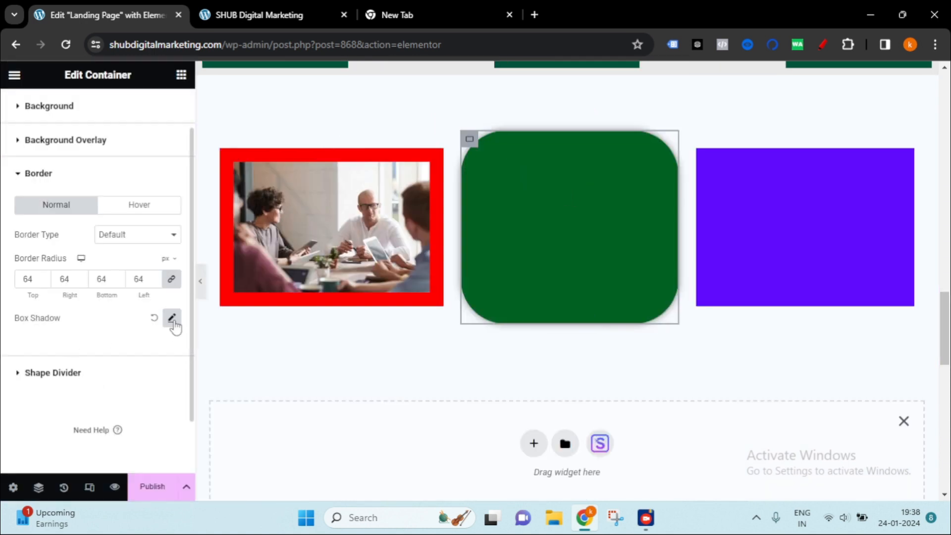
Step: Set the green container's shadow blur to 71 and its colour to opaque black, rgba(0, 0, 0, 1), and preview the result
{"action": "left_click", "coordinate": [172, 318]}
{"action": "scroll", "coordinate": [90, 379], "scroll_direction": "down", "scroll_amount": 1}
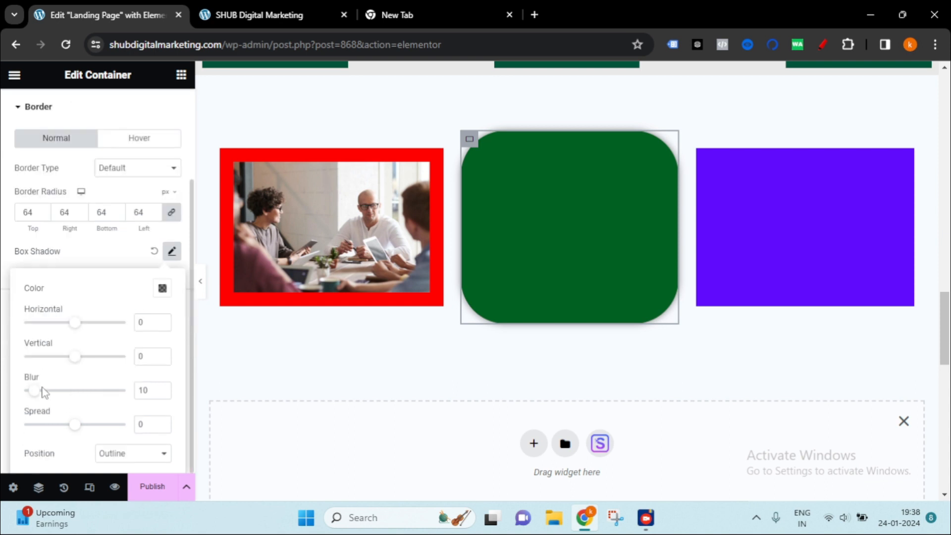
{"action": "left_click_drag", "start_coordinate": [35, 390], "coordinate": [98, 394]}
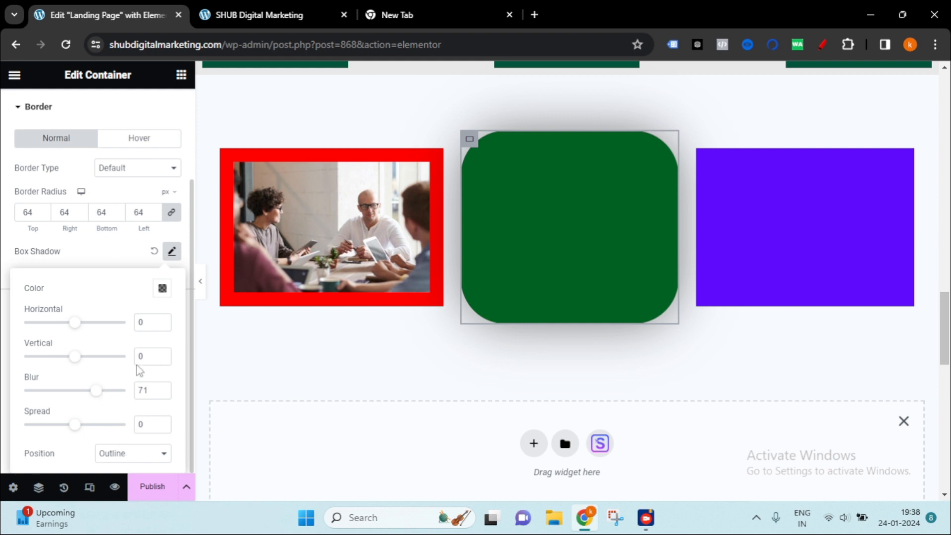
{"action": "left_click", "coordinate": [162, 288]}
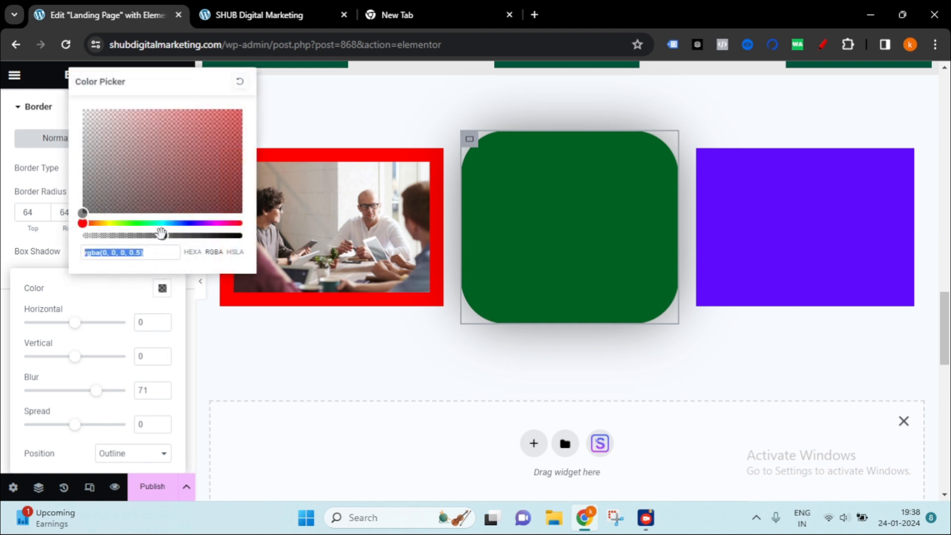
{"action": "left_click_drag", "start_coordinate": [163, 237], "coordinate": [243, 236]}
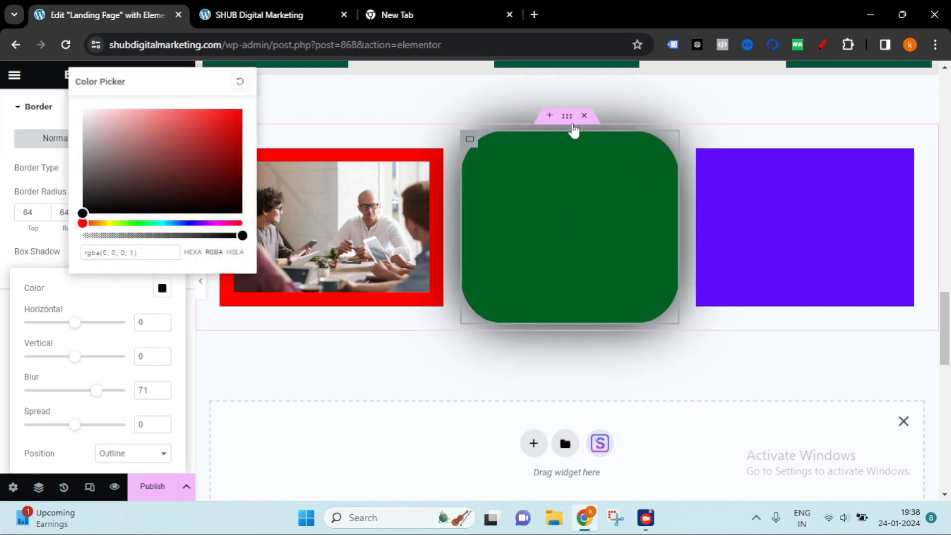
{"action": "left_click", "coordinate": [201, 283]}
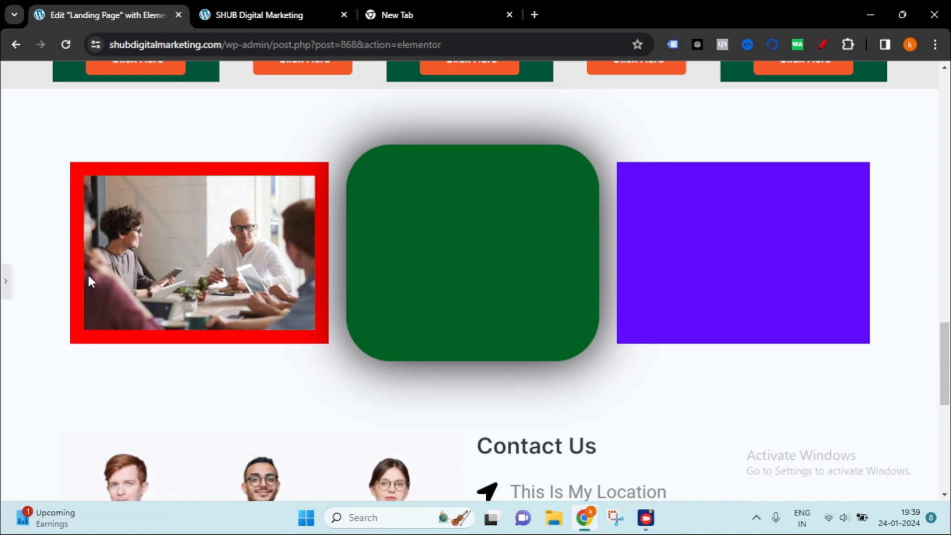
{"action": "left_click", "coordinate": [6, 287]}
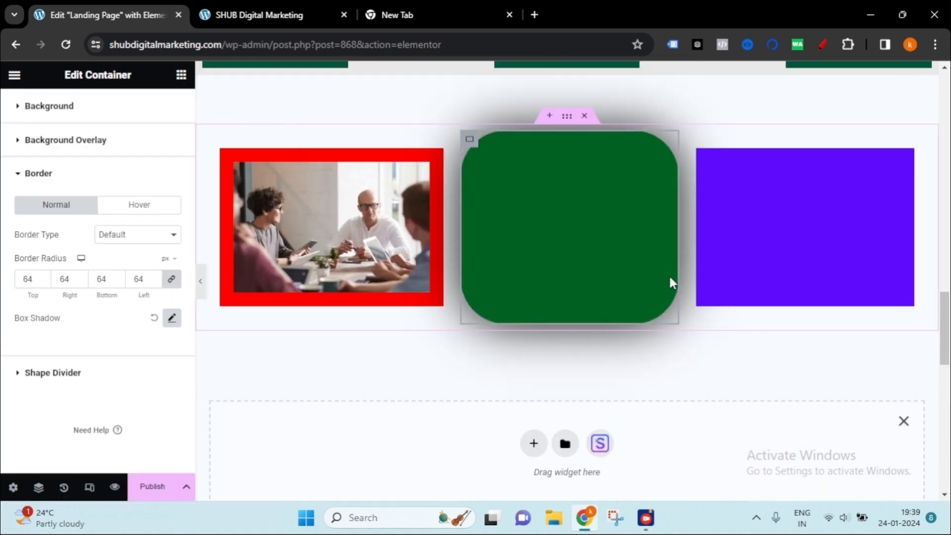
Step: Compare the shadowed green container with the two Search Engine Optimization card rows above it
{"action": "scroll", "coordinate": [581, 219], "scroll_direction": "up", "scroll_amount": 8}
{"action": "scroll", "coordinate": [573, 205], "scroll_direction": "down", "scroll_amount": 4}
{"action": "scroll", "coordinate": [572, 204], "scroll_direction": "up", "scroll_amount": 4}
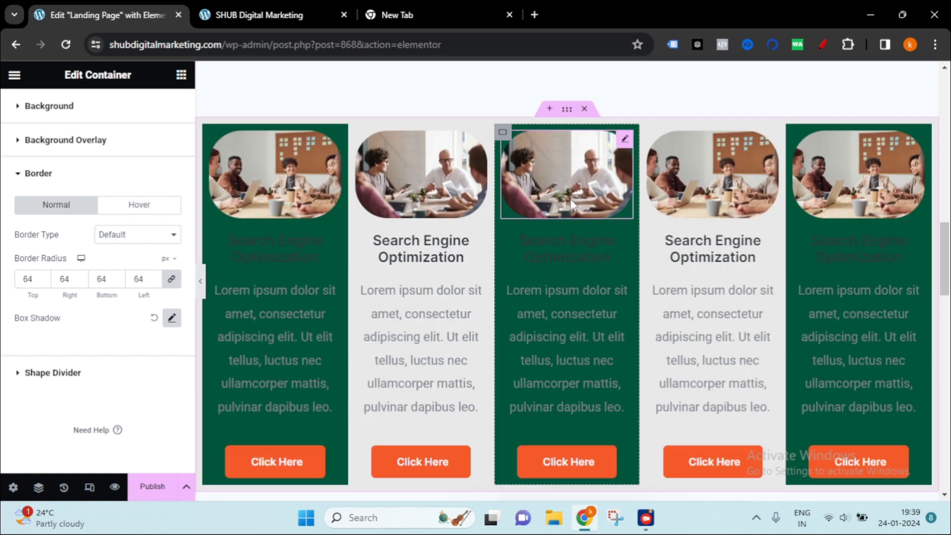
{"action": "scroll", "coordinate": [571, 204], "scroll_direction": "down", "scroll_amount": 7}
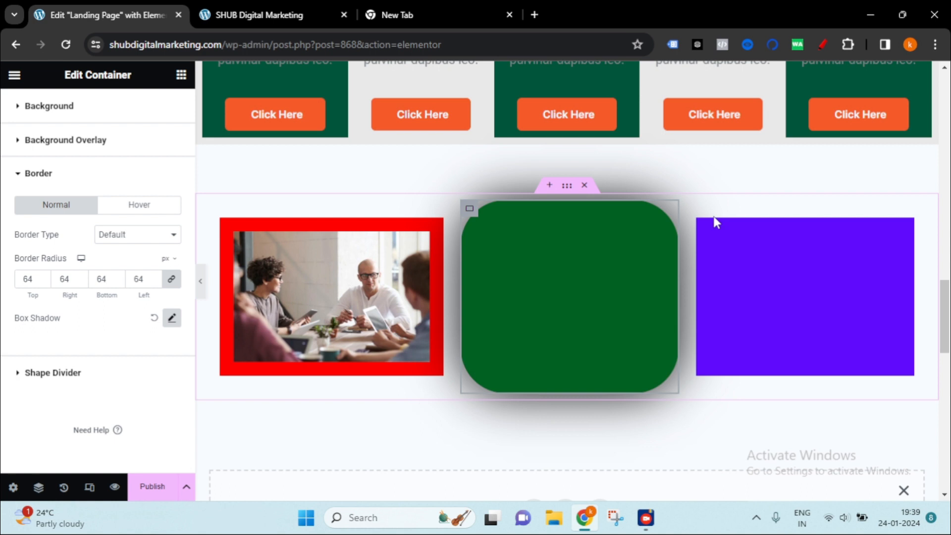
{"action": "scroll", "coordinate": [715, 216], "scroll_direction": "up", "scroll_amount": 7}
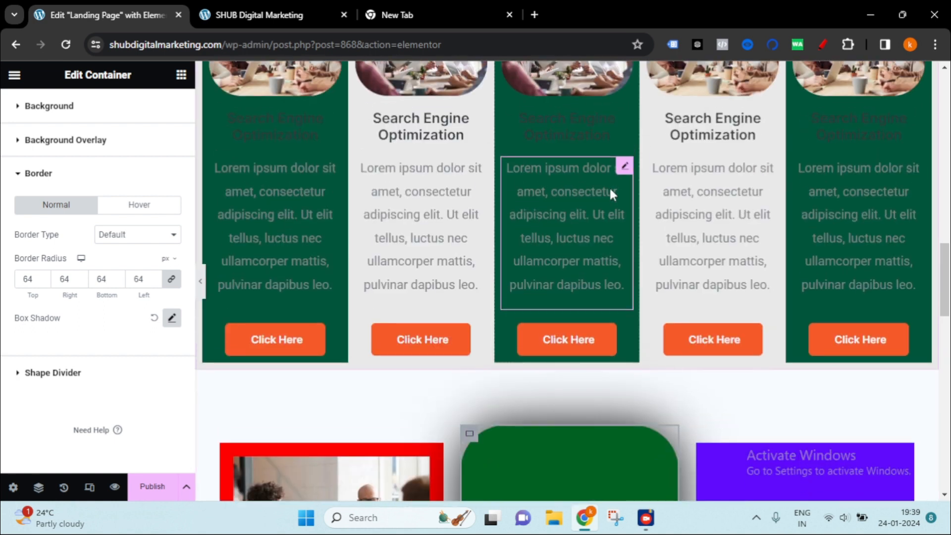
{"action": "scroll", "coordinate": [555, 163], "scroll_direction": "up", "scroll_amount": 4}
{"action": "scroll", "coordinate": [646, 267], "scroll_direction": "down", "scroll_amount": 6}
{"action": "scroll", "coordinate": [647, 268], "scroll_direction": "up", "scroll_amount": 9}
{"action": "scroll", "coordinate": [701, 271], "scroll_direction": "down", "scroll_amount": 6}
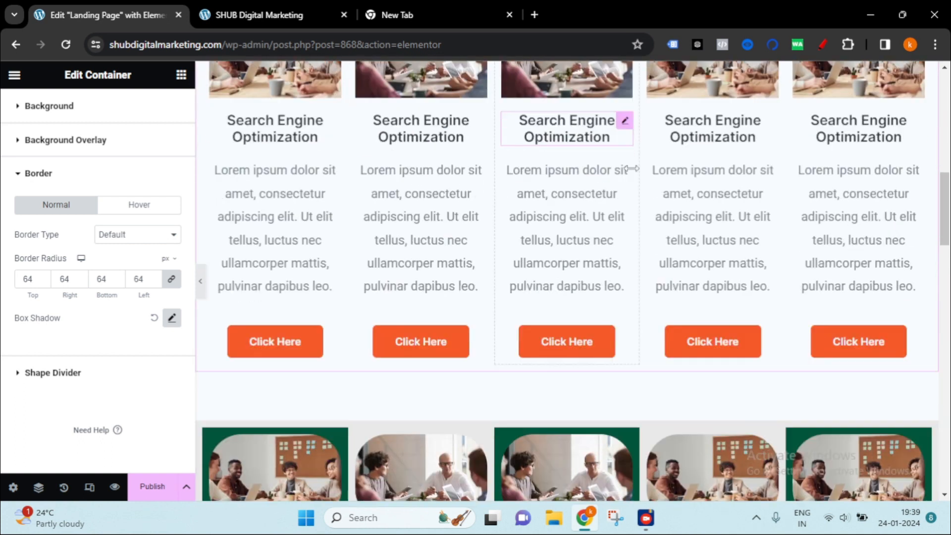
{"action": "scroll", "coordinate": [701, 272], "scroll_direction": "down", "scroll_amount": 1}
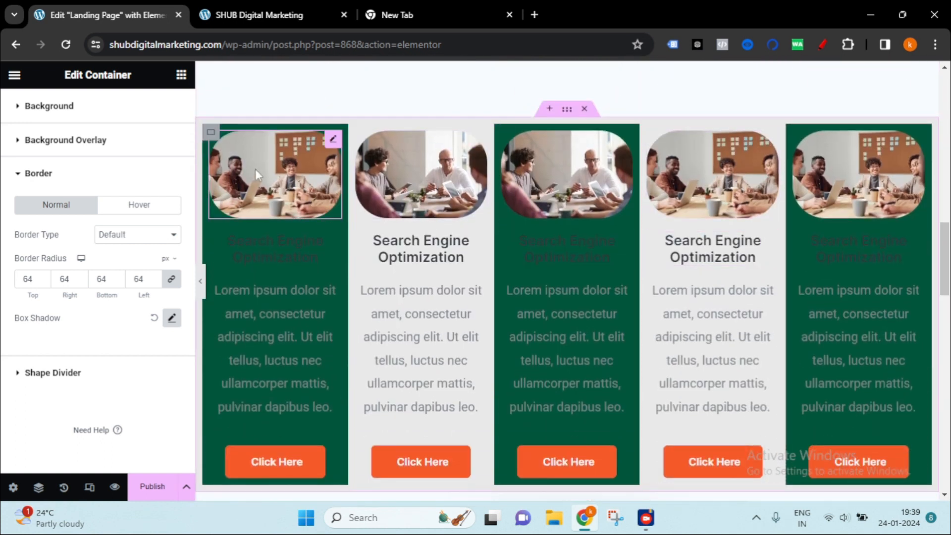
Step: Set a linked margin of 15 px on all four sides of the first card container in the rounded-image row
{"action": "left_click", "coordinate": [211, 133]}
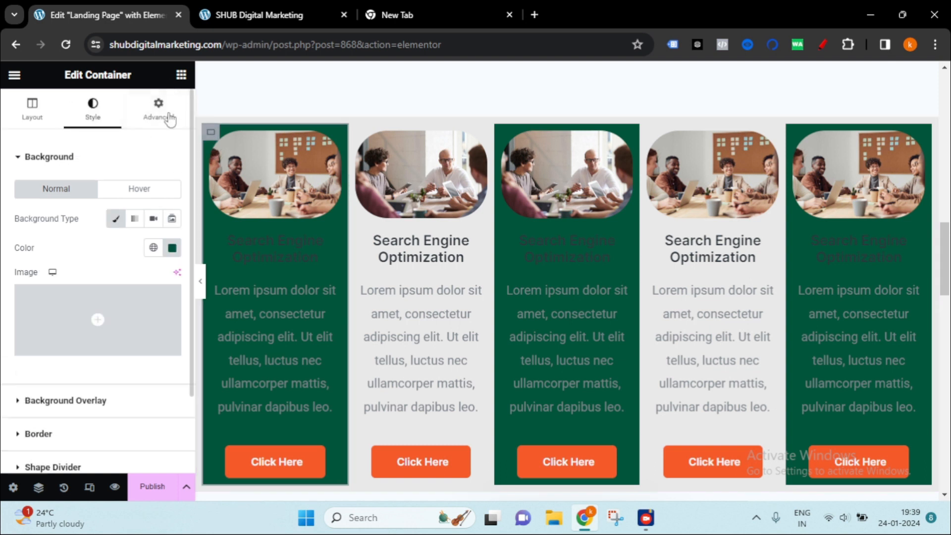
{"action": "left_click", "coordinate": [164, 122]}
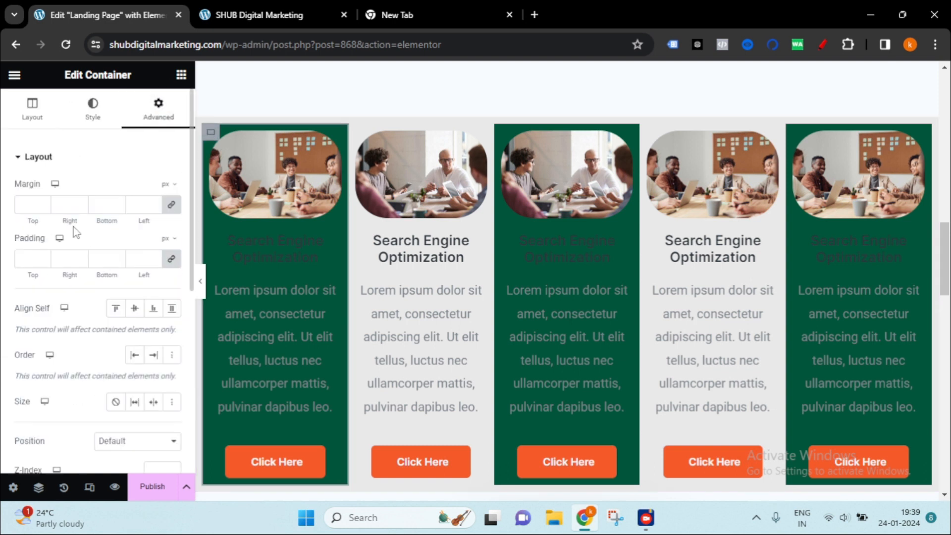
{"action": "left_click", "coordinate": [24, 201]}
{"action": "type", "text": "15"}
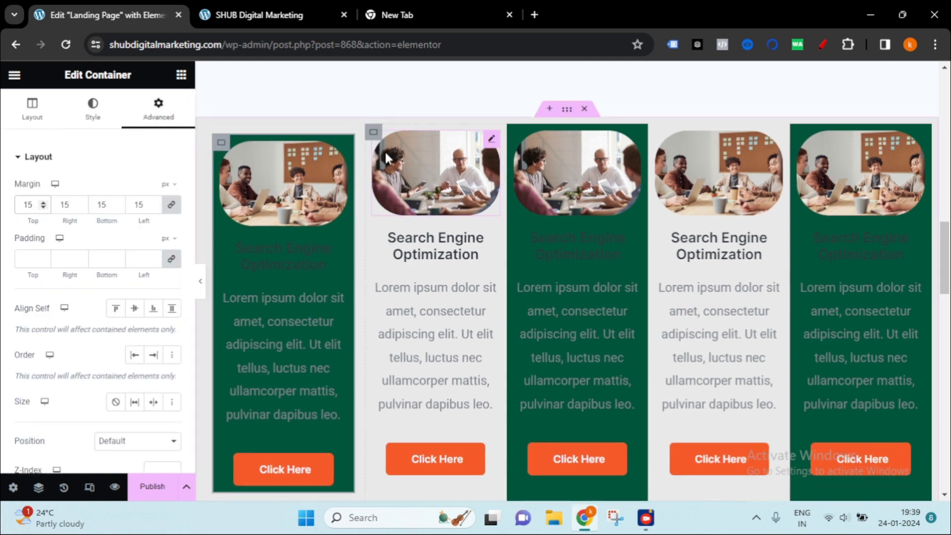
Step: Set a linked margin of 15 px on all four sides of the second card container in the same row
{"action": "left_click", "coordinate": [375, 137]}
{"action": "left_click", "coordinate": [159, 110]}
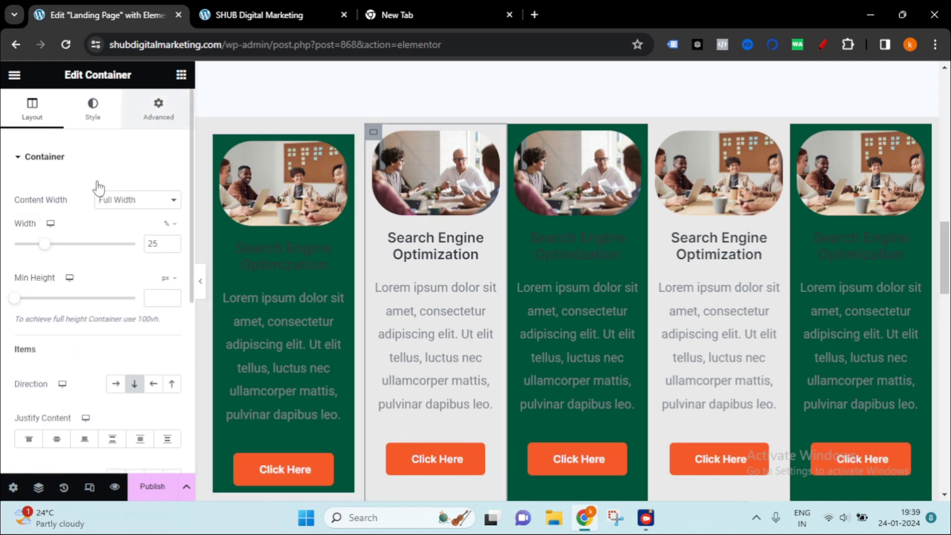
{"action": "left_click", "coordinate": [27, 205]}
{"action": "type", "text": "15"}
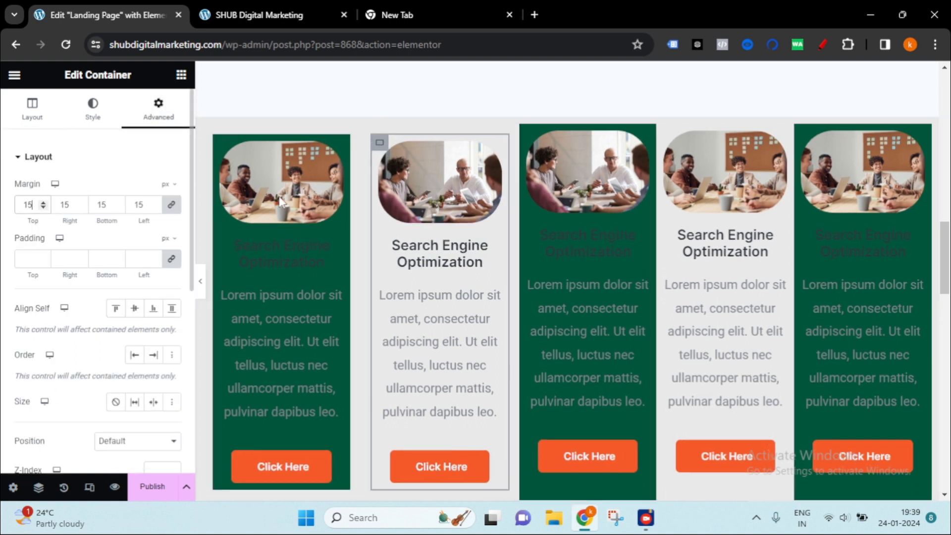
Step: Set a linked margin of 15 px on all four sides of the third card container in the rounded-image row
{"action": "left_click", "coordinate": [528, 131]}
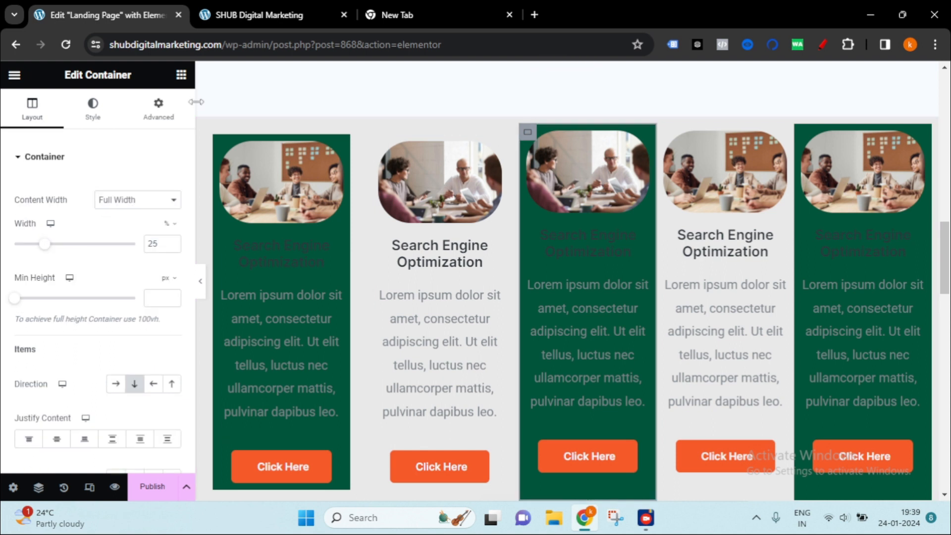
{"action": "left_click", "coordinate": [159, 110]}
{"action": "left_click", "coordinate": [28, 206]}
{"action": "type", "text": "15"}
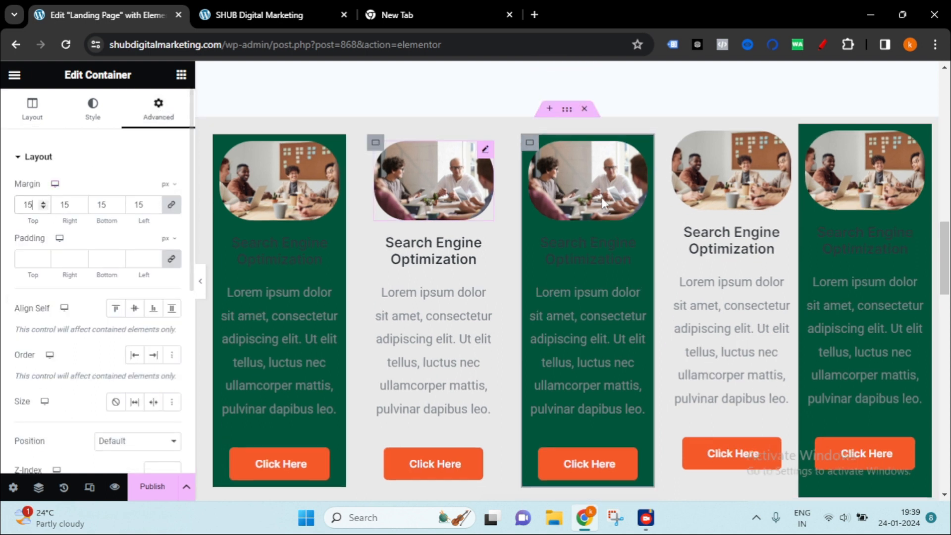
Step: Set a linked margin of 15 px on all four sides of the fourth card container in the rounded-image row
{"action": "left_click", "coordinate": [673, 134]}
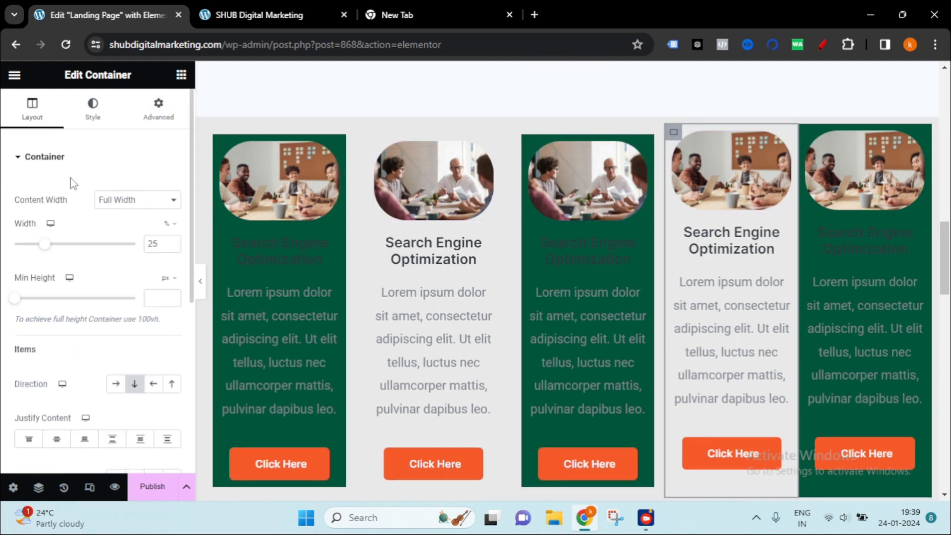
{"action": "left_click", "coordinate": [159, 110]}
{"action": "left_click", "coordinate": [28, 204]}
{"action": "type", "text": "1"}
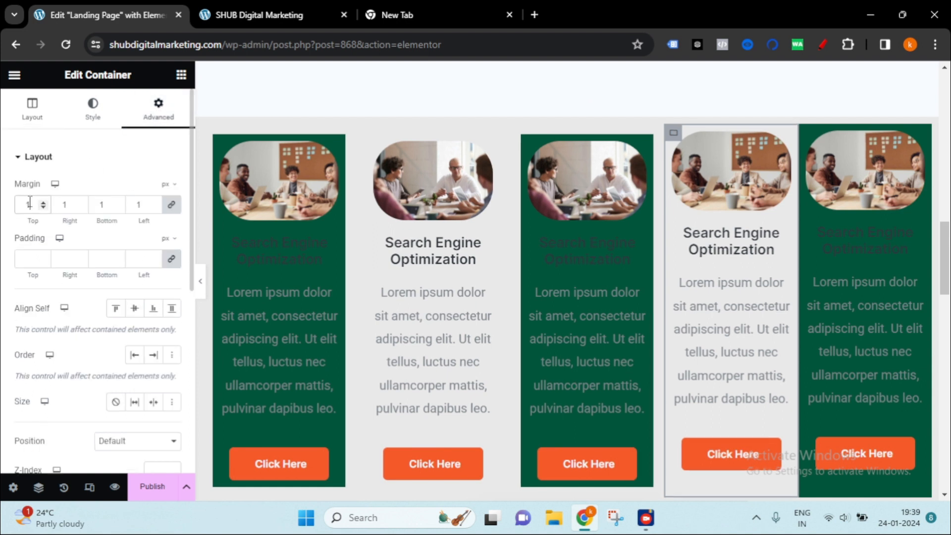
{"action": "type", "text": "5"}
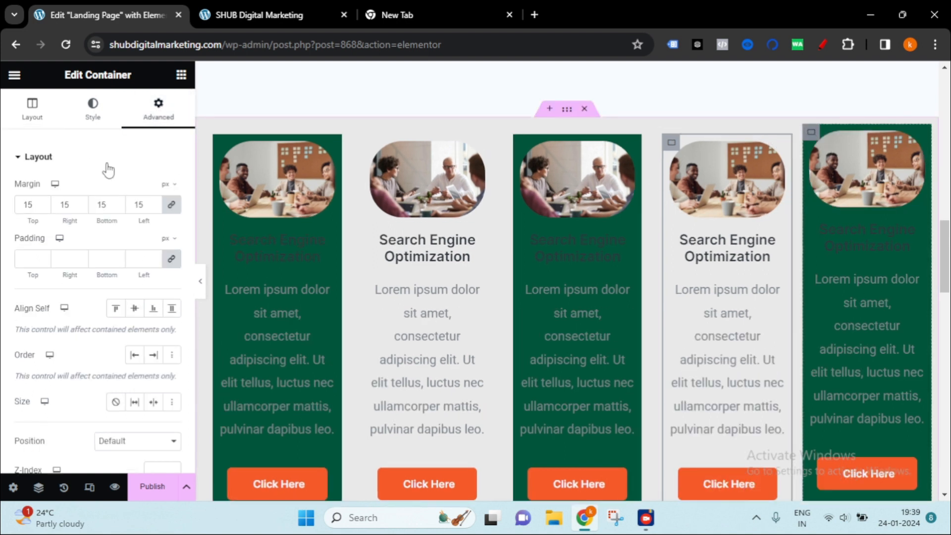
Step: Set a linked 15 px margin on all sides of the fifth card container and preview the spaced card row
{"action": "left_click", "coordinate": [152, 117]}
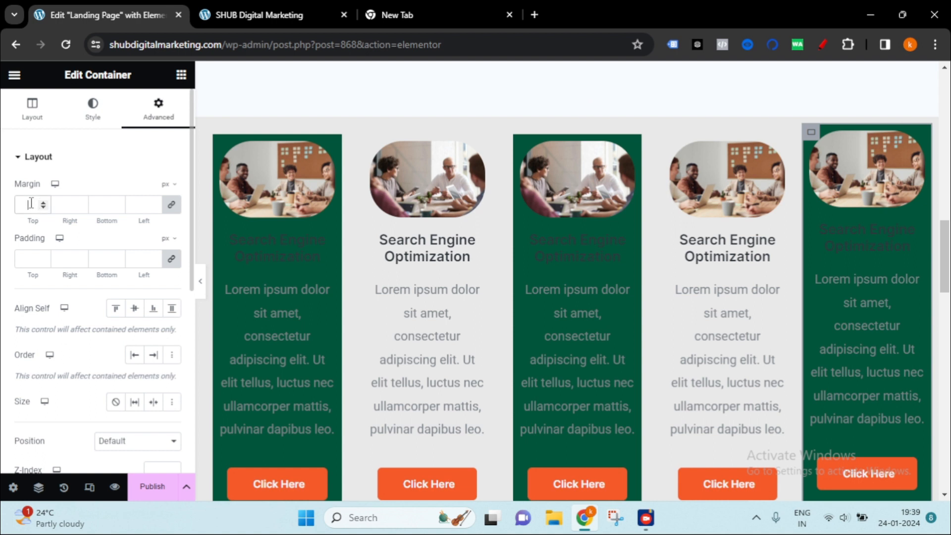
{"action": "left_click", "coordinate": [30, 205]}
{"action": "type", "text": "15"}
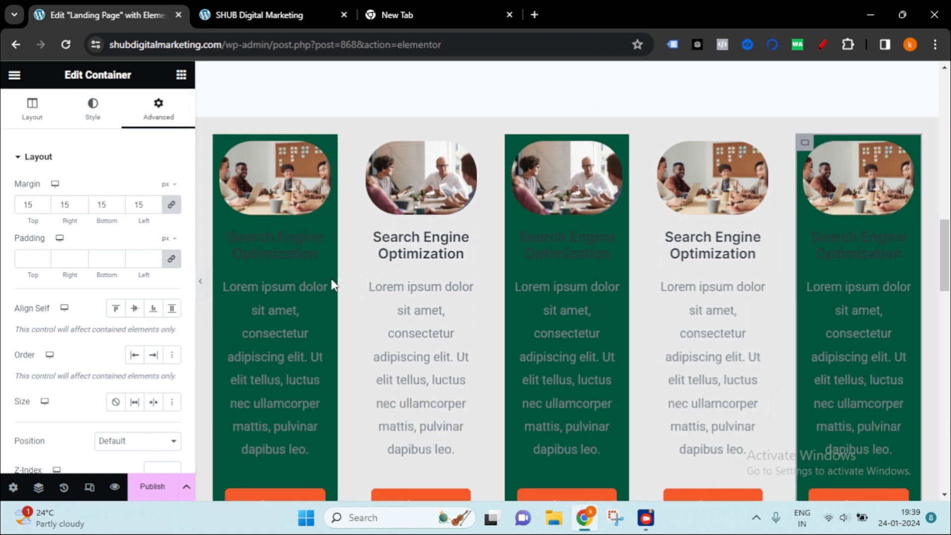
{"action": "key", "text": "ctrl+p"}
{"action": "scroll", "coordinate": [944, 286], "scroll_direction": "down", "scroll_amount": 3}
{"action": "scroll", "coordinate": [944, 287], "scroll_direction": "up", "scroll_amount": 3}
{"action": "scroll", "coordinate": [754, 306], "scroll_direction": "down", "scroll_amount": 3}
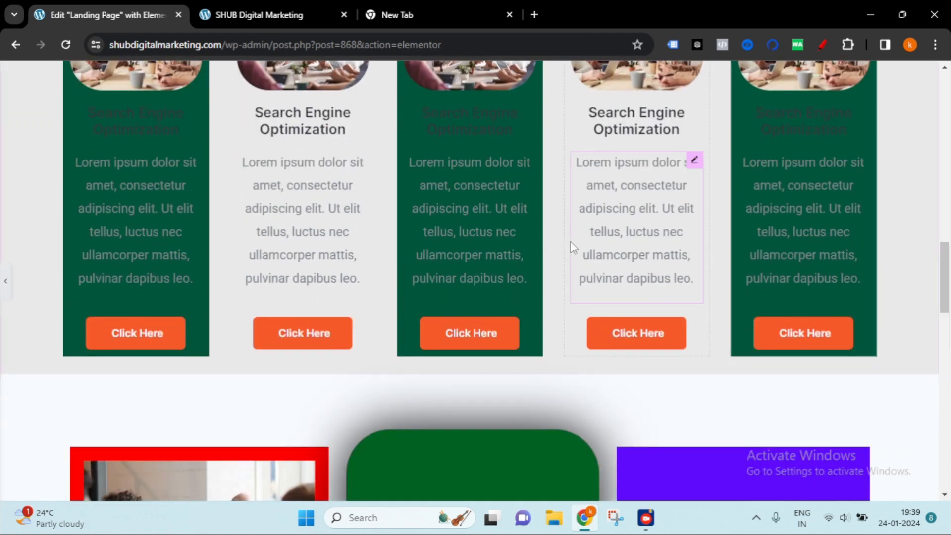
{"action": "key", "text": "ctrl+p"}
Step: Give the second card container a classic background in red, #FF0404
{"action": "scroll", "coordinate": [520, 233], "scroll_direction": "up", "scroll_amount": 3}
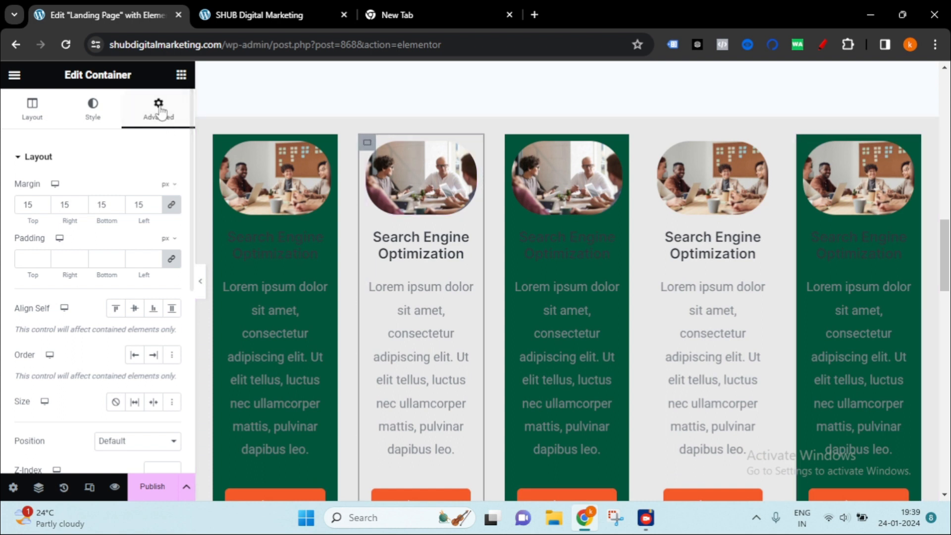
{"action": "left_click", "coordinate": [107, 115]}
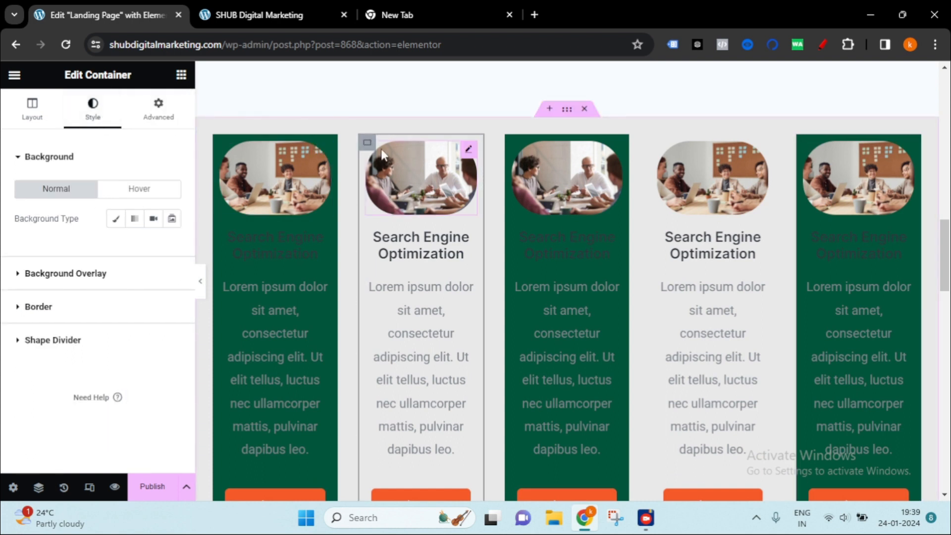
{"action": "left_click", "coordinate": [111, 218]}
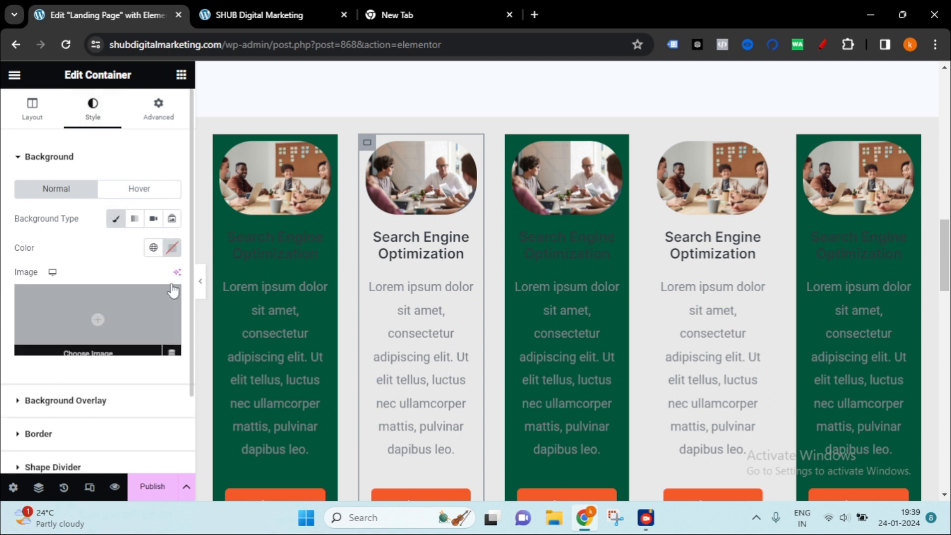
{"action": "left_click", "coordinate": [172, 248]}
{"action": "left_click", "coordinate": [250, 303]}
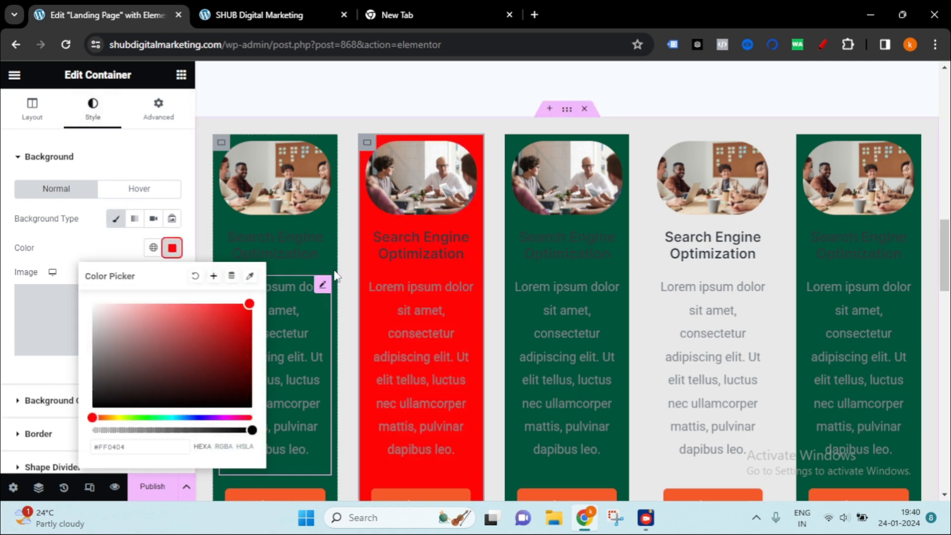
Step: Give the fourth card container a classic background in red, #F30404
{"action": "left_click", "coordinate": [158, 106]}
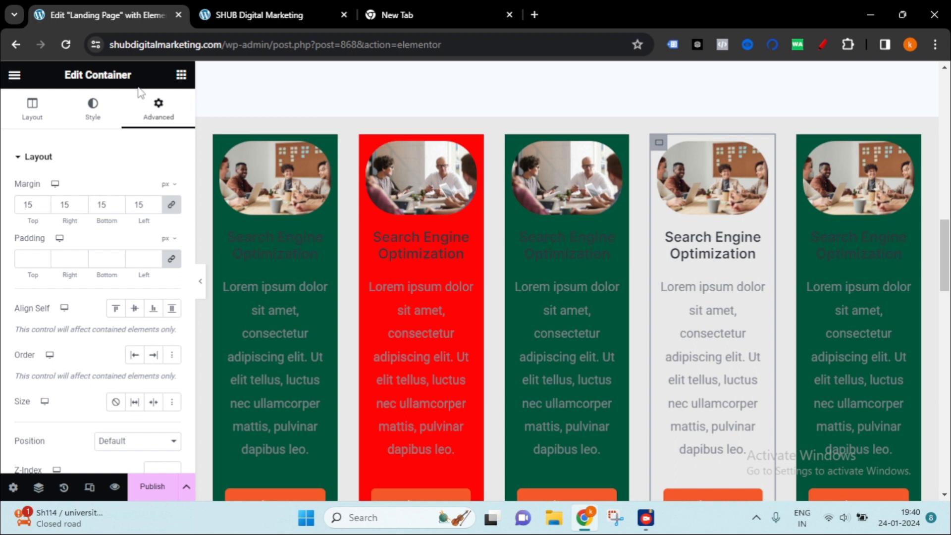
{"action": "left_click", "coordinate": [92, 109]}
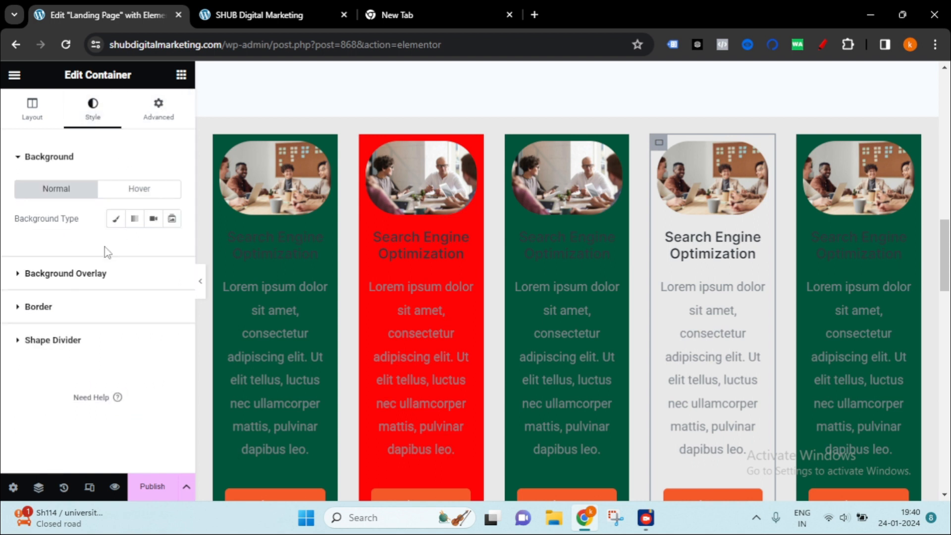
{"action": "left_click", "coordinate": [116, 218]}
{"action": "left_click", "coordinate": [173, 248]}
{"action": "left_click", "coordinate": [231, 304]}
{"action": "left_click_drag", "start_coordinate": [210, 302], "coordinate": [252, 304]}
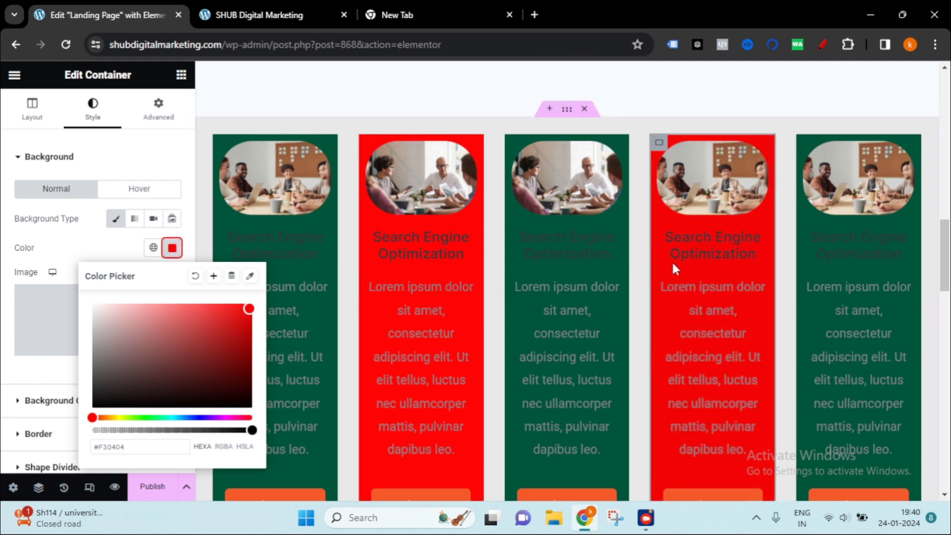
Step: Delete the Lorem ipsum text widget from each of the five cards in the rounded-image row
{"action": "scroll", "coordinate": [680, 257], "scroll_direction": "down", "scroll_amount": 4}
{"action": "left_click", "coordinate": [293, 162]}
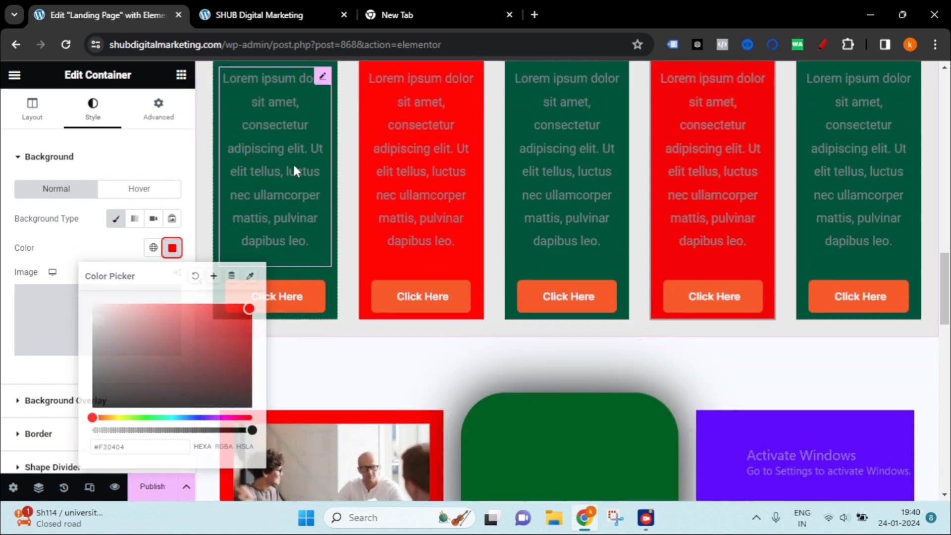
{"action": "right_click", "coordinate": [294, 166]}
{"action": "left_click", "coordinate": [359, 477]}
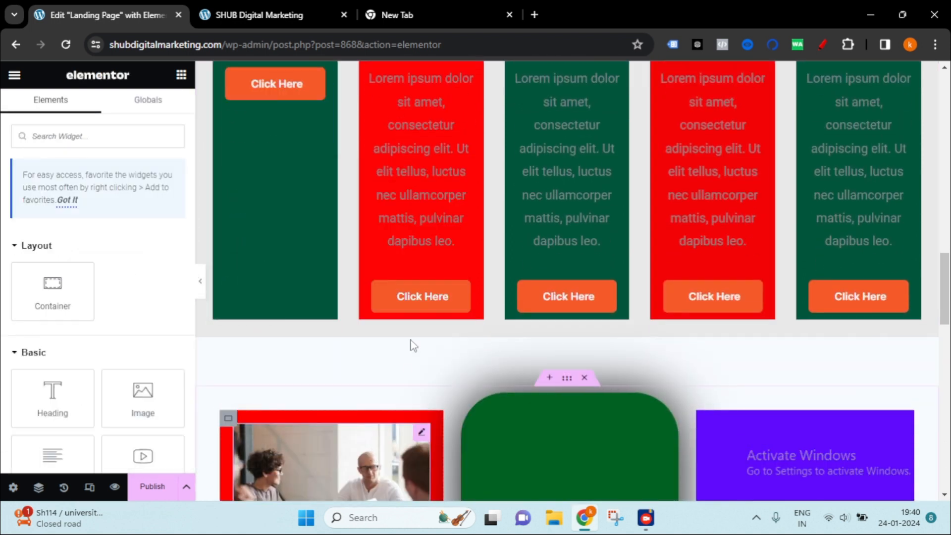
{"action": "right_click", "coordinate": [430, 138]}
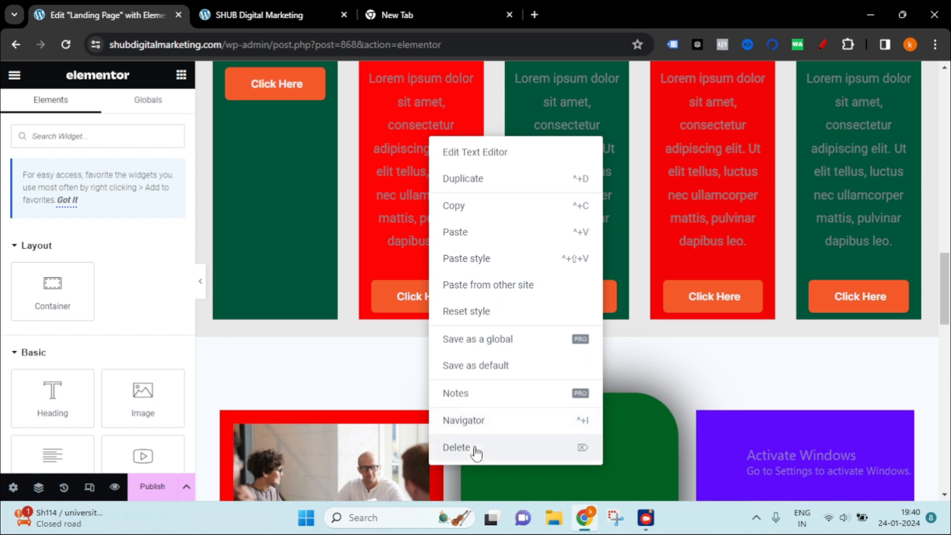
{"action": "left_click", "coordinate": [456, 447]}
{"action": "right_click", "coordinate": [575, 143]}
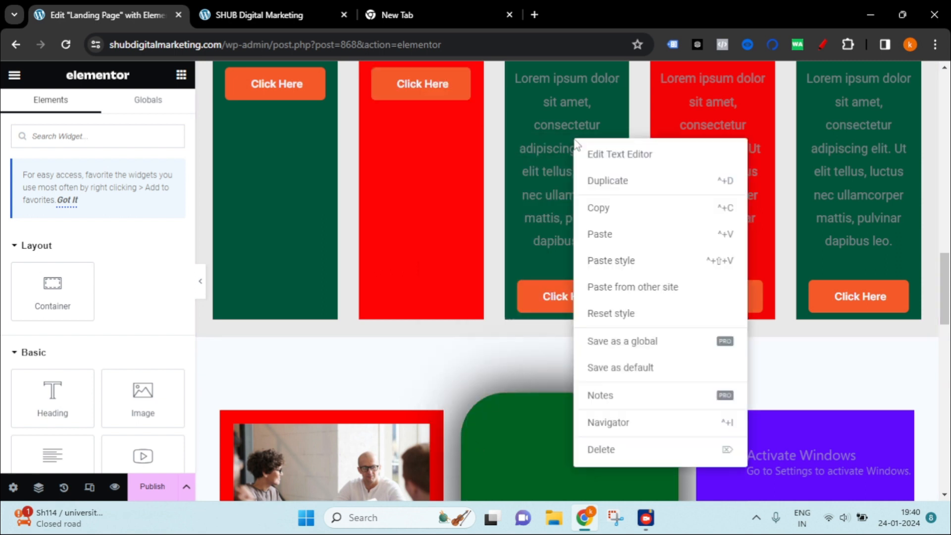
{"action": "left_click", "coordinate": [615, 450]}
{"action": "right_click", "coordinate": [718, 127]}
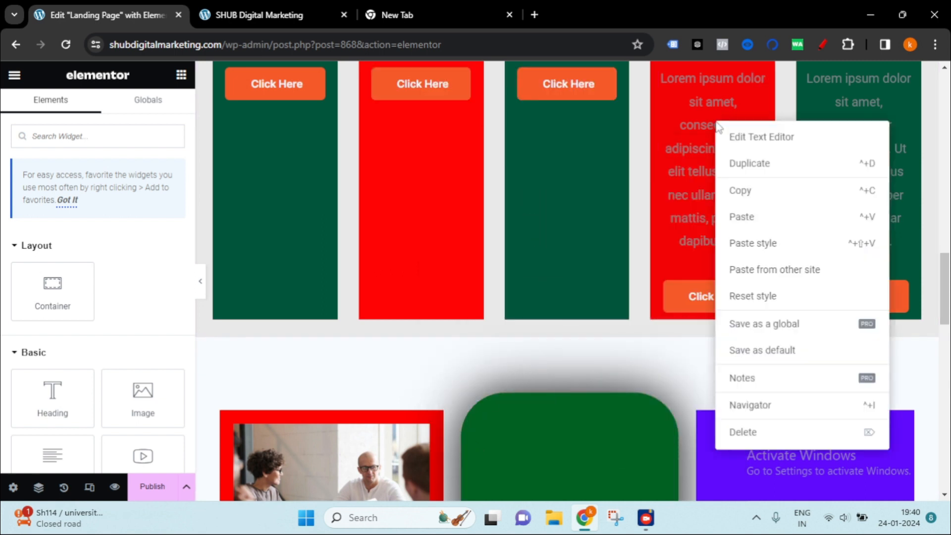
{"action": "left_click", "coordinate": [760, 434]}
{"action": "right_click", "coordinate": [846, 136]}
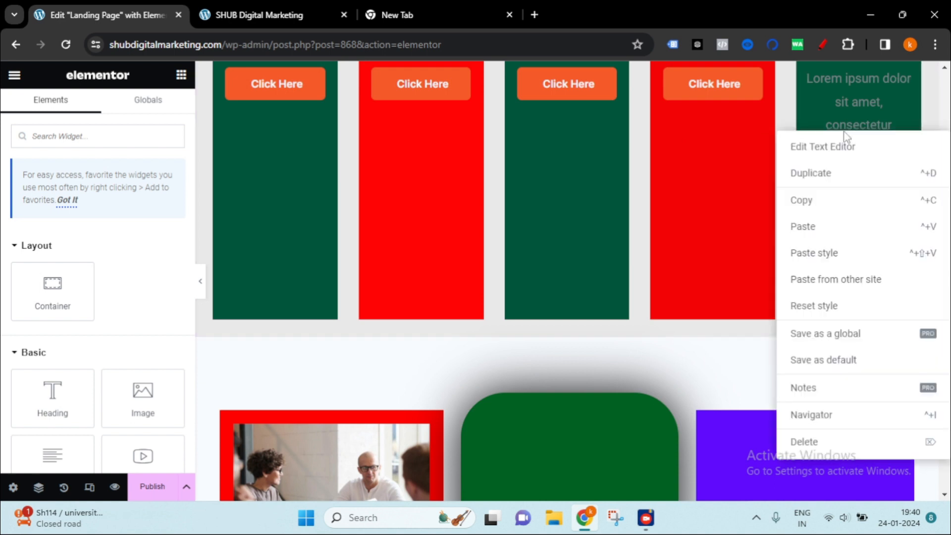
{"action": "left_click", "coordinate": [845, 440]}
Step: Preview the shortened green and red card row and compare it with the sections above and below it
{"action": "scroll", "coordinate": [599, 233], "scroll_direction": "up", "scroll_amount": 5}
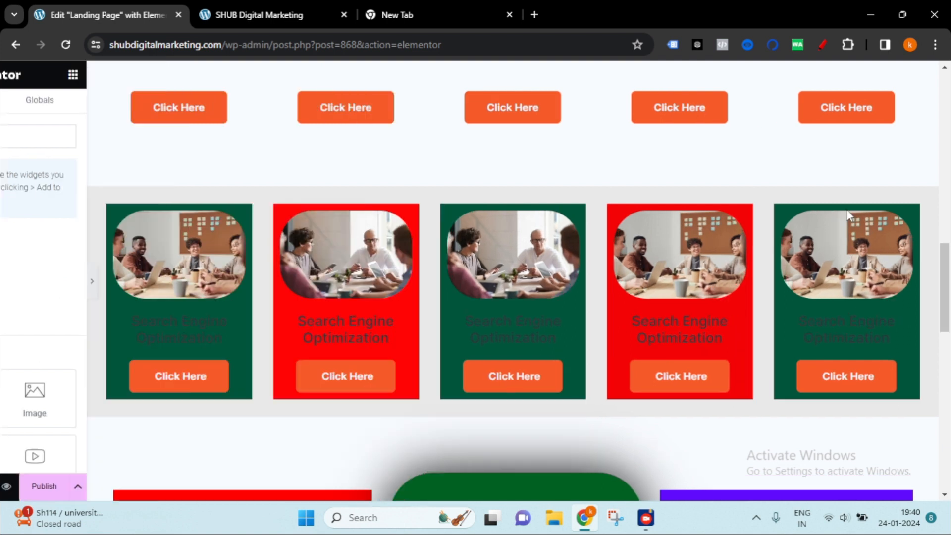
{"action": "scroll", "coordinate": [897, 224], "scroll_direction": "down", "scroll_amount": 2}
{"action": "scroll", "coordinate": [899, 233], "scroll_direction": "up", "scroll_amount": 1}
{"action": "scroll", "coordinate": [900, 234], "scroll_direction": "up", "scroll_amount": 1}
{"action": "scroll", "coordinate": [899, 235], "scroll_direction": "down", "scroll_amount": 1}
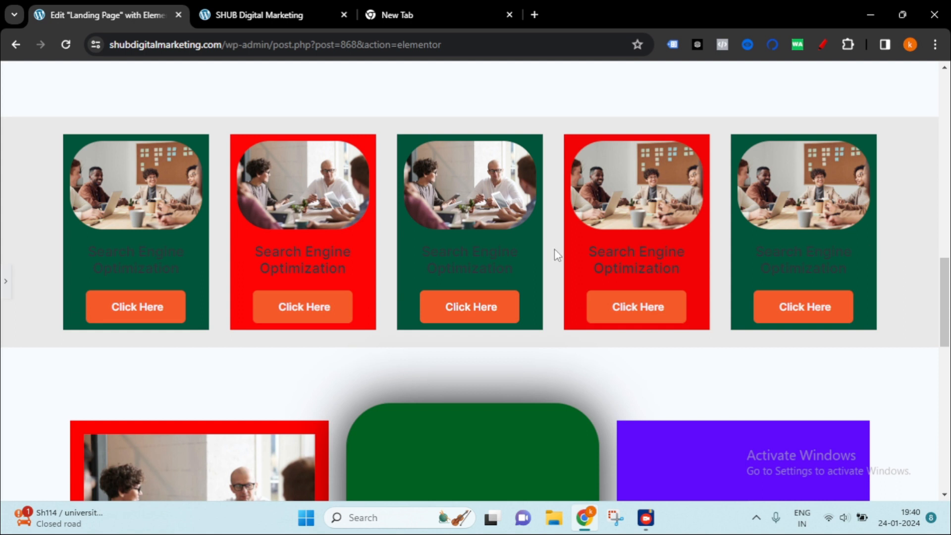
{"action": "scroll", "coordinate": [540, 306], "scroll_direction": "down", "scroll_amount": 3}
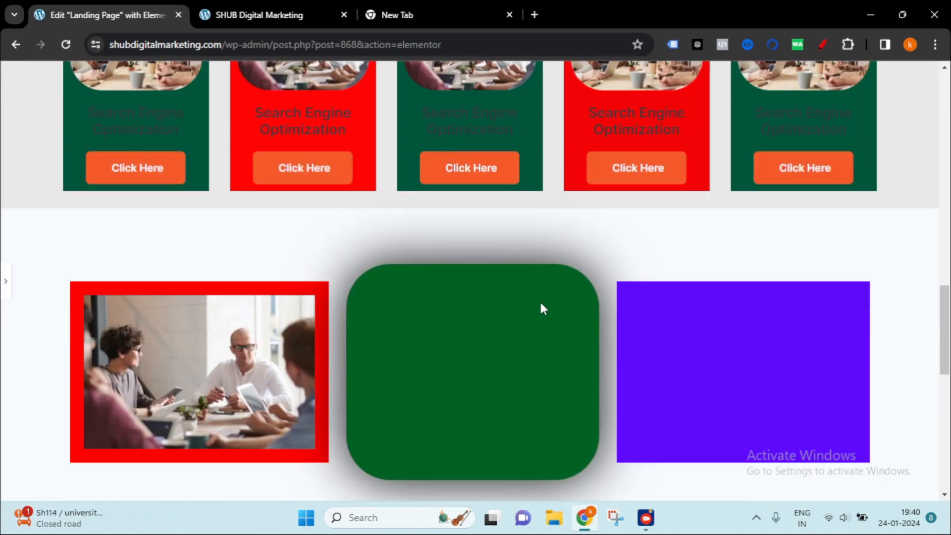
{"action": "scroll", "coordinate": [541, 308], "scroll_direction": "up", "scroll_amount": 8}
{"action": "scroll", "coordinate": [544, 308], "scroll_direction": "up", "scroll_amount": 6}
{"action": "scroll", "coordinate": [546, 306], "scroll_direction": "down", "scroll_amount": 5}
{"action": "scroll", "coordinate": [547, 305], "scroll_direction": "down", "scroll_amount": 12}
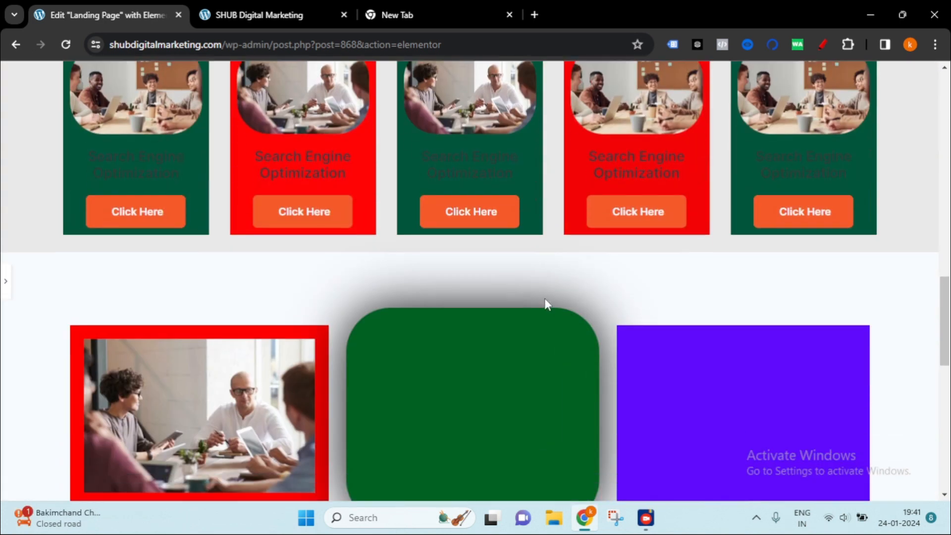
{"action": "scroll", "coordinate": [547, 303], "scroll_direction": "up", "scroll_amount": 12}
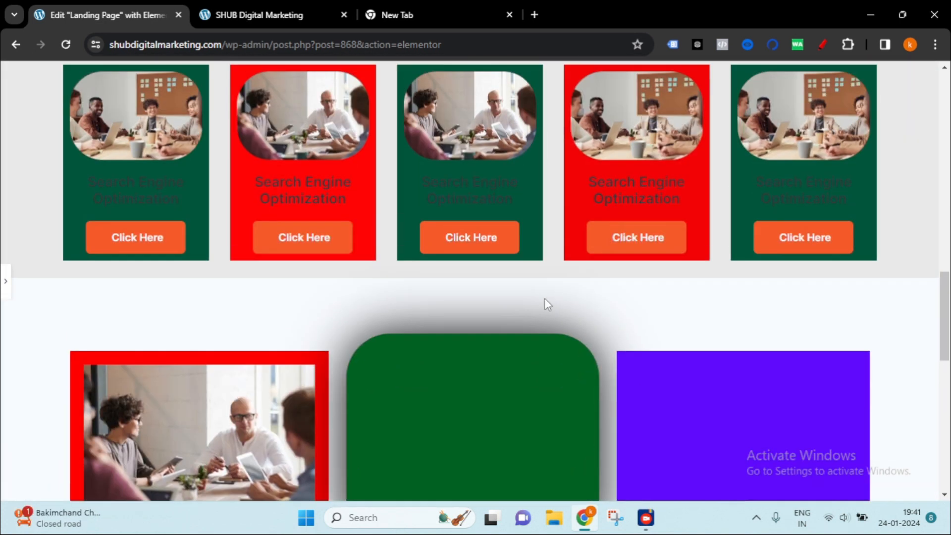
{"action": "scroll", "coordinate": [521, 272], "scroll_direction": "down", "scroll_amount": 4}
{"action": "scroll", "coordinate": [475, 267], "scroll_direction": "up", "scroll_amount": 2}
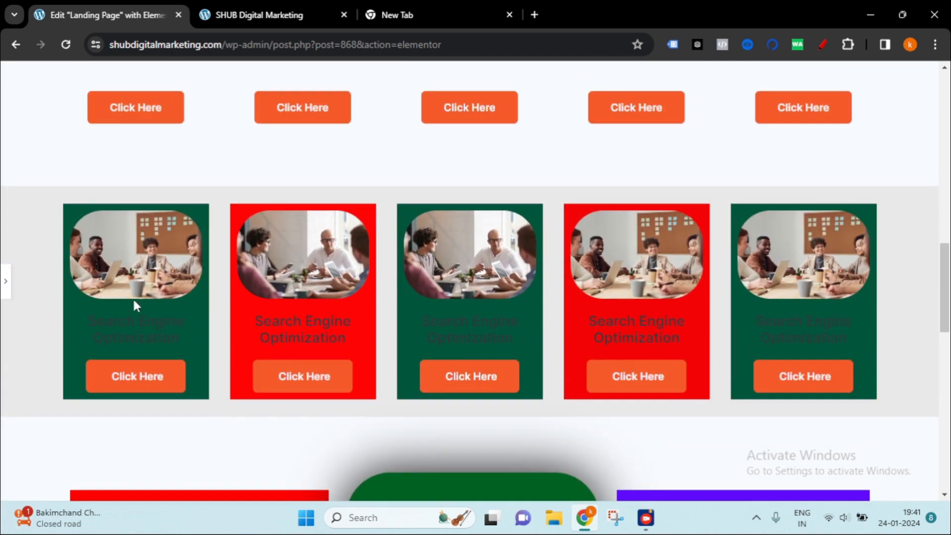
{"action": "key", "text": "ctrl+p"}
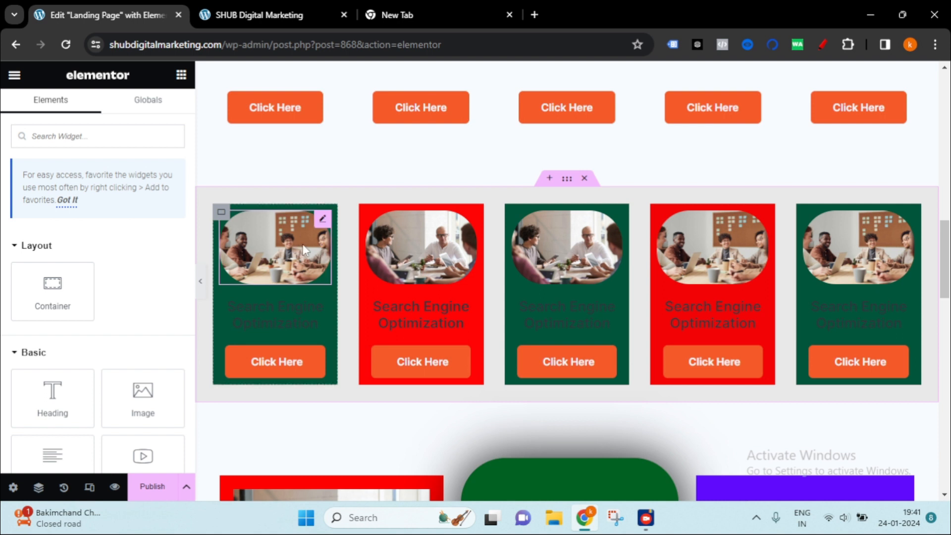
Step: Set the first card container's entrance animation to Bounce In Down in its motion effects
{"action": "left_click", "coordinate": [222, 213]}
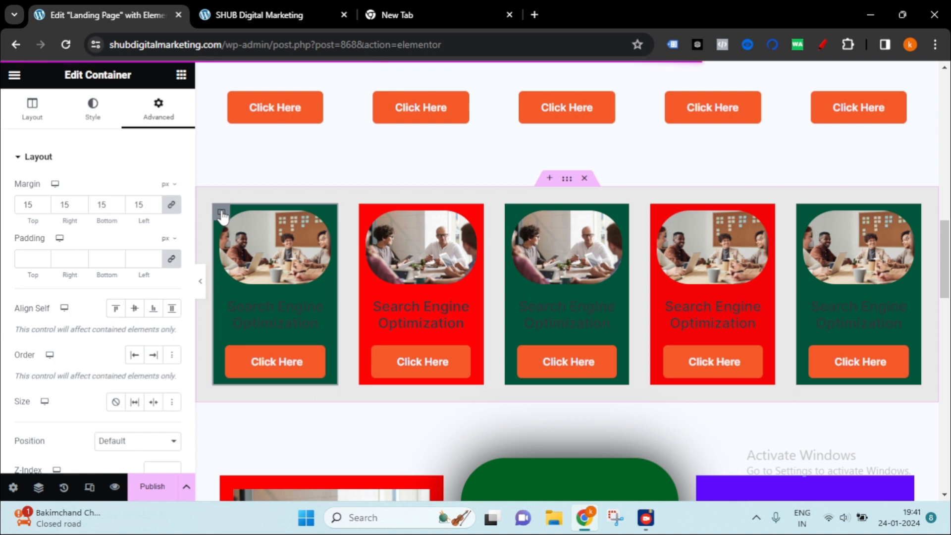
{"action": "scroll", "coordinate": [108, 233], "scroll_direction": "down", "scroll_amount": 7}
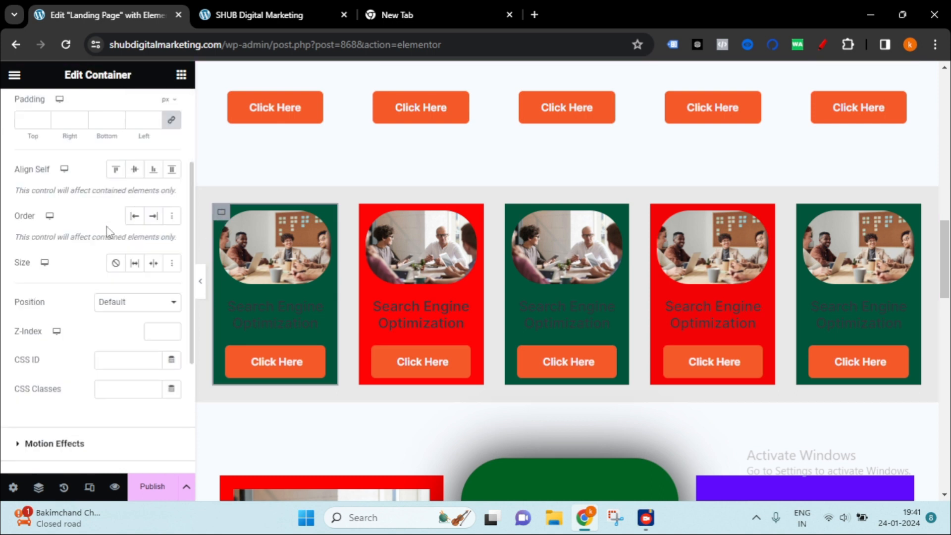
{"action": "left_click", "coordinate": [20, 241]}
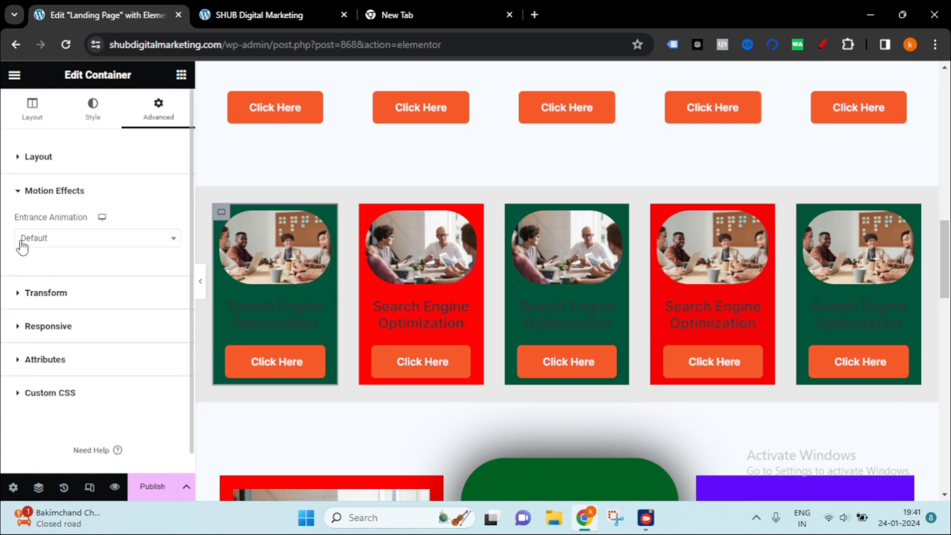
{"action": "left_click", "coordinate": [175, 243]}
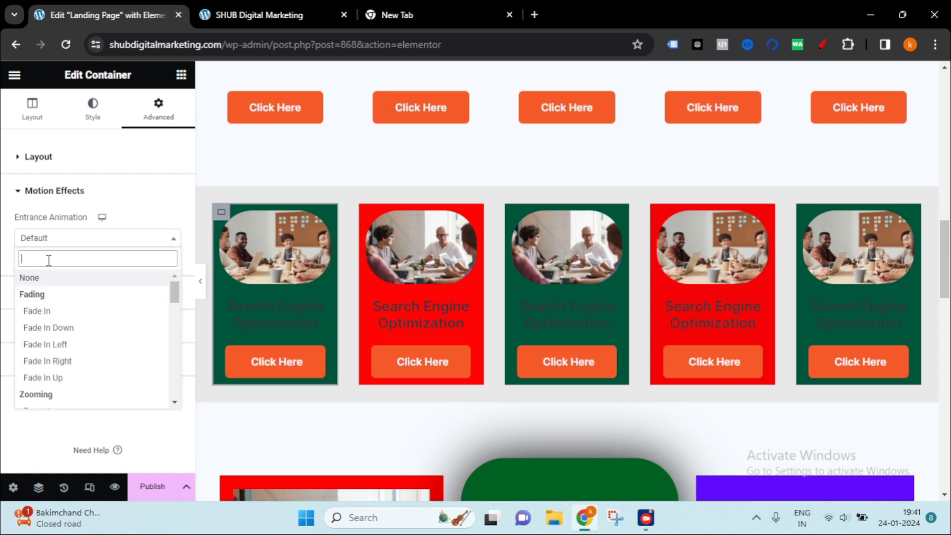
{"action": "scroll", "coordinate": [67, 295], "scroll_direction": "down", "scroll_amount": 2}
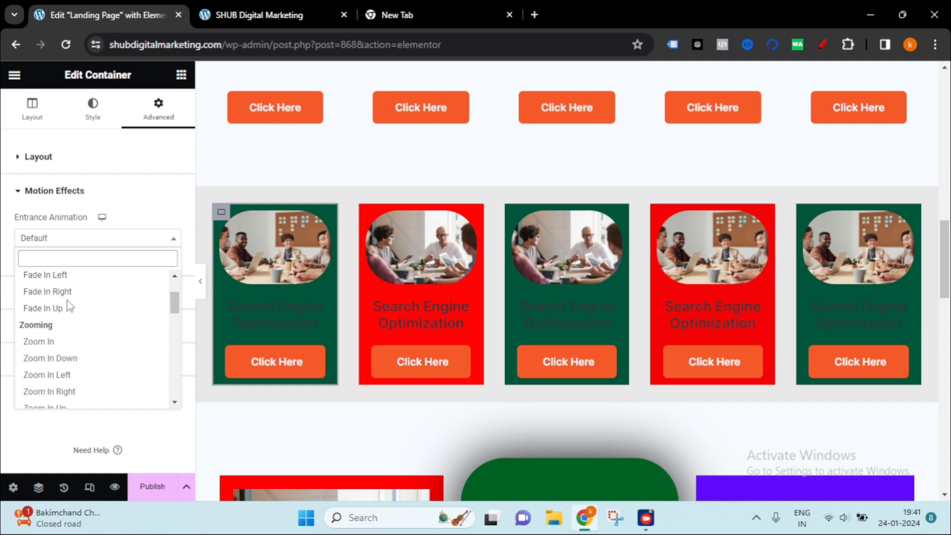
{"action": "scroll", "coordinate": [69, 302], "scroll_direction": "up", "scroll_amount": 1}
{"action": "scroll", "coordinate": [70, 303], "scroll_direction": "down", "scroll_amount": 3}
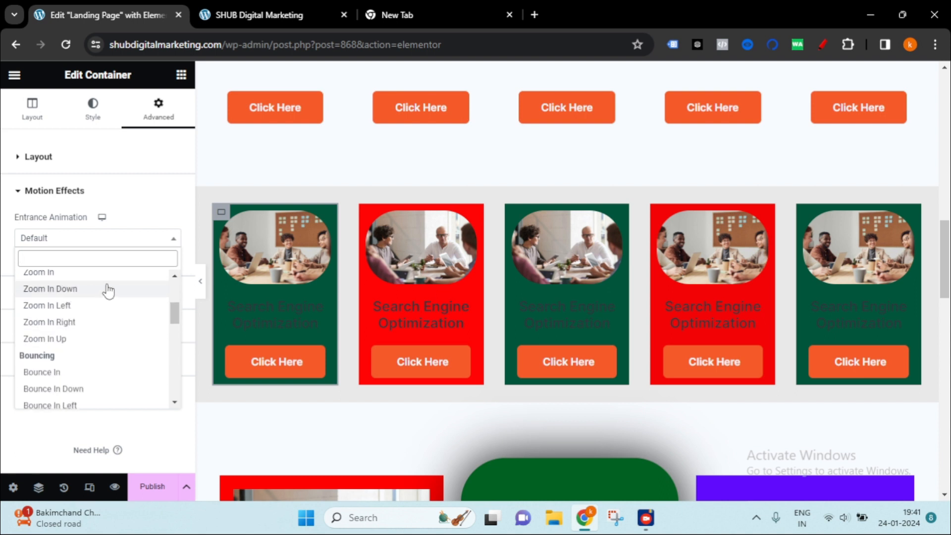
{"action": "scroll", "coordinate": [104, 292], "scroll_direction": "down", "scroll_amount": 2}
{"action": "left_click", "coordinate": [80, 327]}
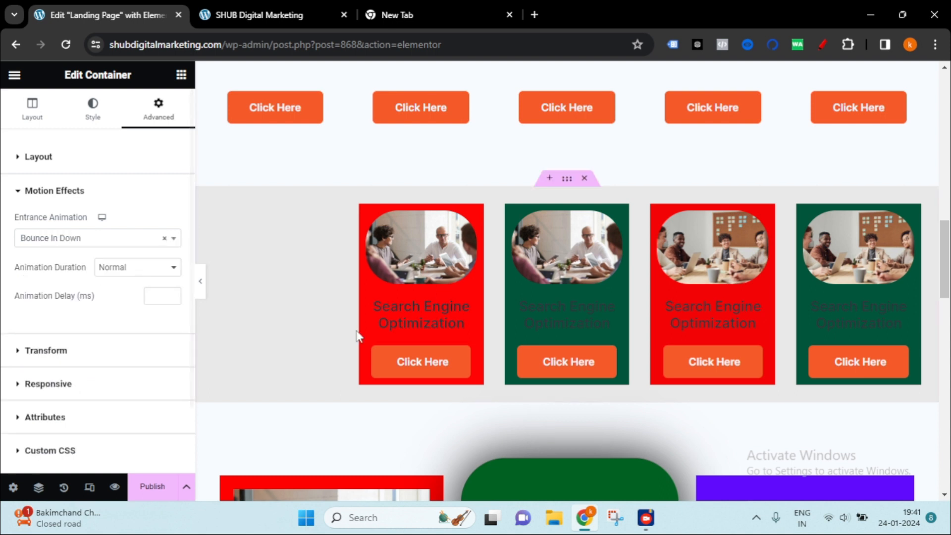
Step: Set the second card container's entrance animation to Bounce In Up in its motion effects
{"action": "left_click", "coordinate": [378, 226]}
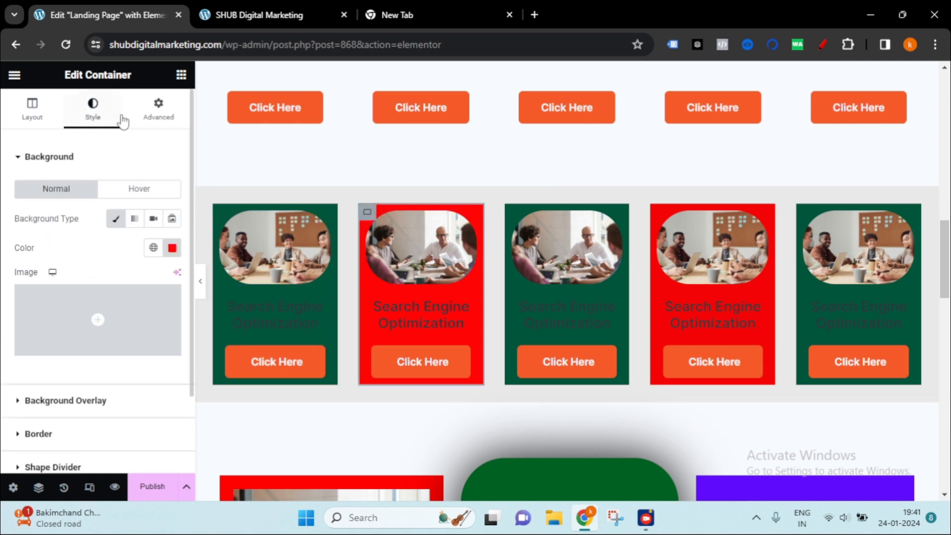
{"action": "left_click", "coordinate": [179, 117]}
{"action": "scroll", "coordinate": [99, 311], "scroll_direction": "down", "scroll_amount": 6}
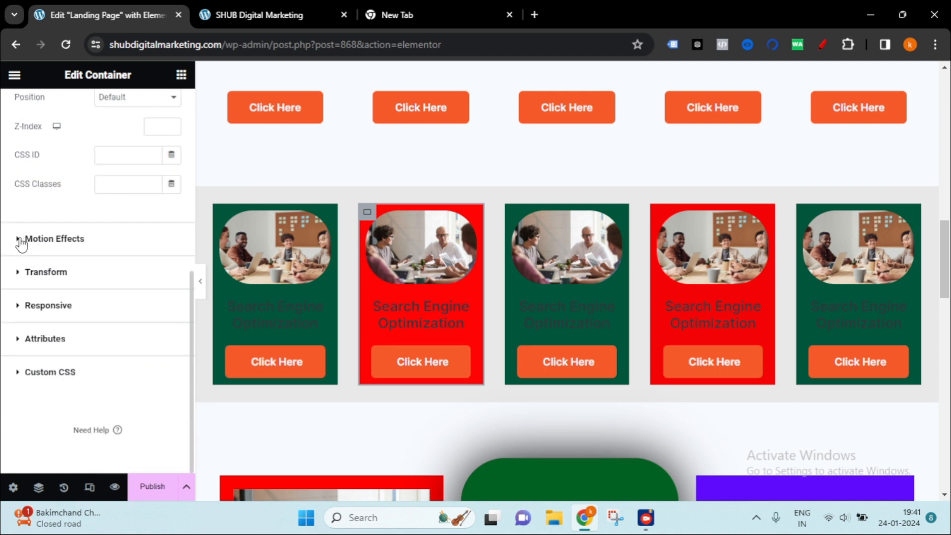
{"action": "left_click", "coordinate": [20, 240]}
{"action": "left_click", "coordinate": [138, 239]}
{"action": "scroll", "coordinate": [111, 325], "scroll_direction": "down", "scroll_amount": 5}
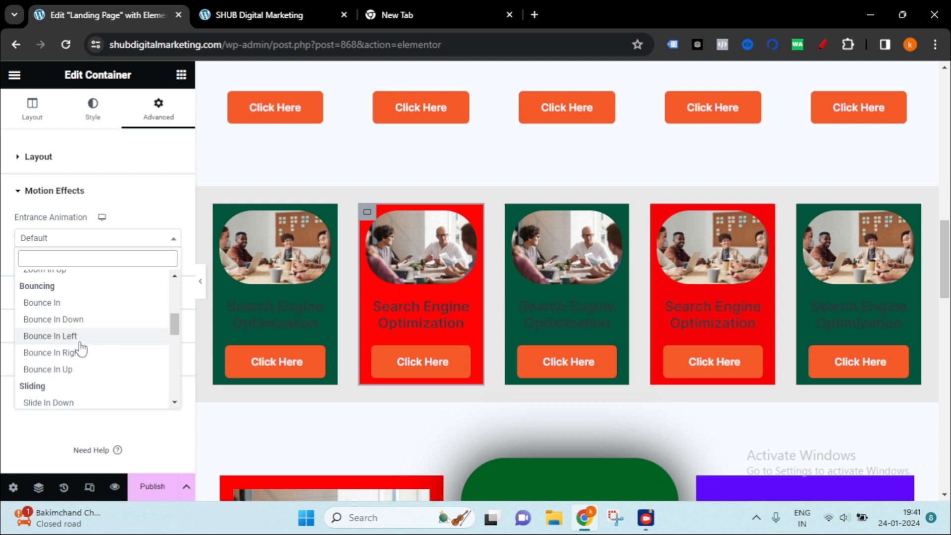
{"action": "left_click", "coordinate": [81, 370]}
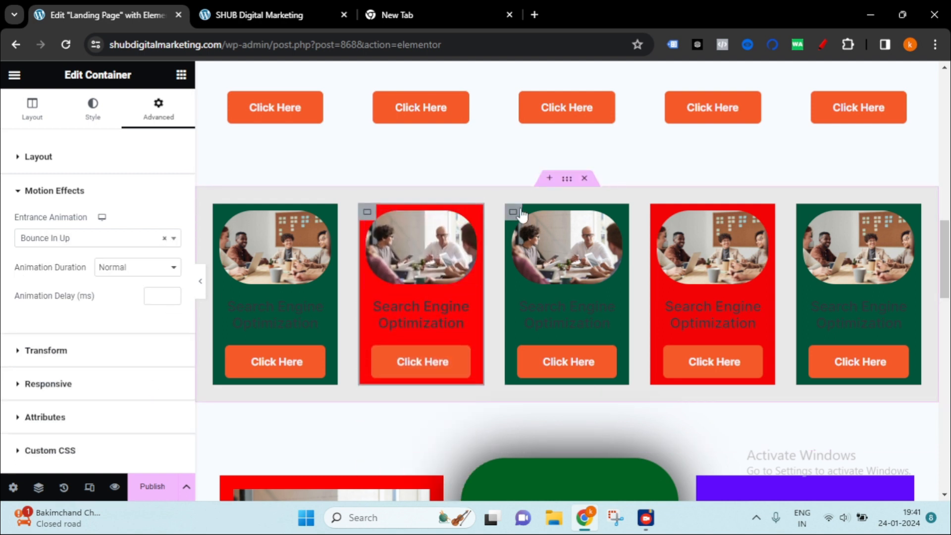
Step: Set the third card container's entrance animation to Bounce In in its motion effects
{"action": "left_click", "coordinate": [515, 214]}
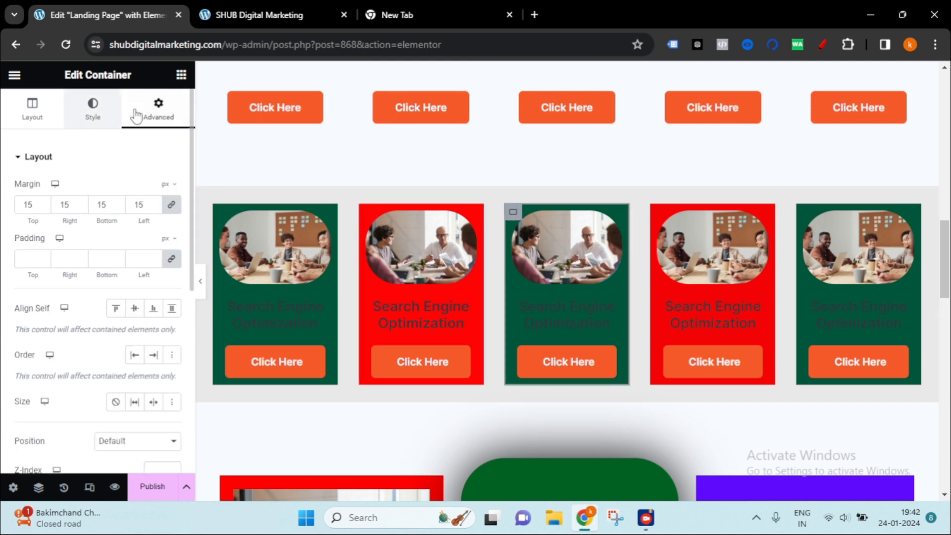
{"action": "scroll", "coordinate": [41, 326], "scroll_direction": "down", "scroll_amount": 5}
{"action": "left_click", "coordinate": [20, 306]}
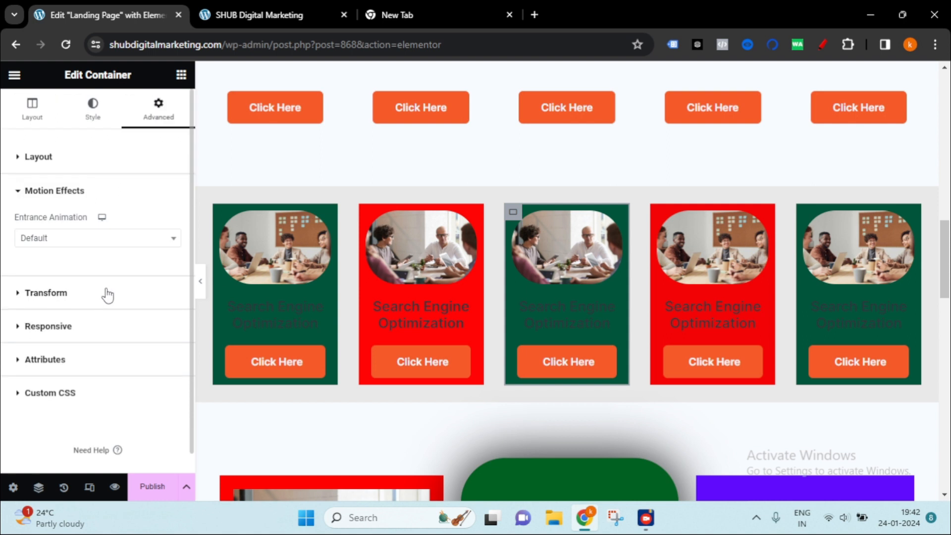
{"action": "left_click", "coordinate": [84, 226]}
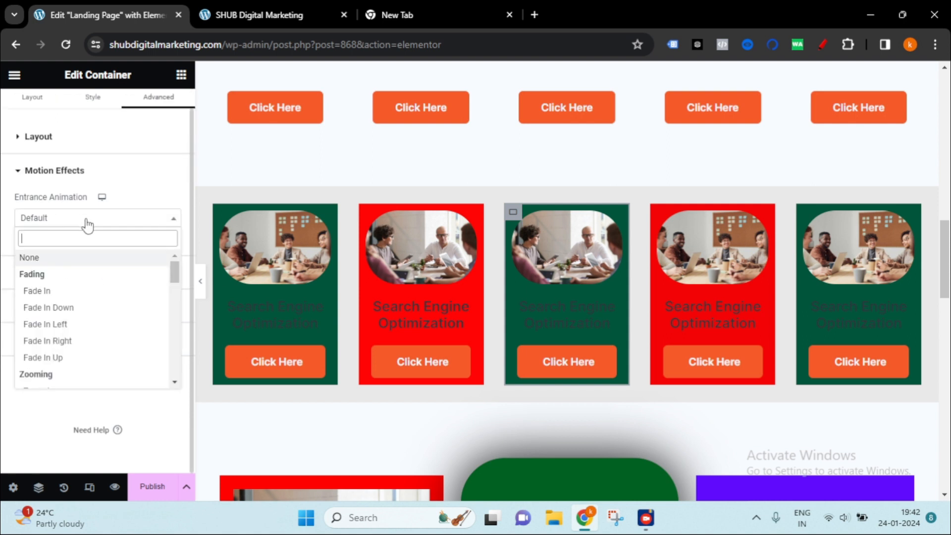
{"action": "scroll", "coordinate": [97, 332], "scroll_direction": "down", "scroll_amount": 3}
{"action": "scroll", "coordinate": [95, 327], "scroll_direction": "down", "scroll_amount": 3}
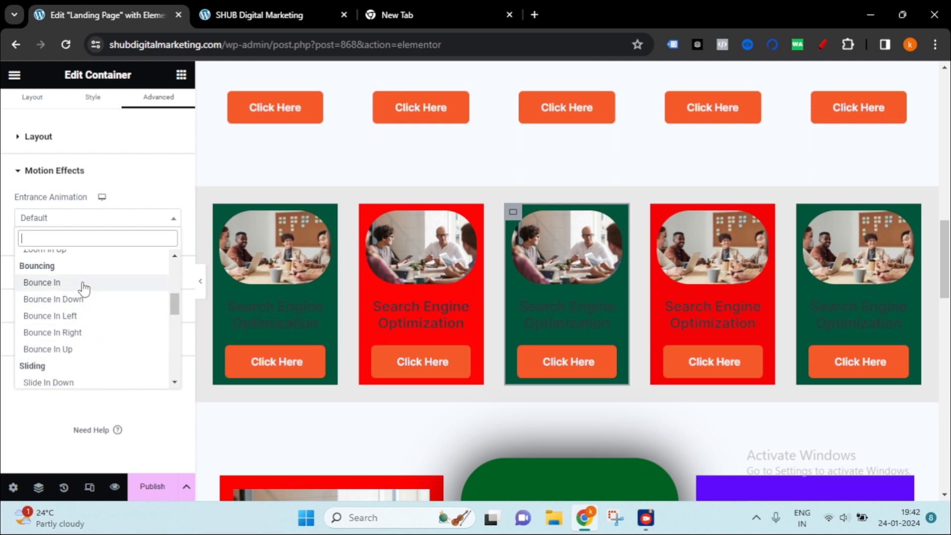
{"action": "left_click", "coordinate": [82, 282]}
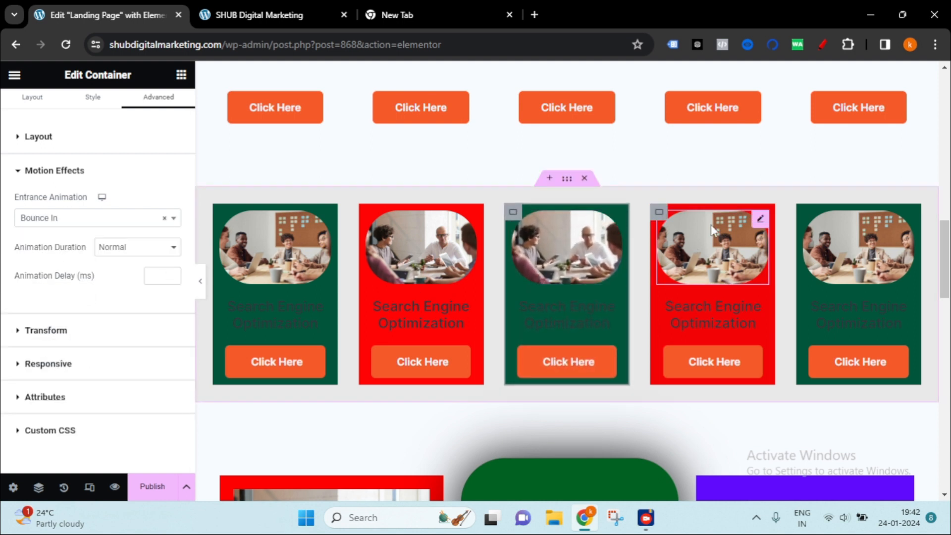
Step: Set the fourth card container's entrance animation to Bounce In Up in its motion effects
{"action": "left_click", "coordinate": [657, 213]}
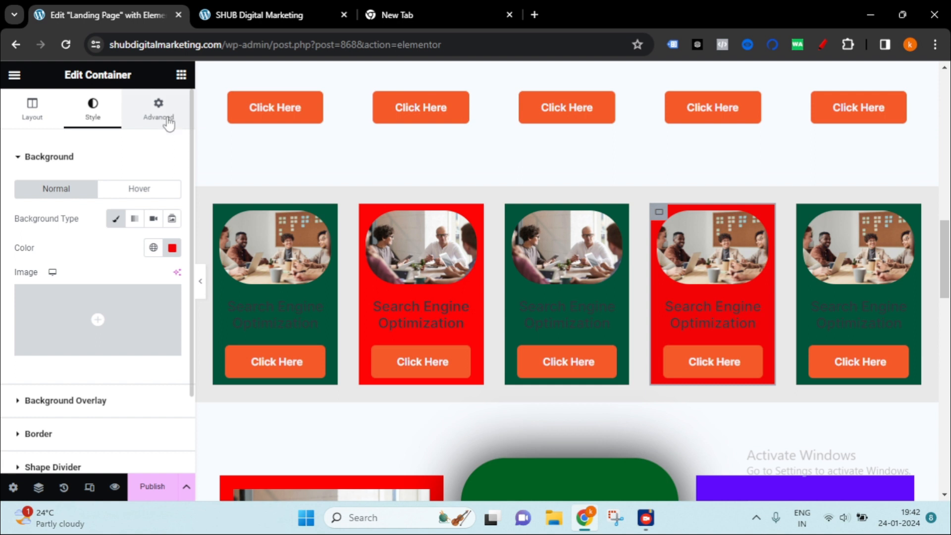
{"action": "left_click", "coordinate": [168, 125]}
{"action": "scroll", "coordinate": [74, 268], "scroll_direction": "down", "scroll_amount": 6}
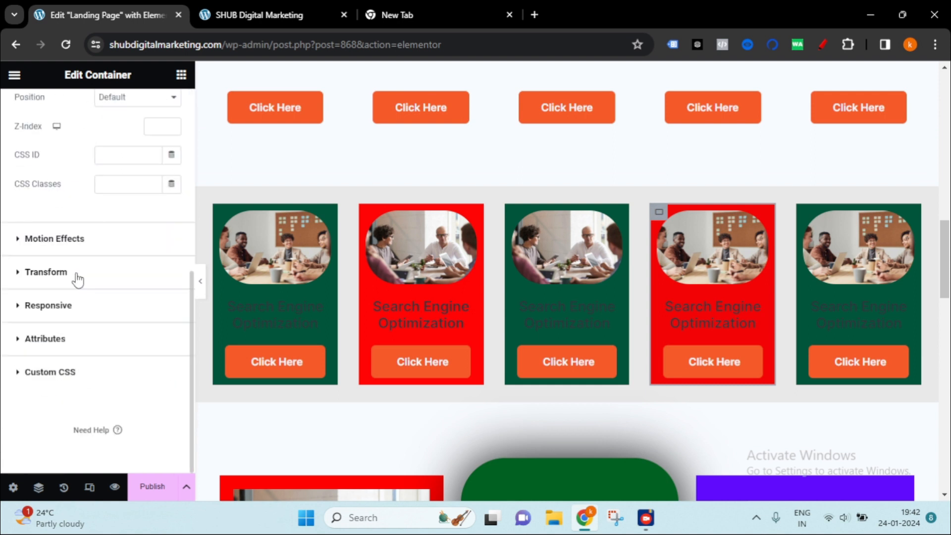
{"action": "left_click", "coordinate": [18, 240]}
{"action": "left_click", "coordinate": [110, 239]}
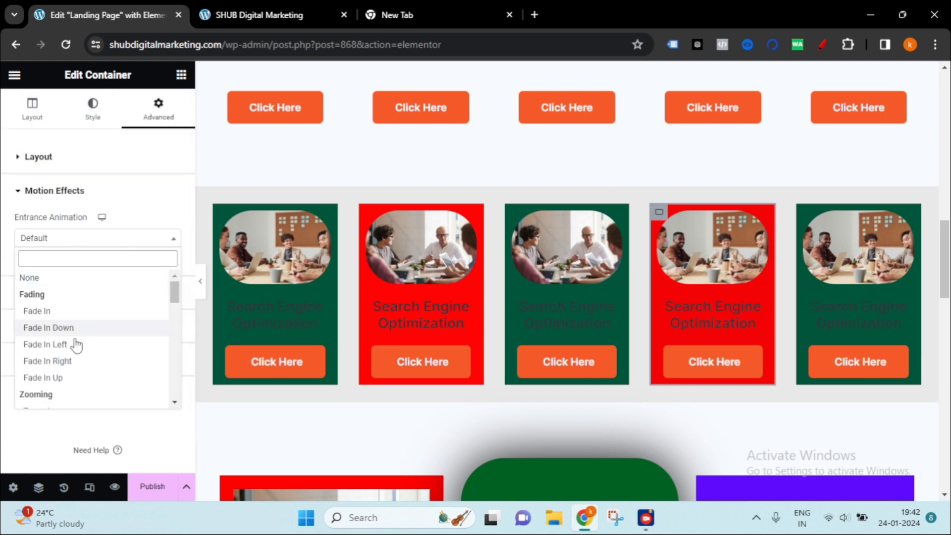
{"action": "scroll", "coordinate": [96, 328], "scroll_direction": "down", "scroll_amount": 3}
{"action": "left_click", "coordinate": [79, 371]}
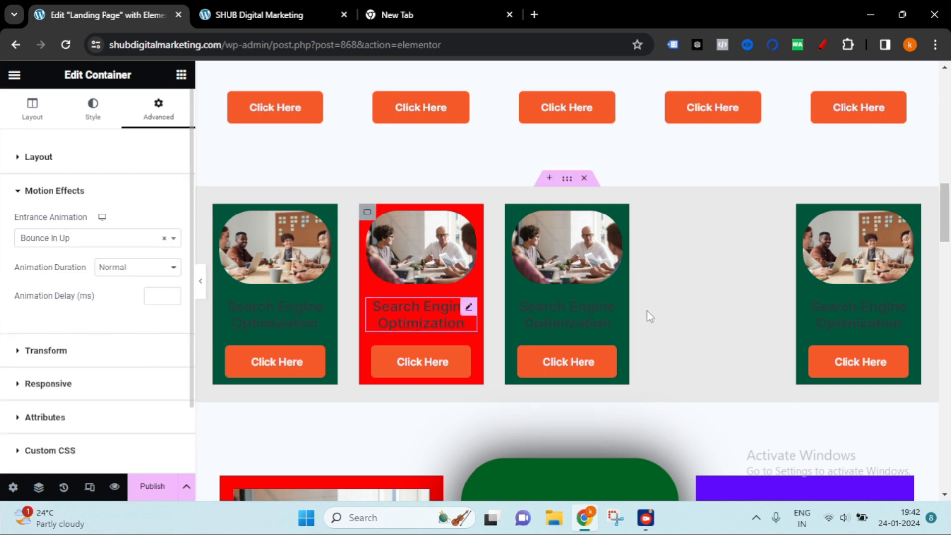
Step: Try Zoom In Down as the fifth card container's entrance animation and settle on Bounce In Down
{"action": "left_click", "coordinate": [117, 190]}
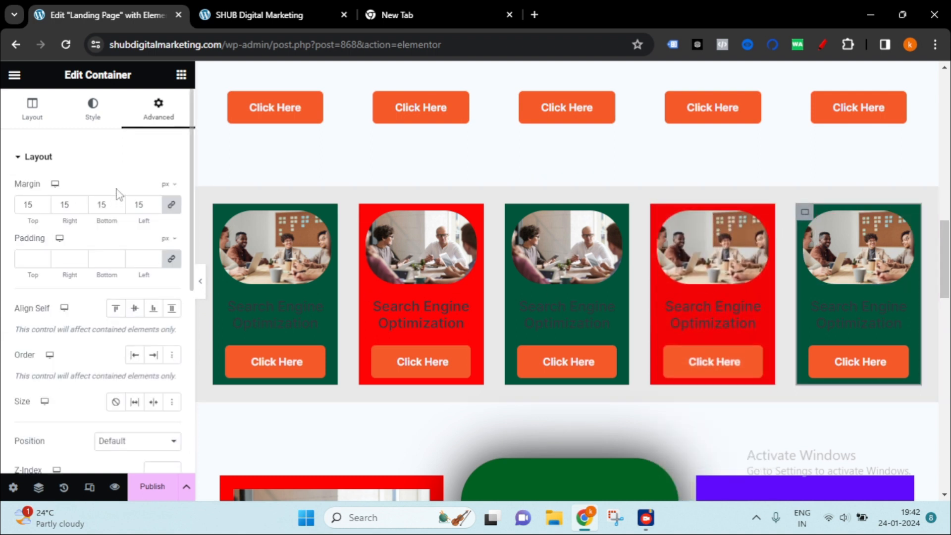
{"action": "scroll", "coordinate": [75, 335], "scroll_direction": "down", "scroll_amount": 5}
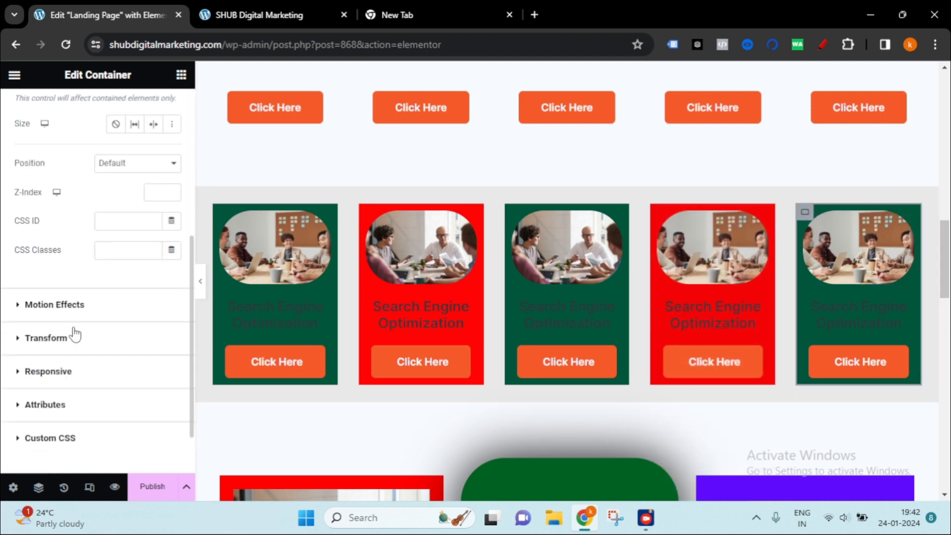
{"action": "left_click", "coordinate": [22, 305]}
{"action": "left_click", "coordinate": [137, 240]}
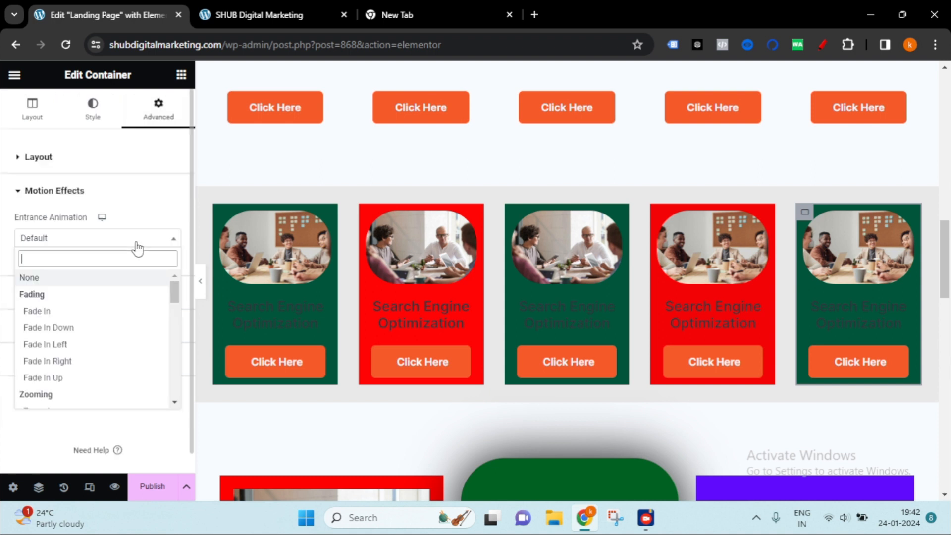
{"action": "scroll", "coordinate": [117, 327], "scroll_direction": "down", "scroll_amount": 3}
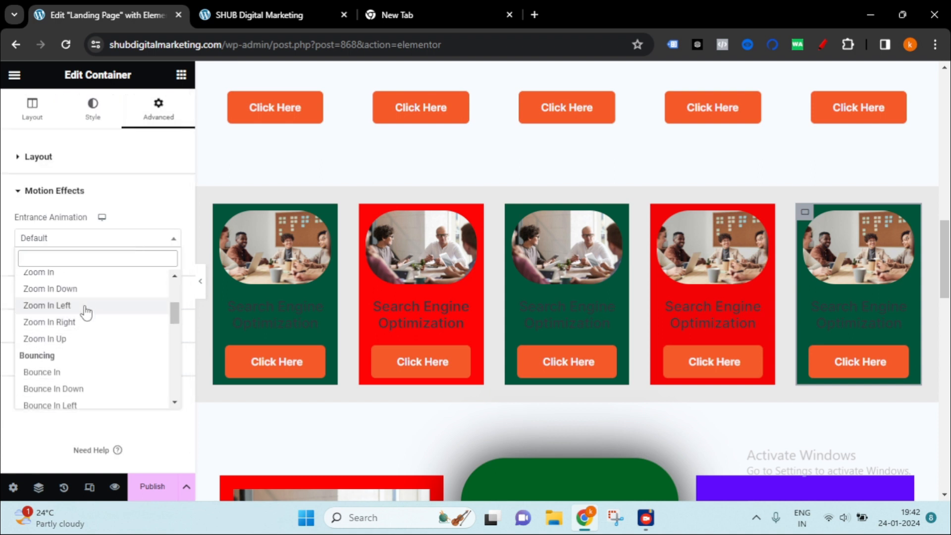
{"action": "left_click", "coordinate": [90, 291]}
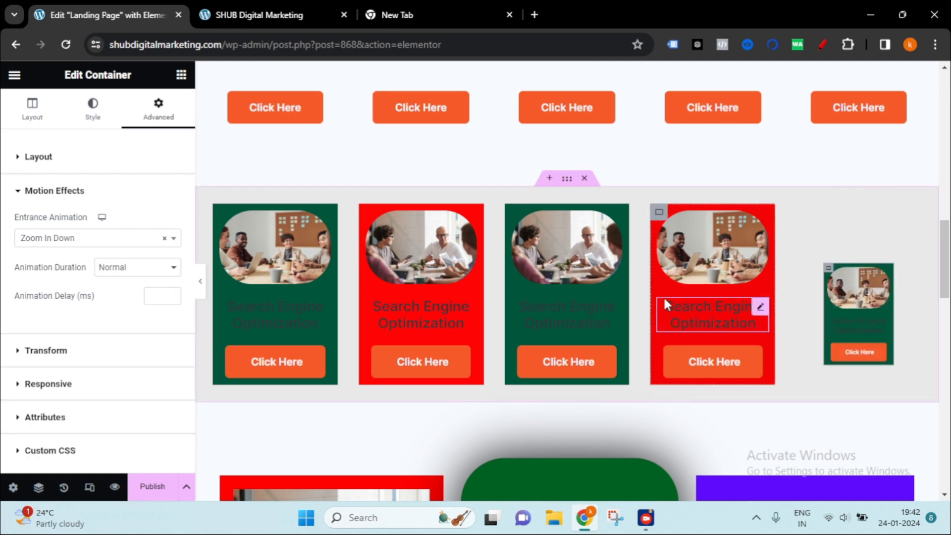
{"action": "left_click", "coordinate": [124, 238]}
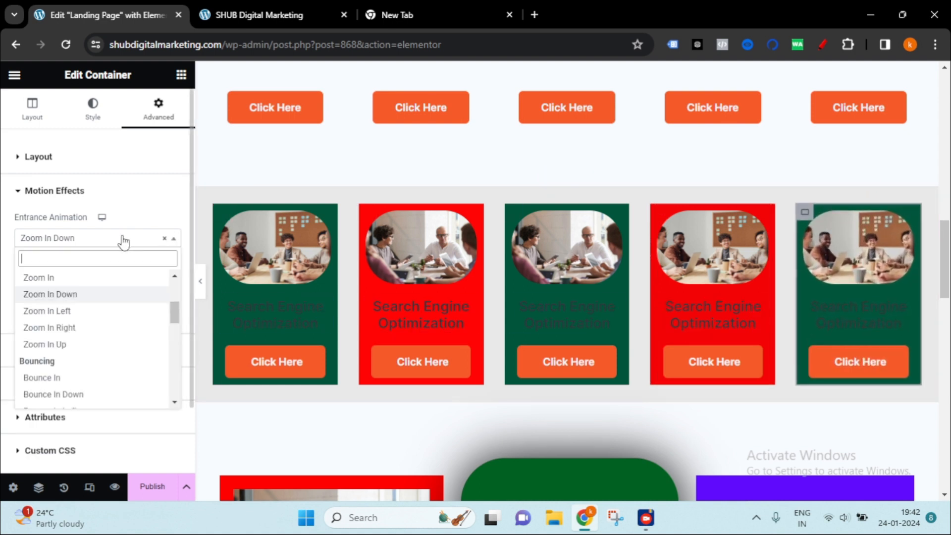
{"action": "scroll", "coordinate": [79, 359], "scroll_direction": "down", "scroll_amount": 2}
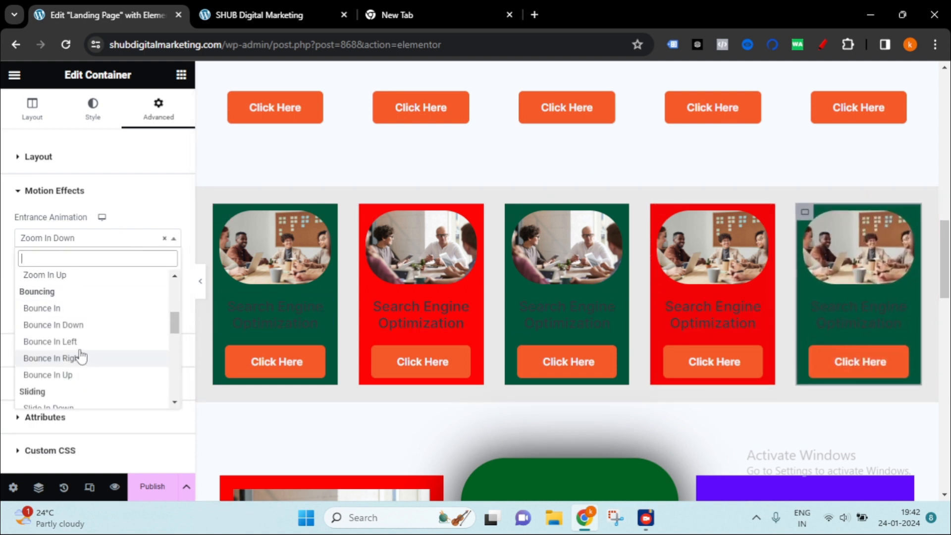
{"action": "left_click", "coordinate": [90, 326]}
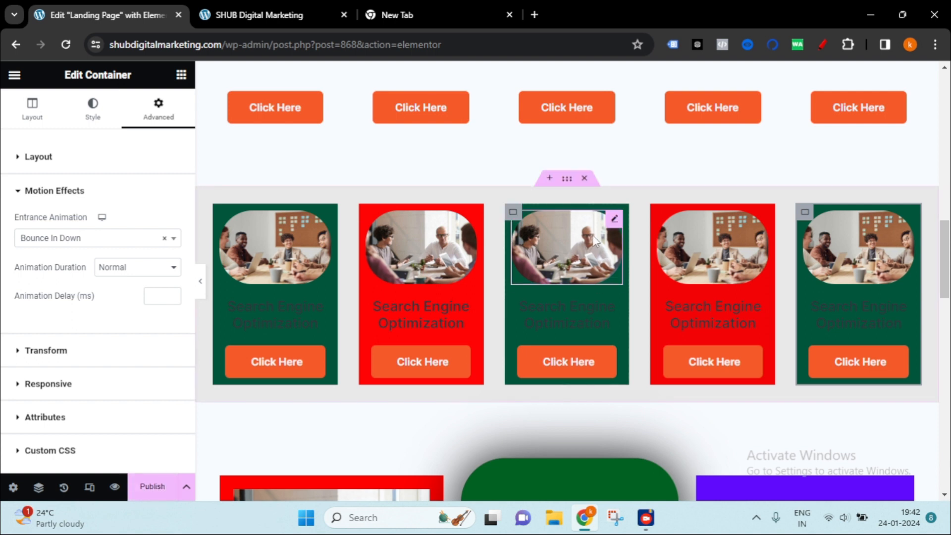
Step: Save the landing page as a draft and preview the entrance animations of the green and red card row
{"action": "left_click", "coordinate": [187, 491]}
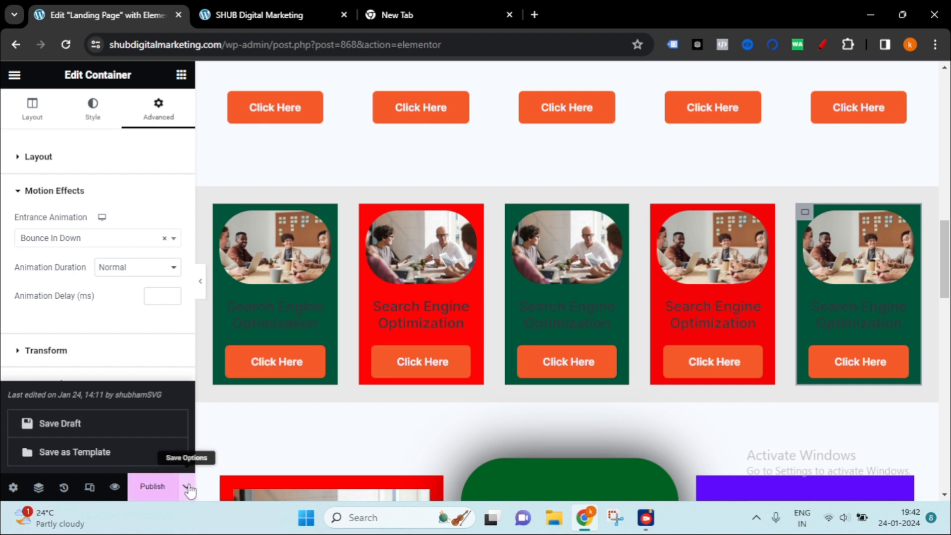
{"action": "left_click", "coordinate": [102, 431]}
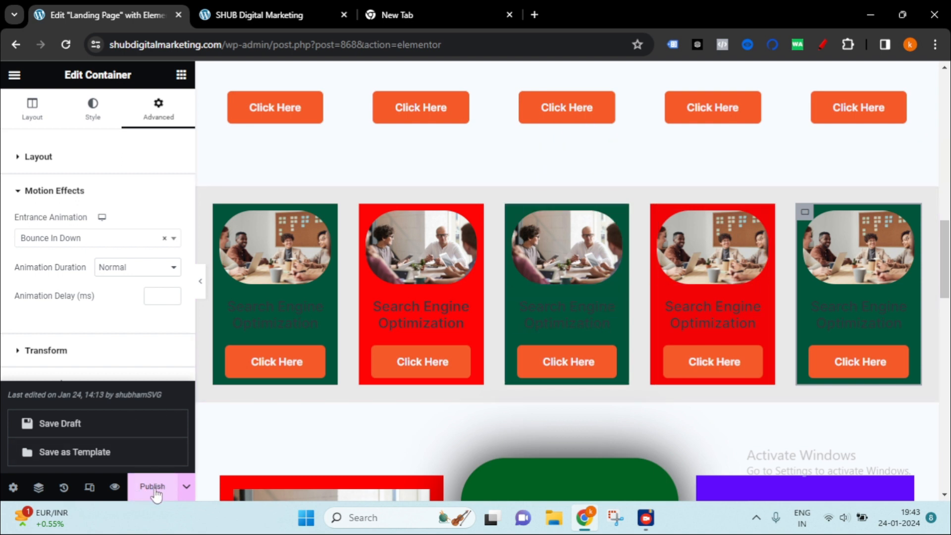
{"action": "left_click", "coordinate": [115, 488]}
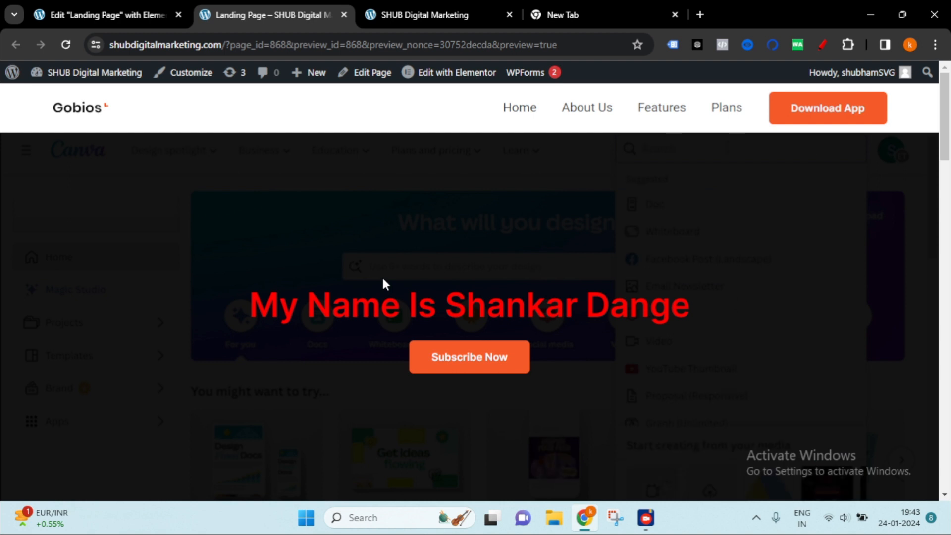
{"action": "scroll", "coordinate": [387, 278], "scroll_direction": "down", "scroll_amount": 8}
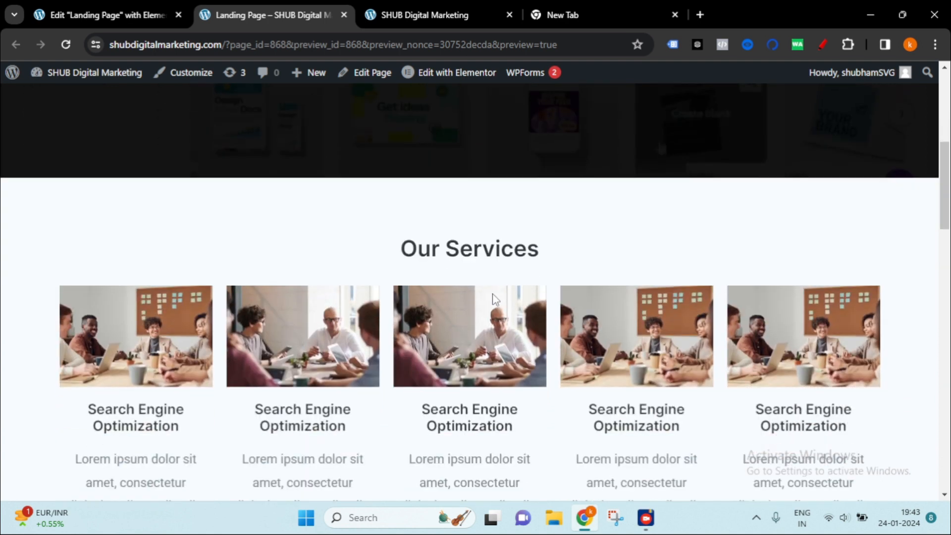
{"action": "scroll", "coordinate": [558, 287], "scroll_direction": "down", "scroll_amount": 1}
{"action": "scroll", "coordinate": [558, 287], "scroll_direction": "down", "scroll_amount": 6}
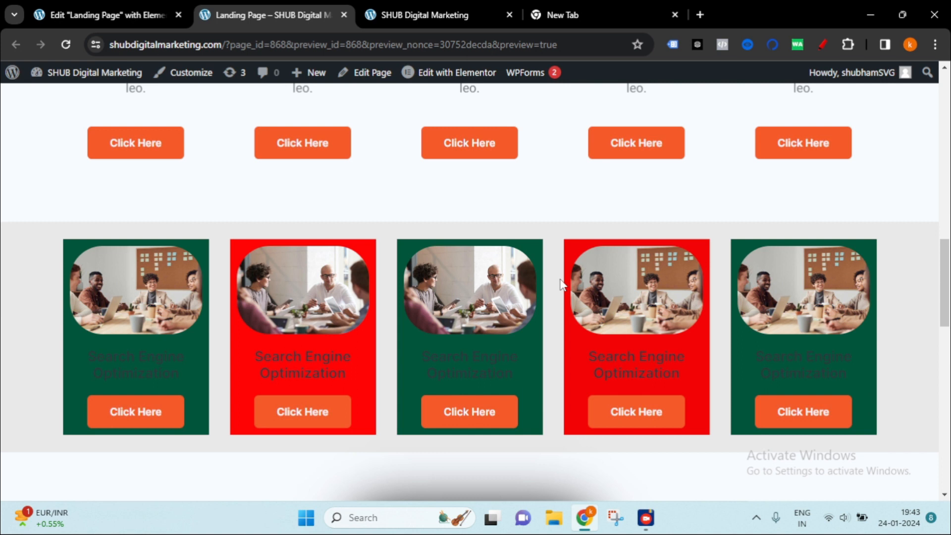
{"action": "left_click", "coordinate": [105, 14]}
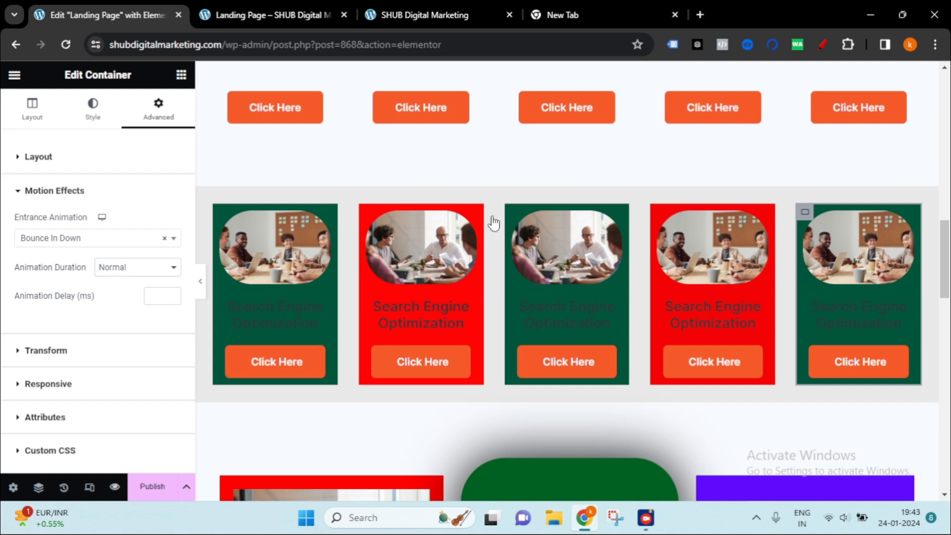
Step: Look over the card rows in the editor and save the landing page draft again
{"action": "scroll", "coordinate": [545, 224], "scroll_direction": "up", "scroll_amount": 4}
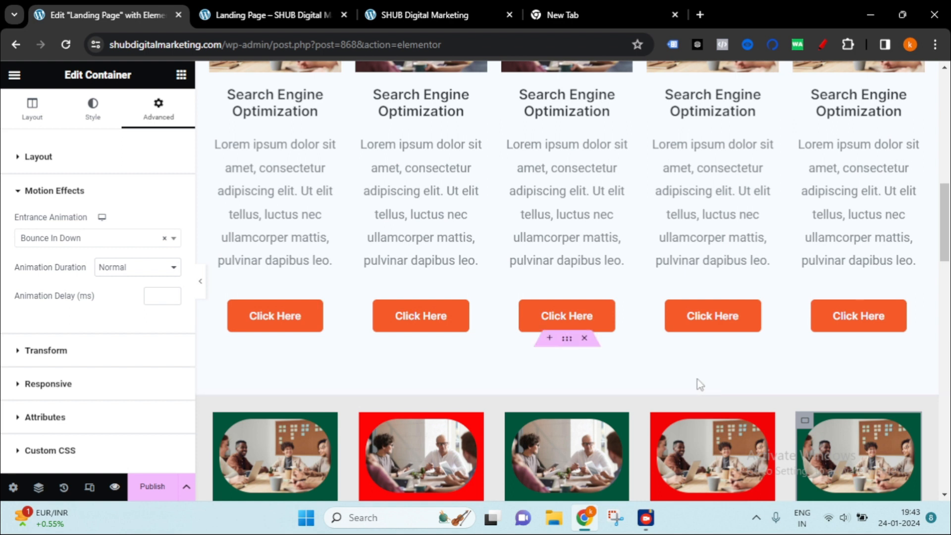
{"action": "scroll", "coordinate": [637, 296], "scroll_direction": "down", "scroll_amount": 1}
{"action": "scroll", "coordinate": [640, 296], "scroll_direction": "down", "scroll_amount": 2}
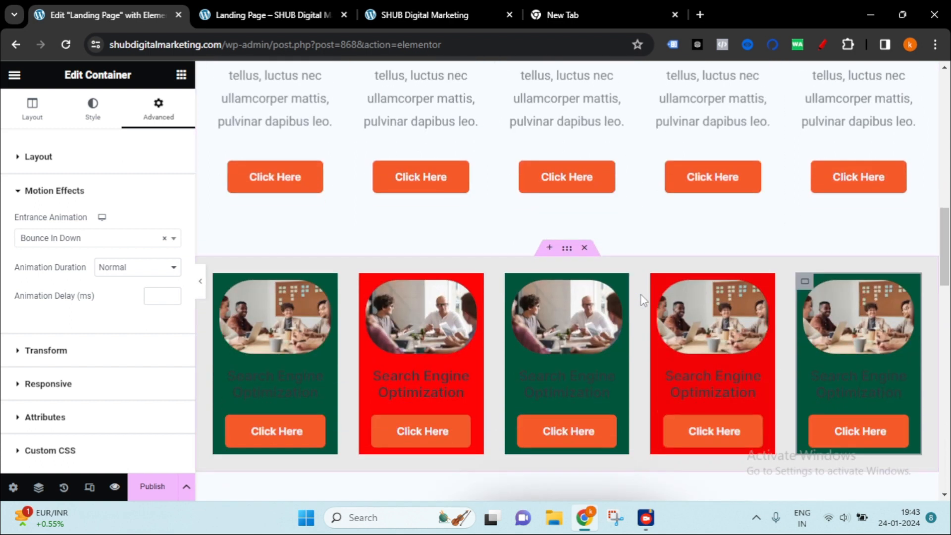
{"action": "scroll", "coordinate": [640, 283], "scroll_direction": "down", "scroll_amount": 1}
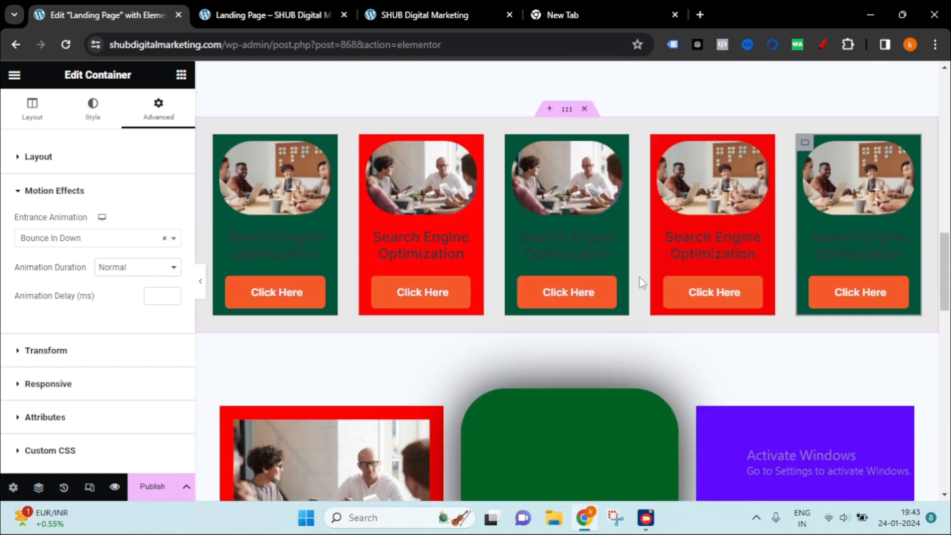
{"action": "scroll", "coordinate": [640, 282], "scroll_direction": "down", "scroll_amount": 1}
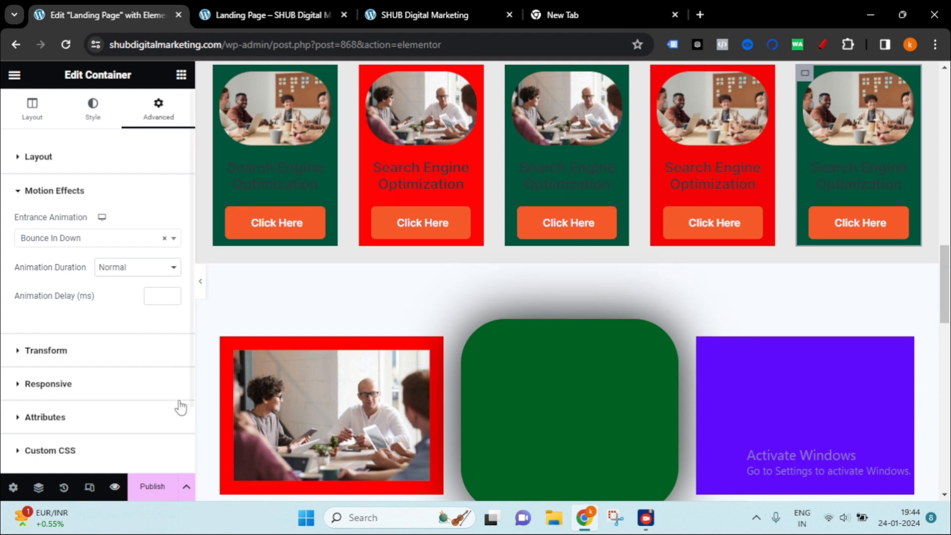
{"action": "left_click", "coordinate": [186, 487]}
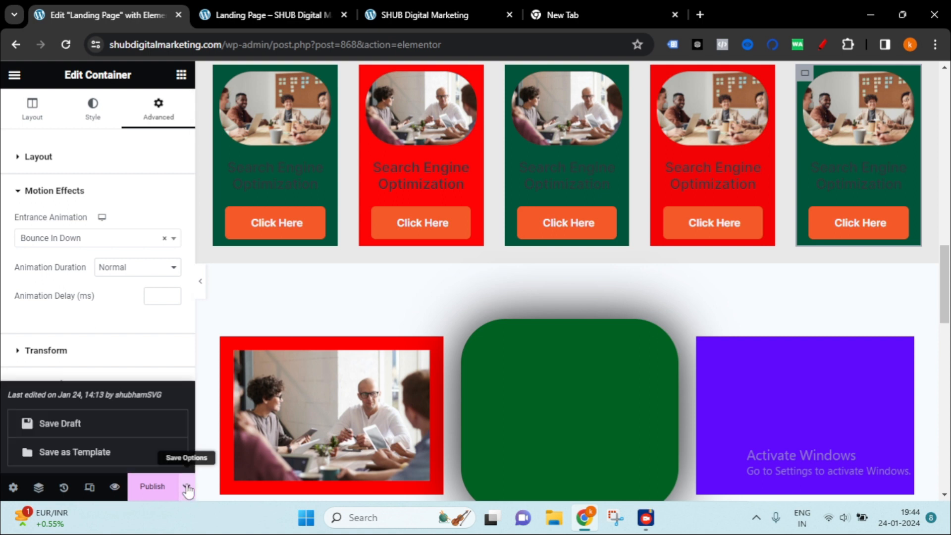
{"action": "left_click", "coordinate": [136, 427]}
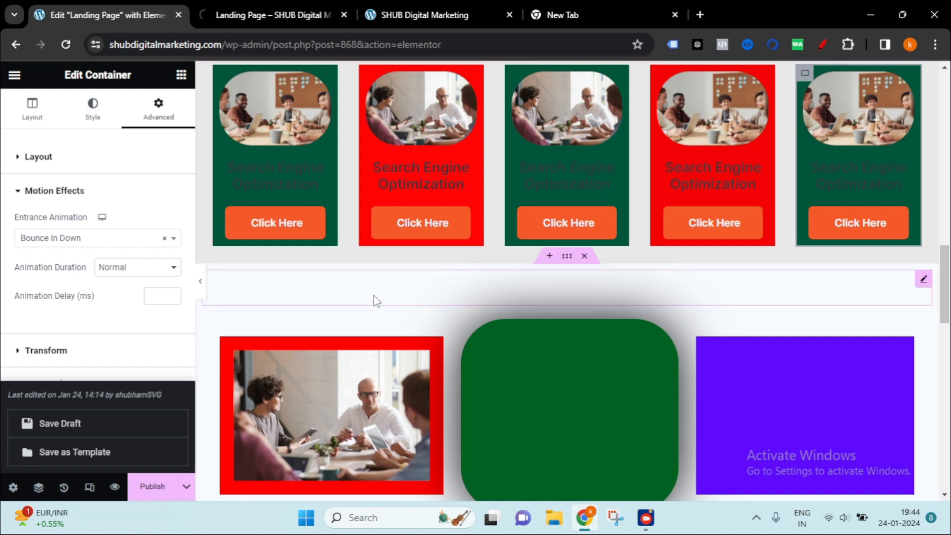
Step: Exit Elementor to the WordPress page editor and leave that editor for the WordPress admin area
{"action": "scroll", "coordinate": [437, 278], "scroll_direction": "up", "scroll_amount": 3}
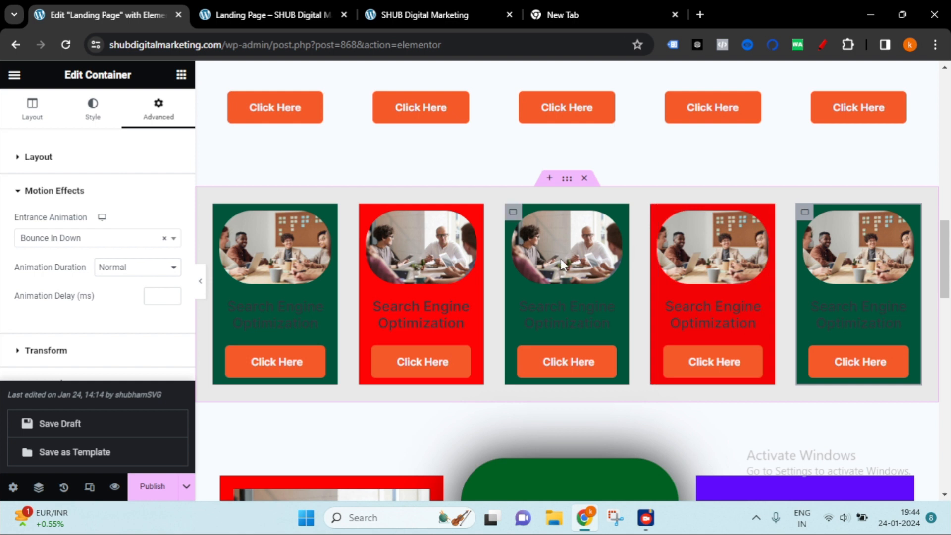
{"action": "left_click", "coordinate": [15, 75]}
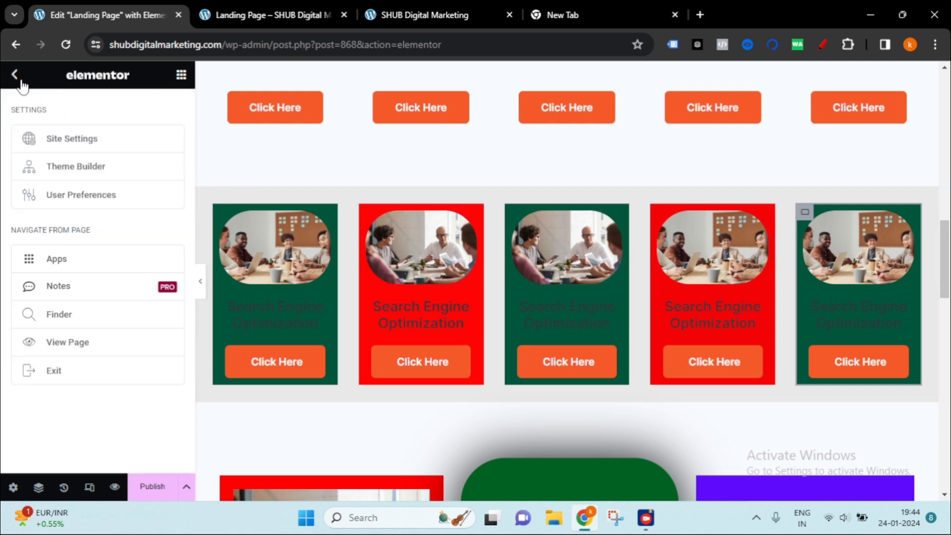
{"action": "left_click", "coordinate": [81, 379]}
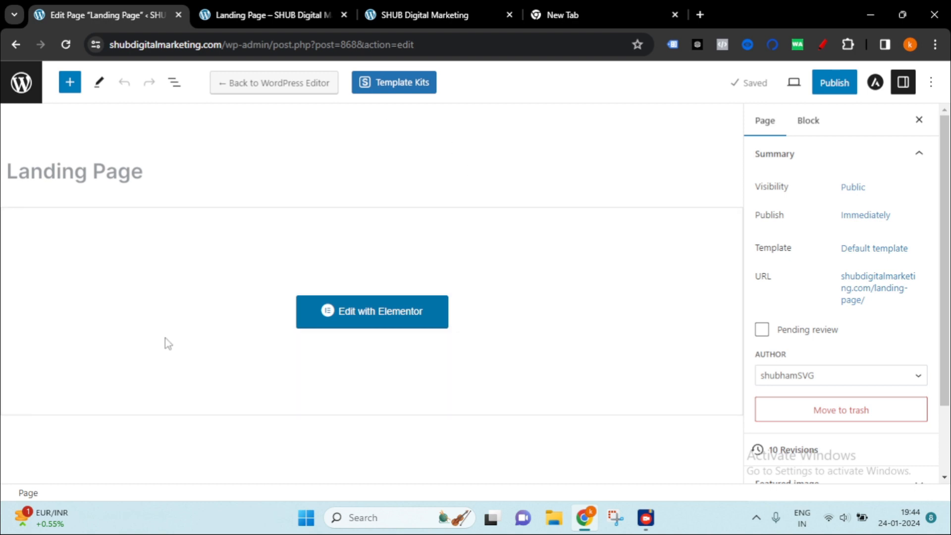
{"action": "left_click", "coordinate": [20, 88]}
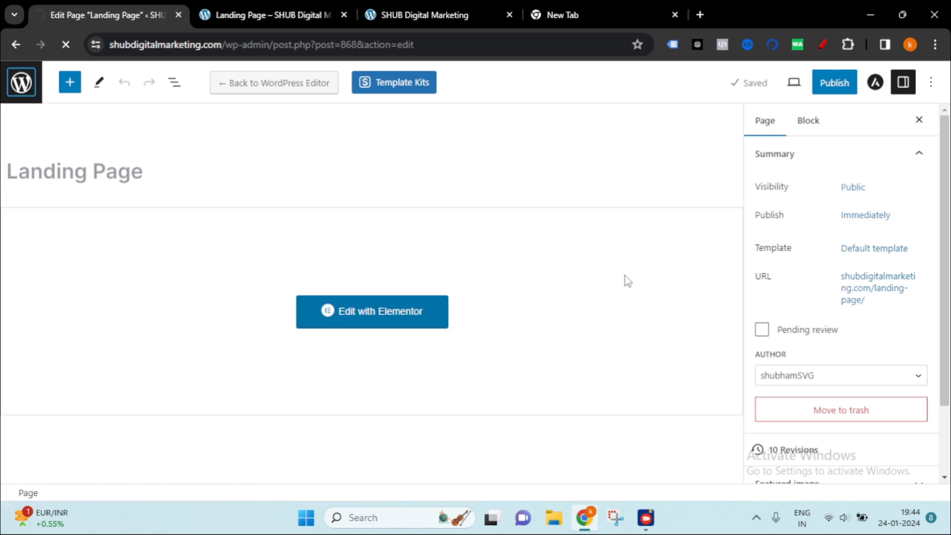